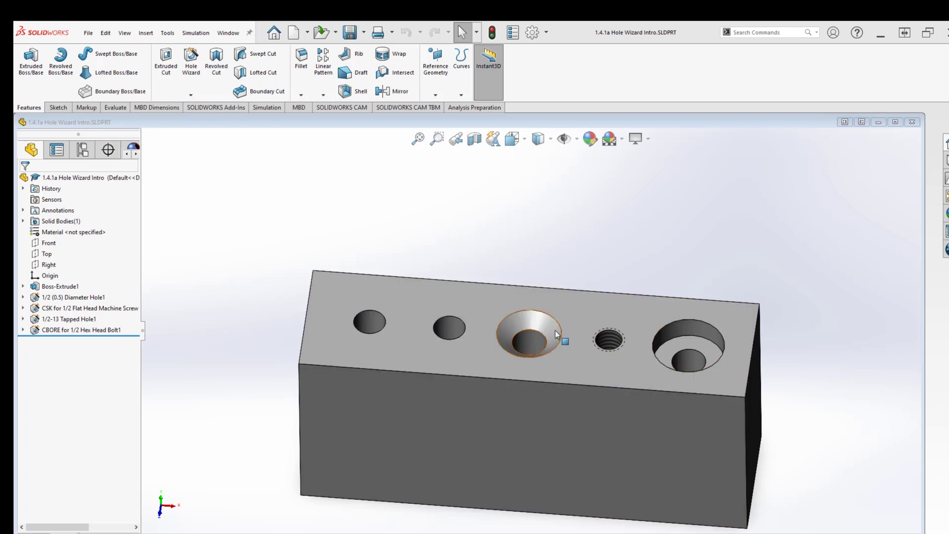
Examine the plain, countersunk, tapped and counterbored holes in the top face of the finished block
middle_drag(548, 324, 644, 356)
scroll(585, 326, down, 3)
scroll(584, 324, up, 4)
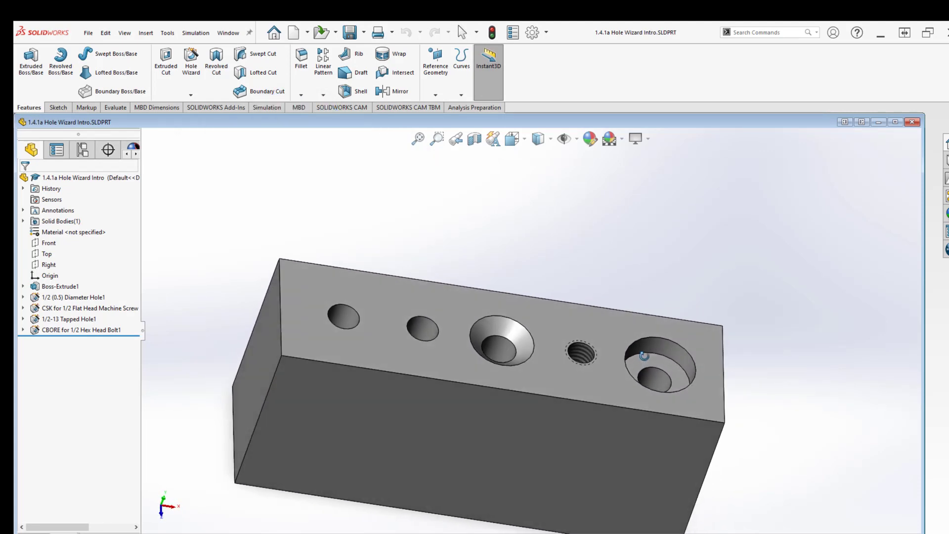
scroll(563, 359, down, 5)
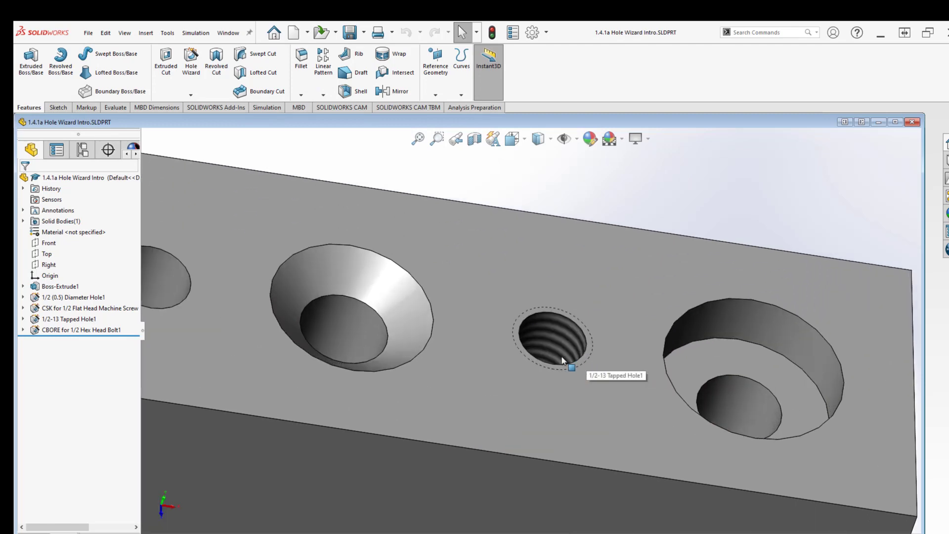
scroll(562, 358, down, 4)
middle_drag(562, 340, 550, 358)
scroll(521, 364, up, 10)
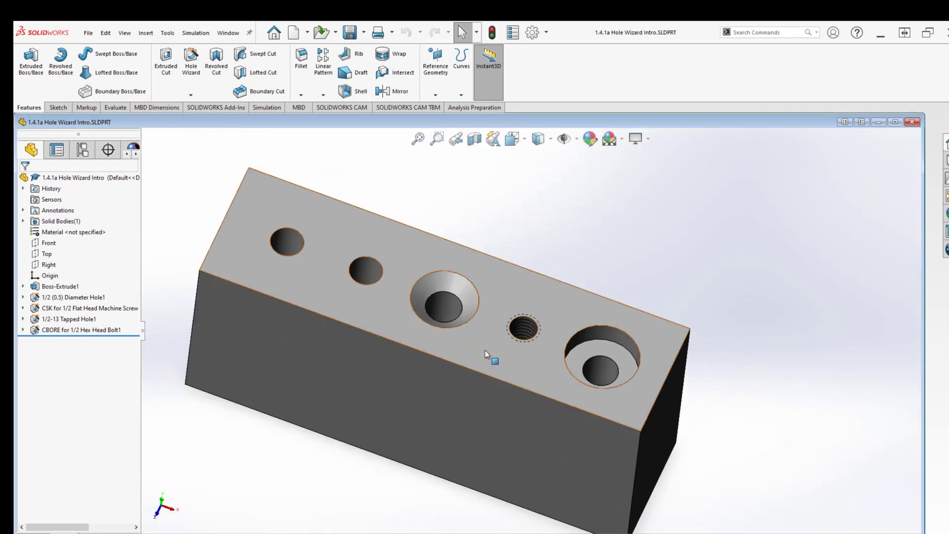
scroll(317, 291, up, 1)
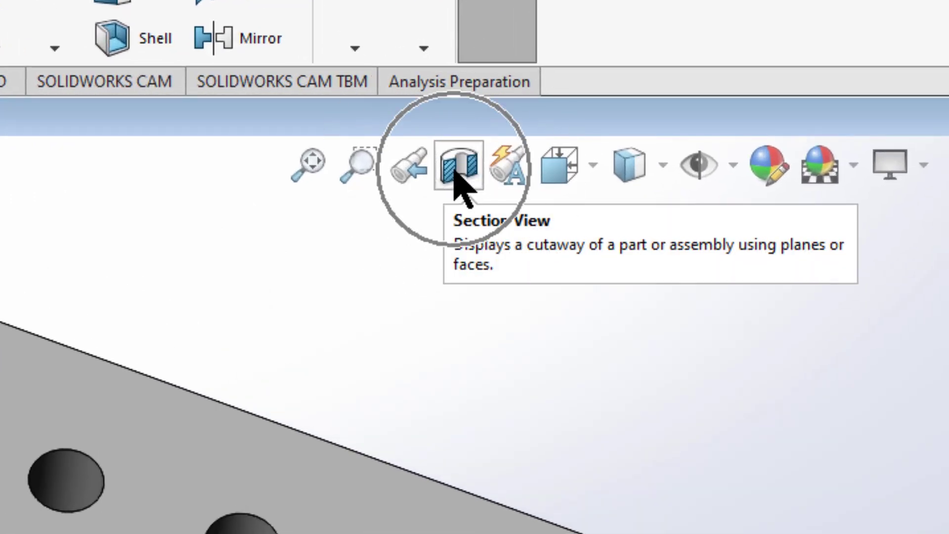
Create a planar section view of the block on the Front reference plane with zero offset
click(456, 171)
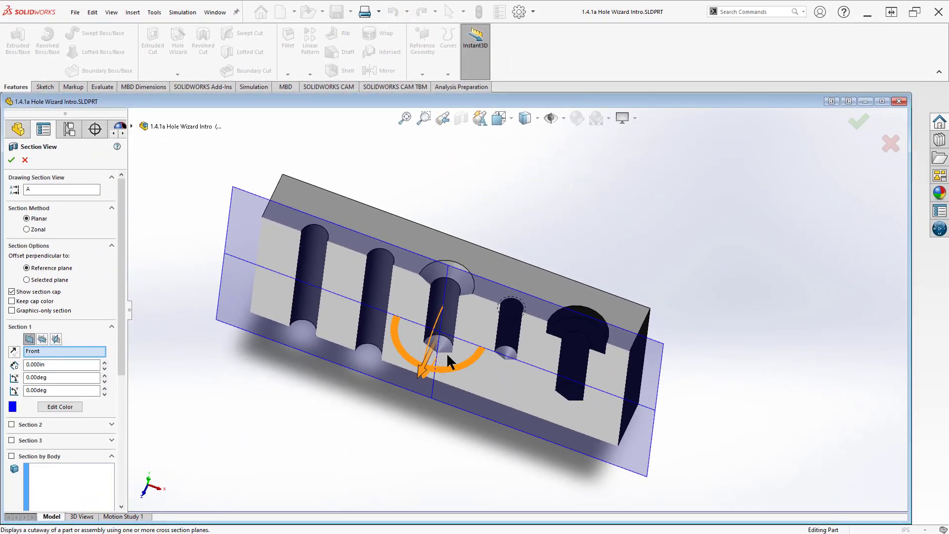
middle_drag(447, 353, 491, 339)
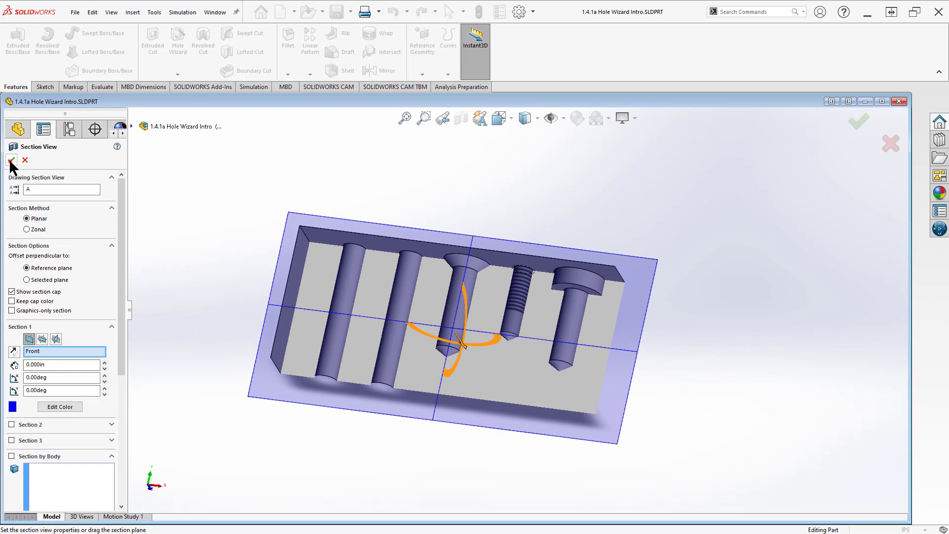
click(11, 160)
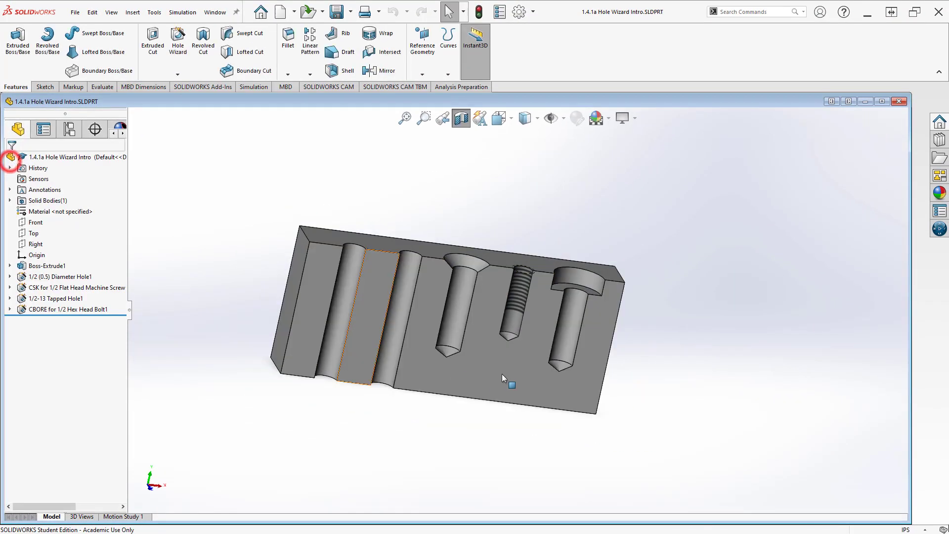
Inspect the sectioned profiles of the countersunk, tapped and counterbored holes, and turn off the section view
middle_drag(471, 317, 461, 274)
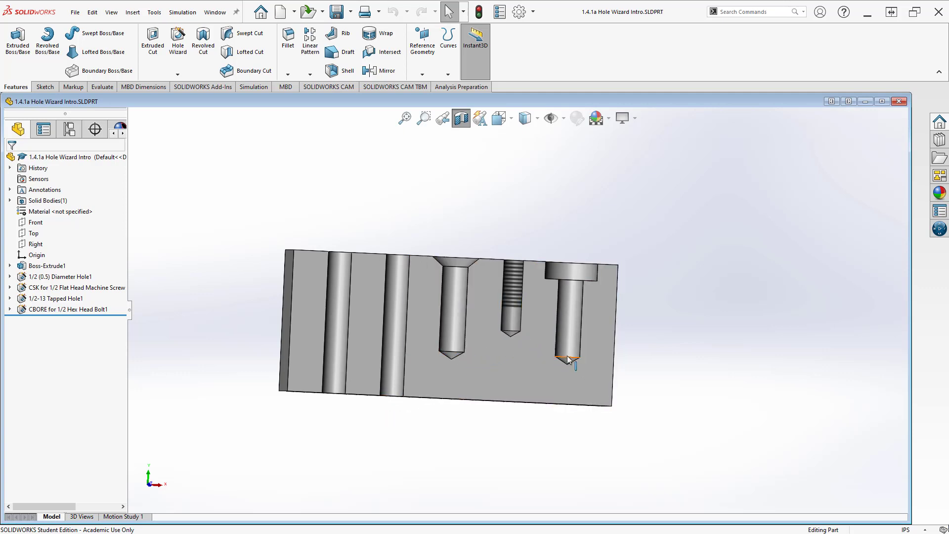
scroll(481, 271, down, 10)
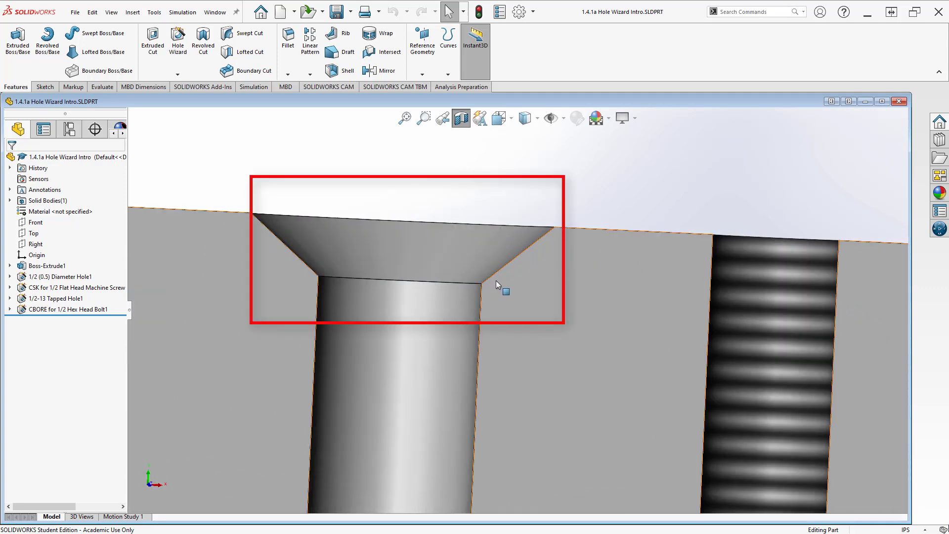
scroll(535, 292, up, 10)
scroll(644, 319, down, 8)
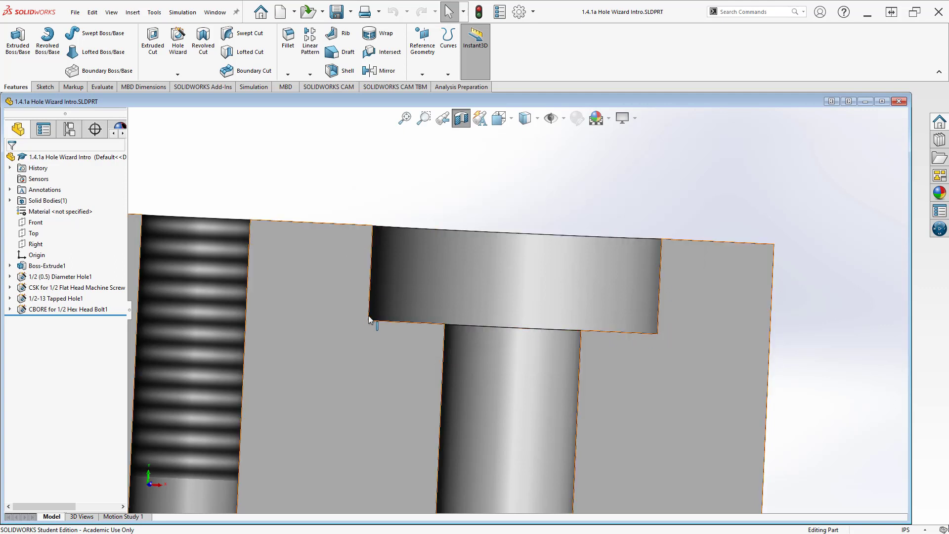
scroll(379, 264, up, 5)
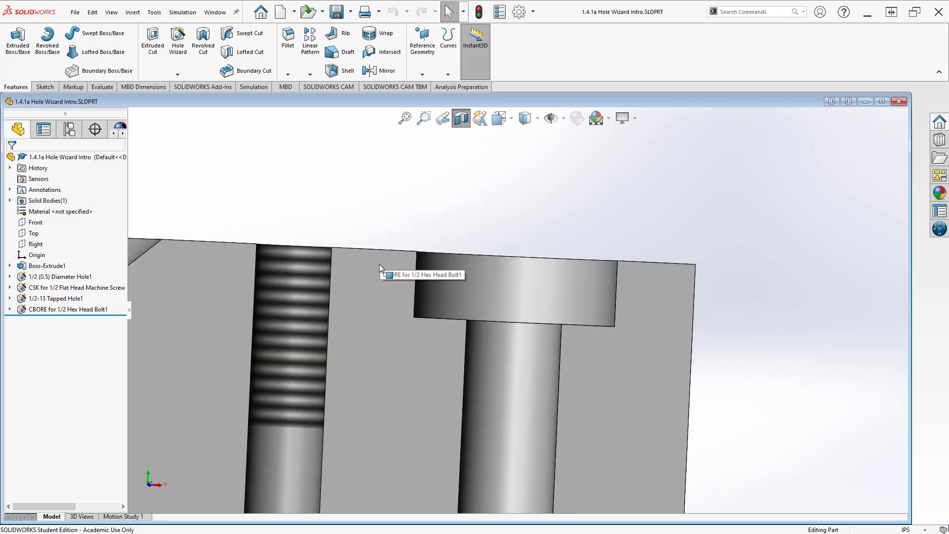
scroll(600, 304, up, 1)
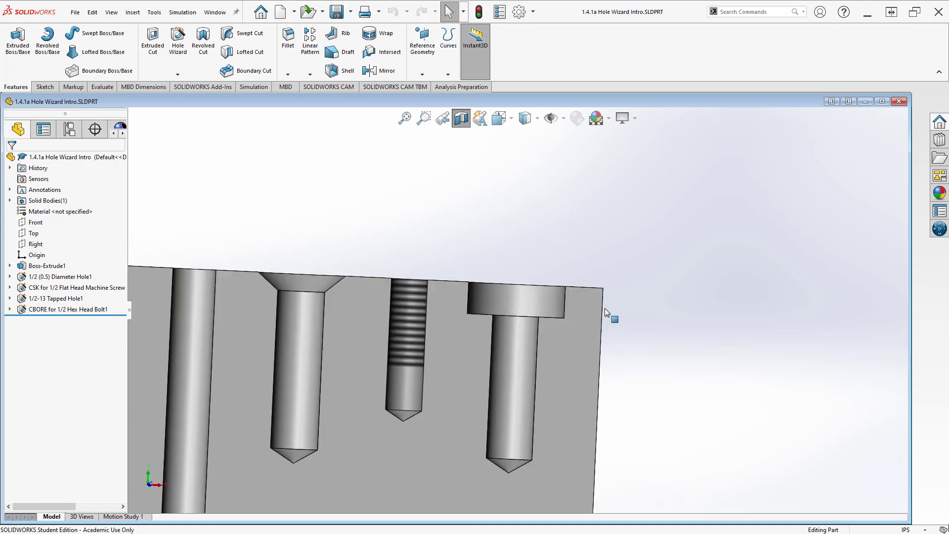
click(461, 119)
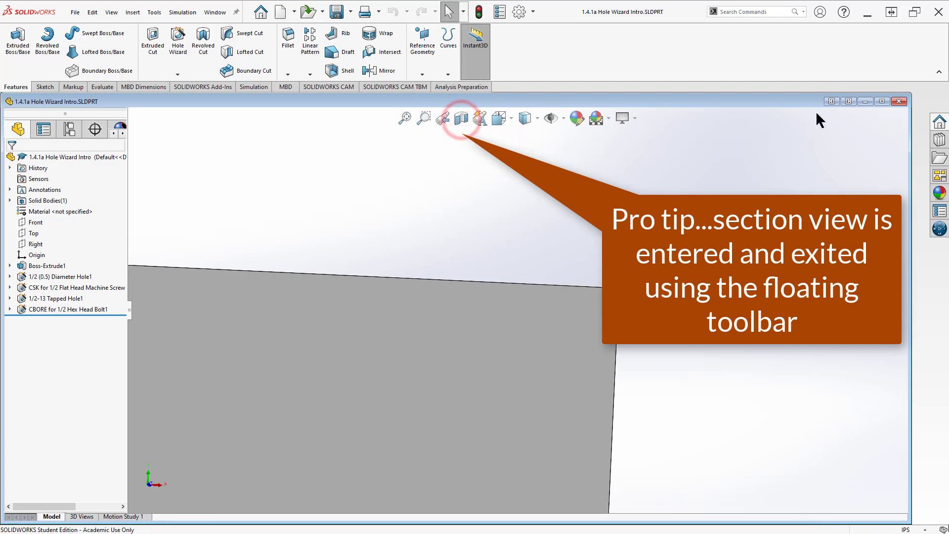
Minimize the finished part's window and create a new part document
click(864, 101)
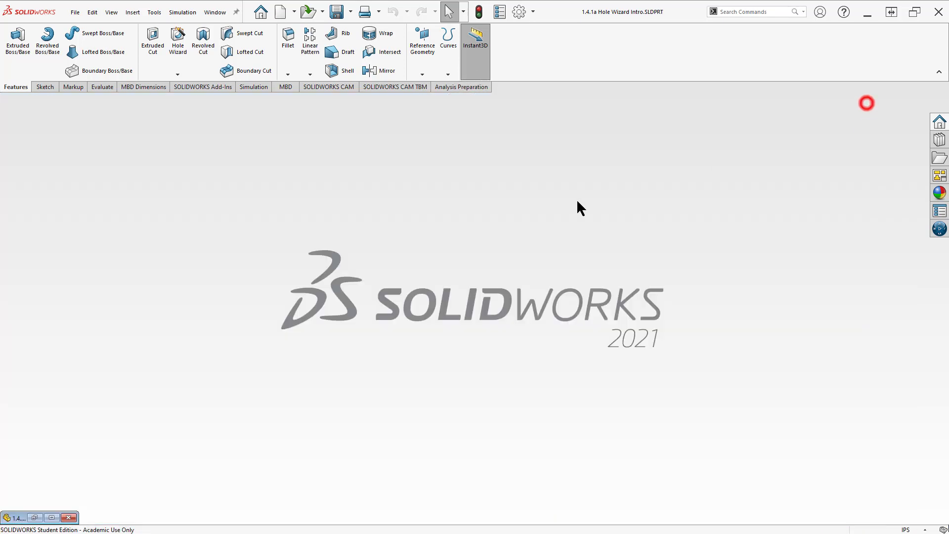
click(74, 13)
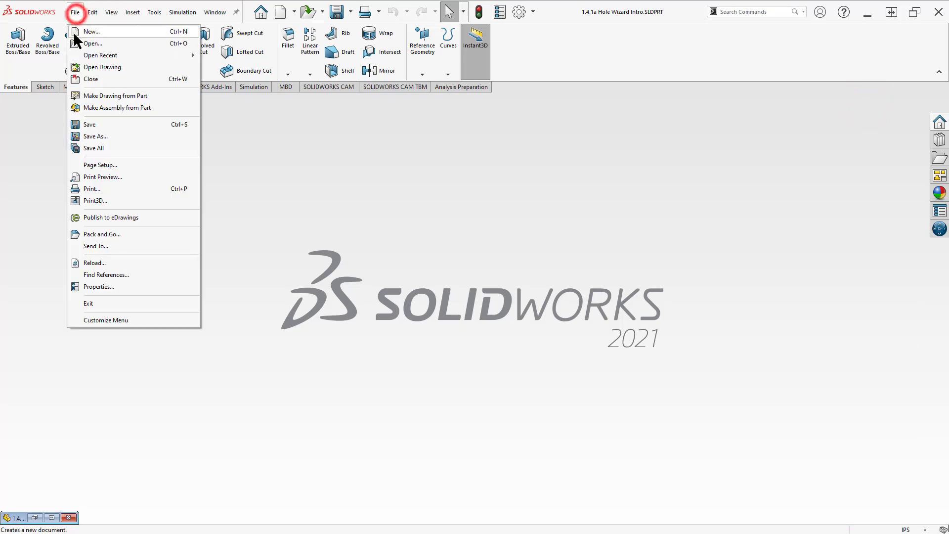
click(76, 30)
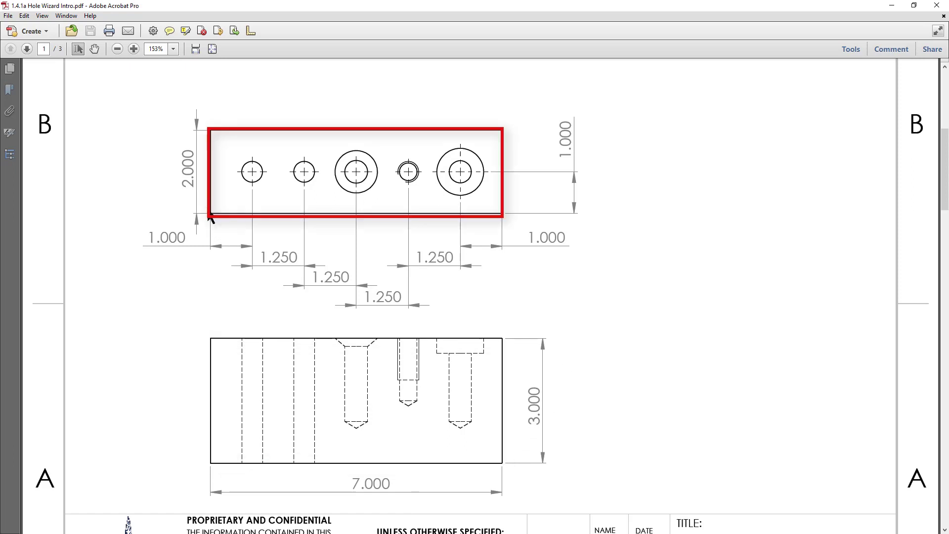
Check the block's width and length dimensions in the Adobe Acrobat drawing and return to the new part in SOLIDWORKS
click(187, 189)
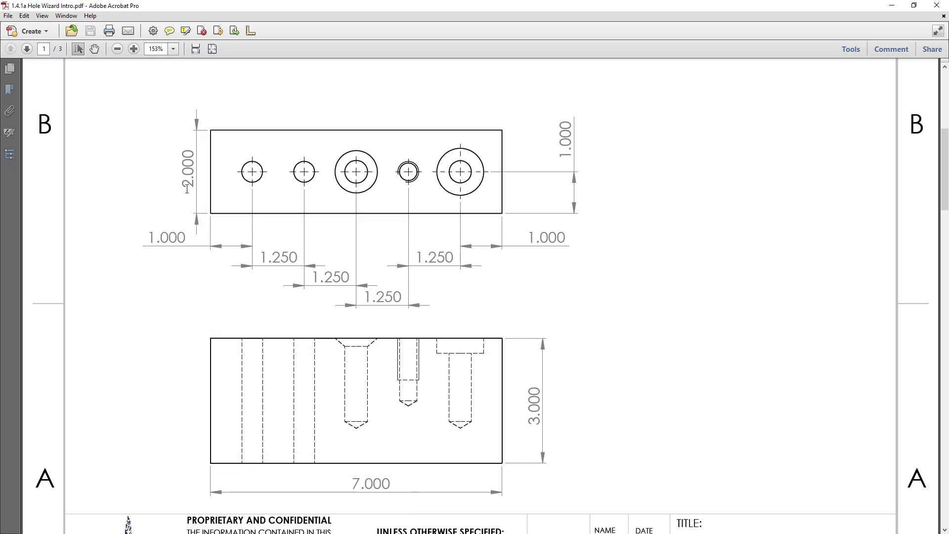
click(191, 184)
click(371, 480)
click(893, 6)
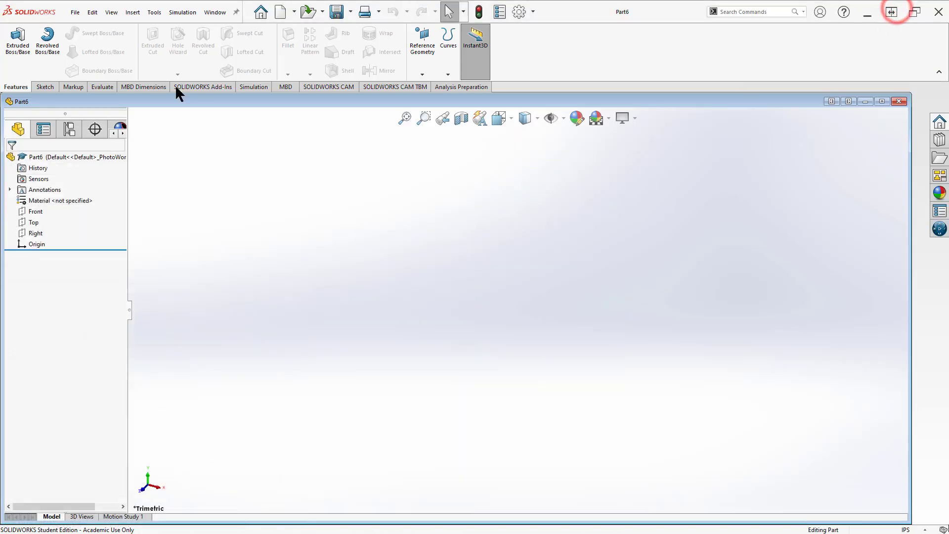
Start an extruded boss on the Top plane and sketch a center rectangle about 7.14 by 1.89 in from the origin
click(14, 44)
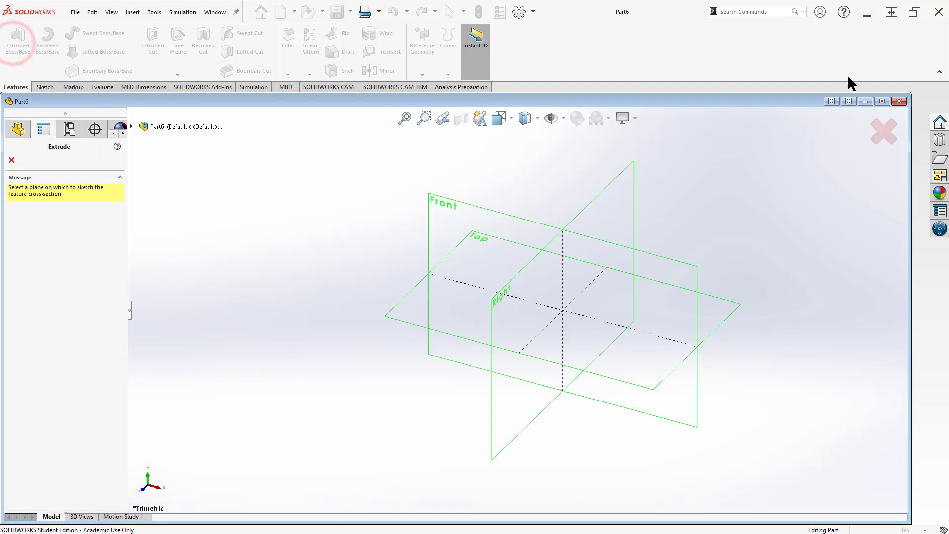
click(882, 101)
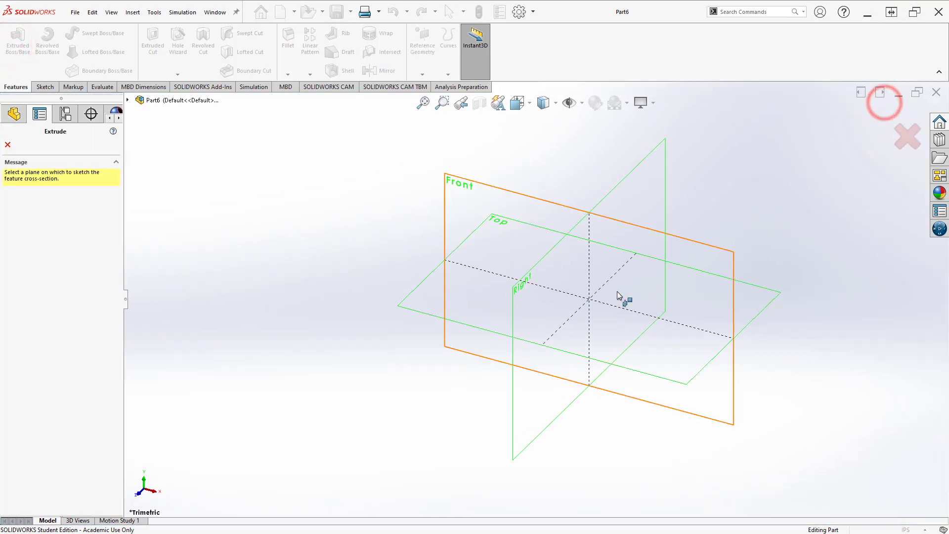
click(420, 309)
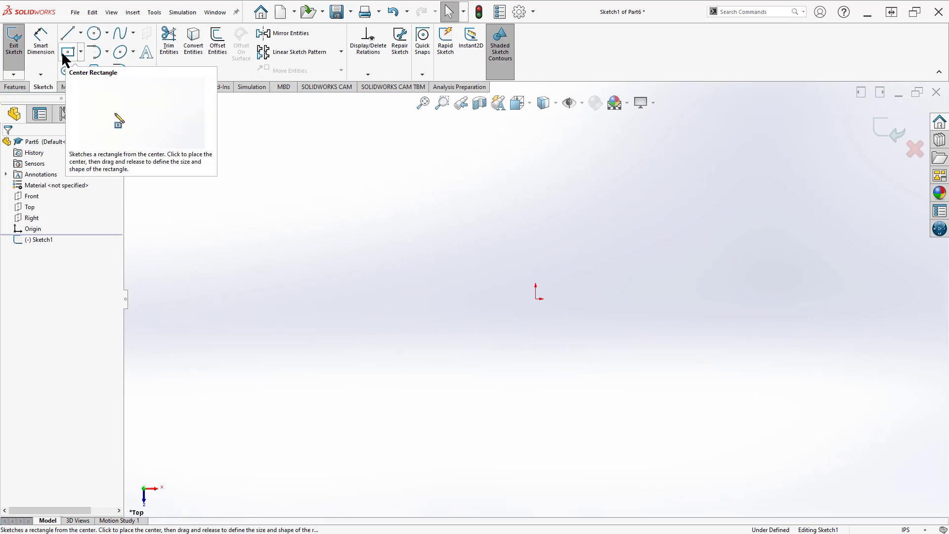
click(64, 53)
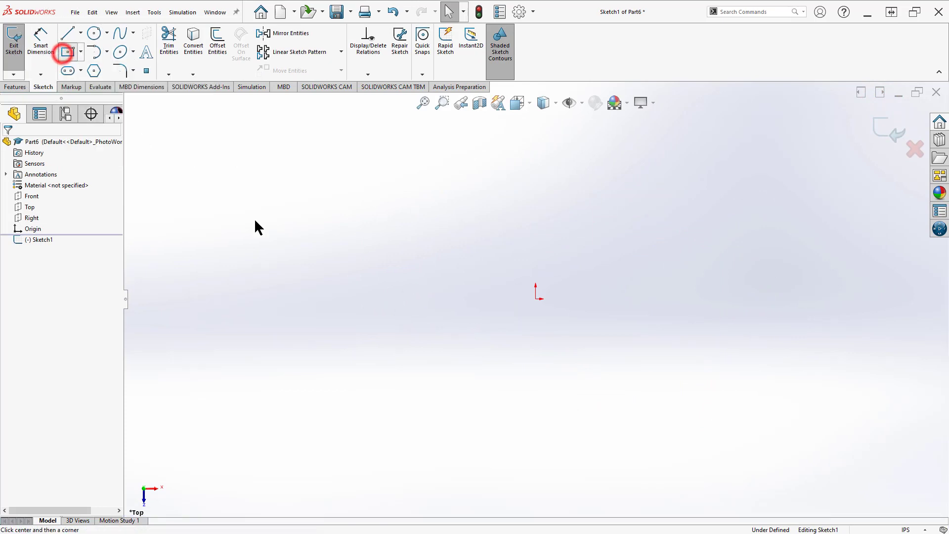
click(536, 299)
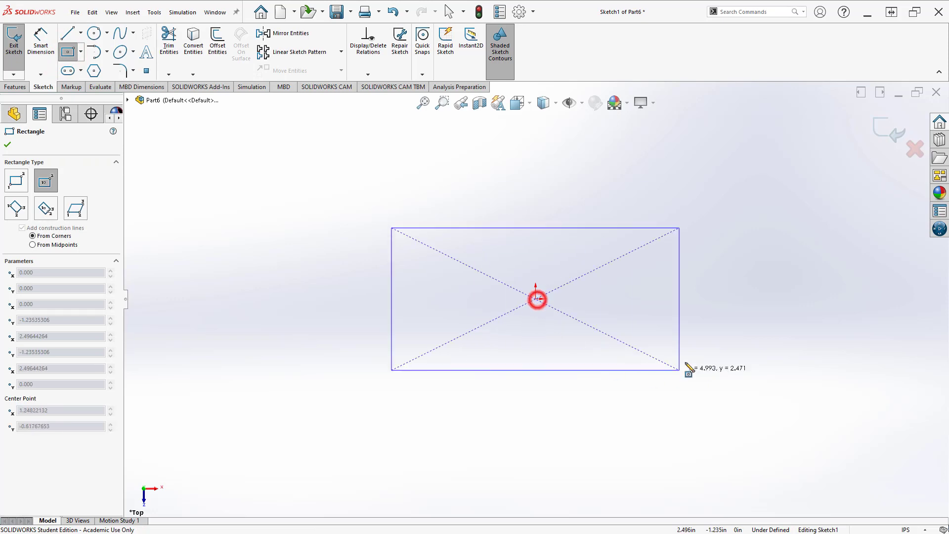
click(741, 354)
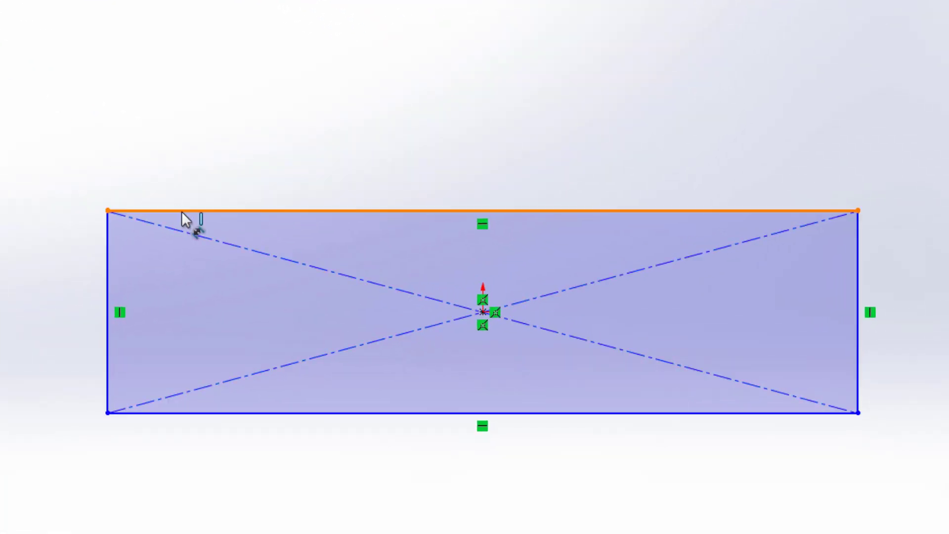
Dimension the rectangle to 7 in long and 2 in wide
click(180, 211)
click(195, 150)
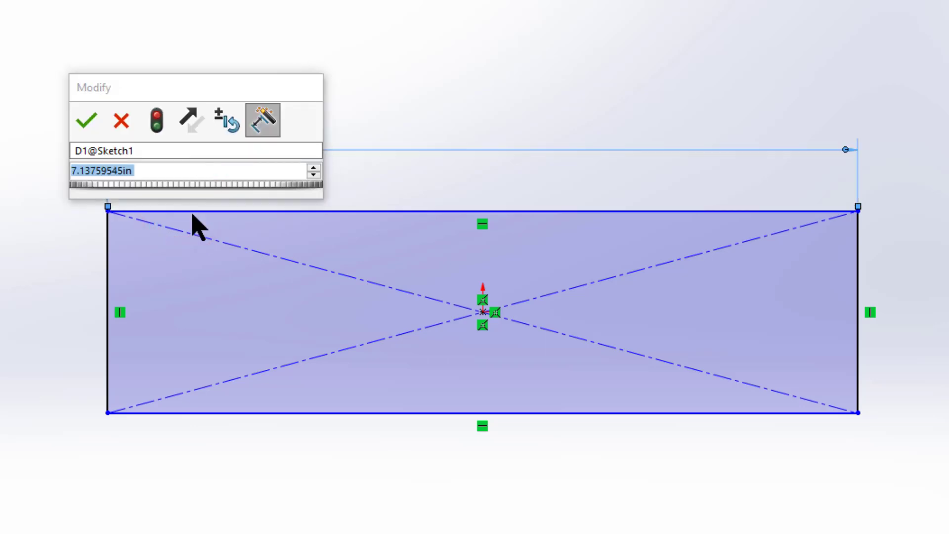
text(7)
key(Return)
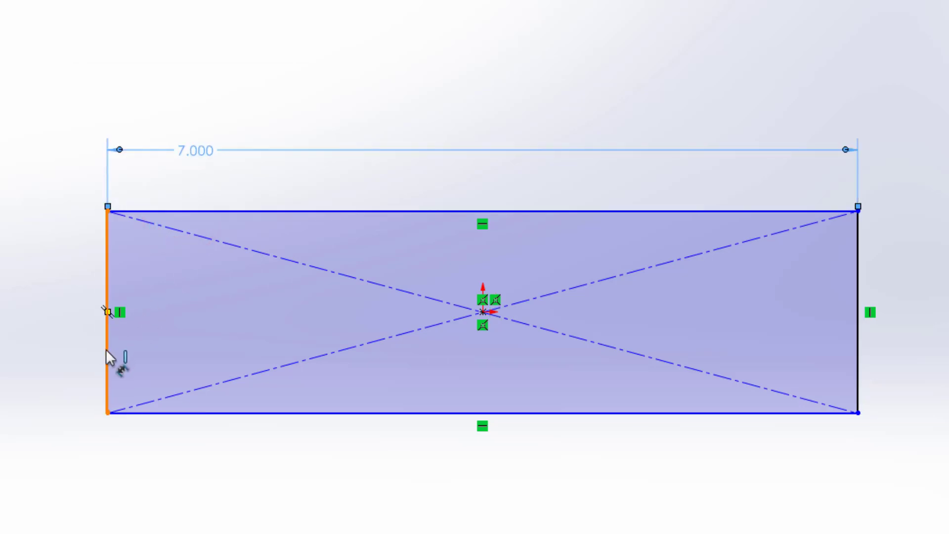
click(106, 350)
click(79, 361)
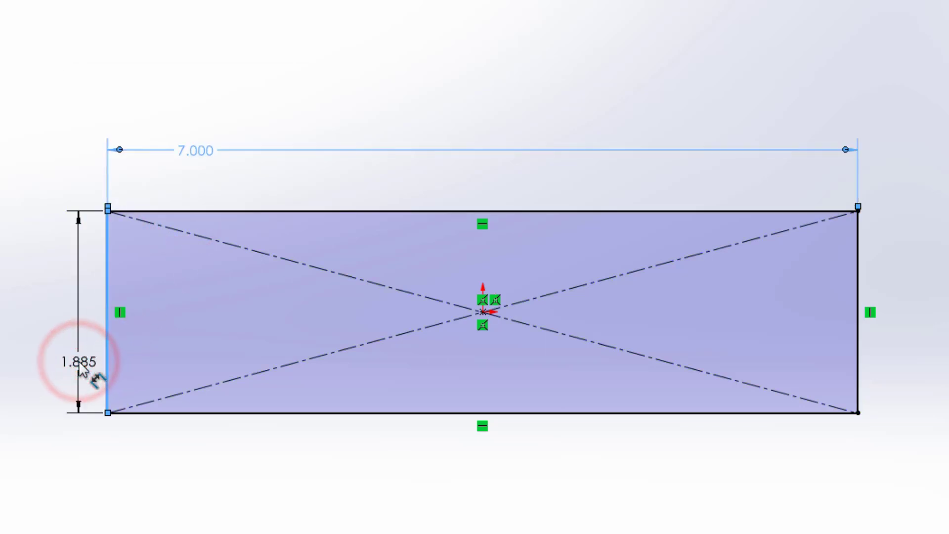
text(2)
key(Return)
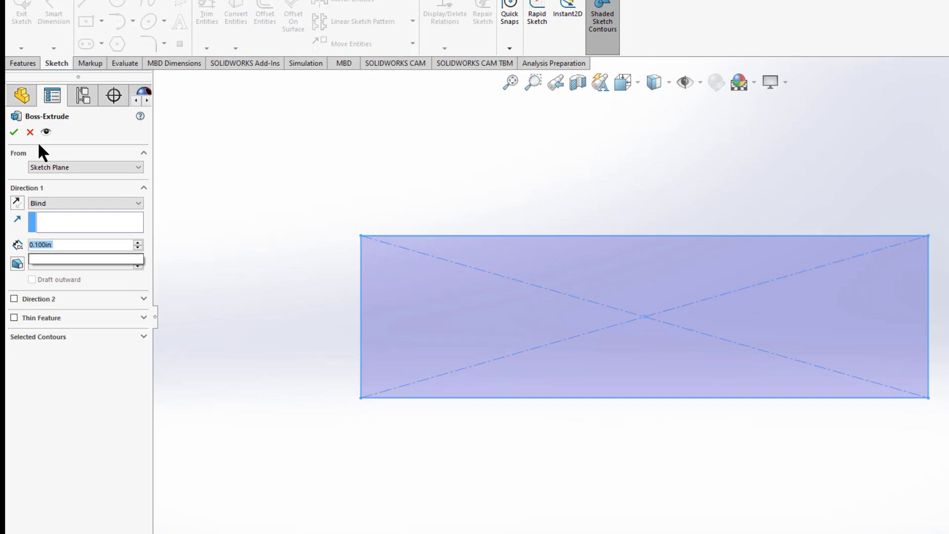
Extrude the rectangle as a blind boss 3 in high from the sketch plane
text(3)
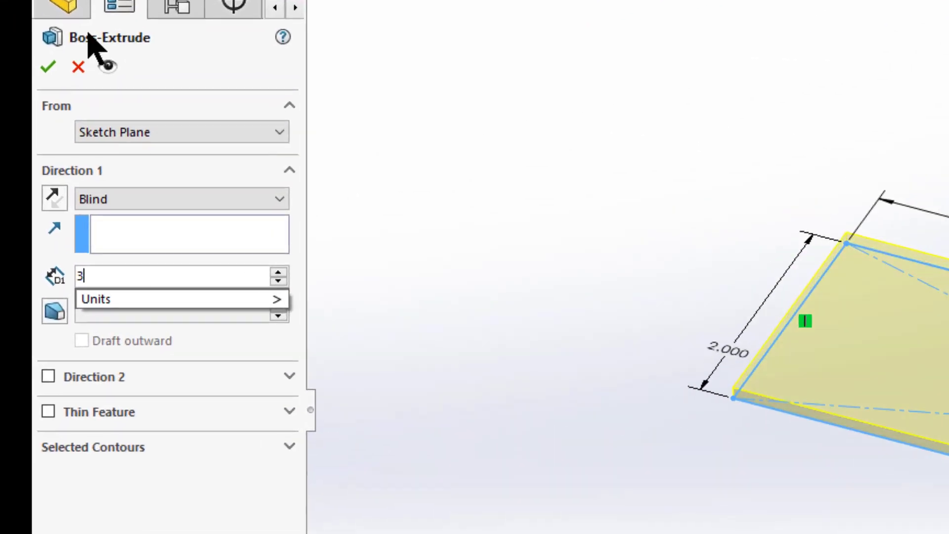
key(Return)
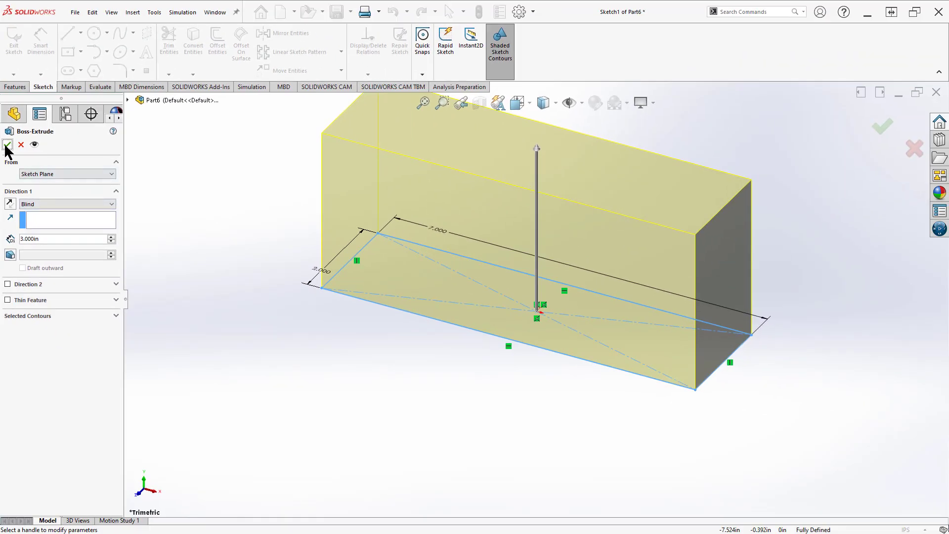
click(7, 145)
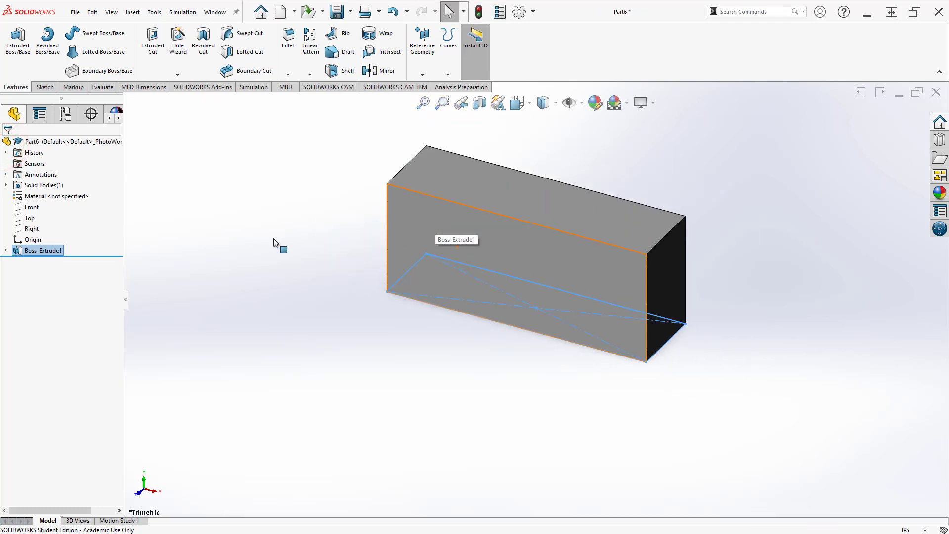
click(273, 242)
middle_drag(502, 220, 523, 201)
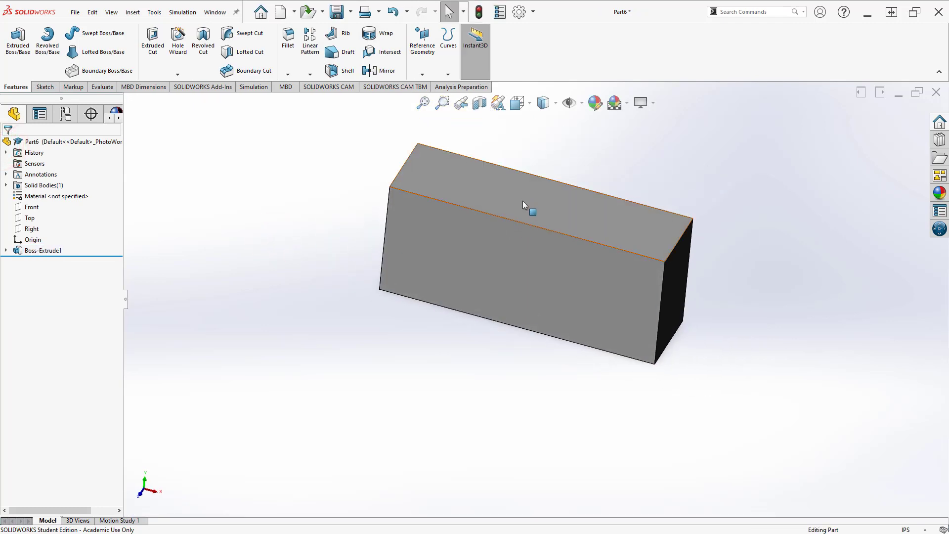
click(523, 201)
click(308, 220)
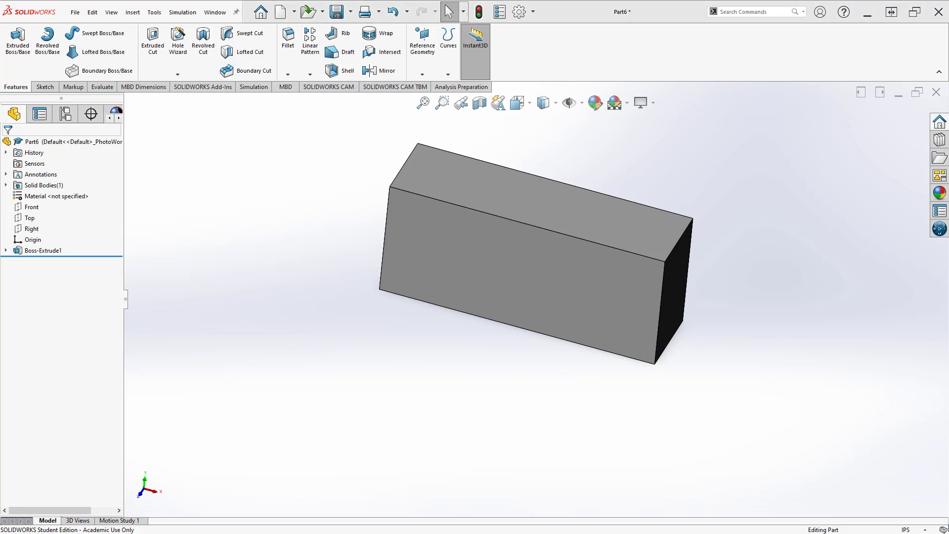
Switch to the Acrobat drawing to read the hole callouts and spacing on page 3, and return to SOLIDWORKS
key(alt+Tab)
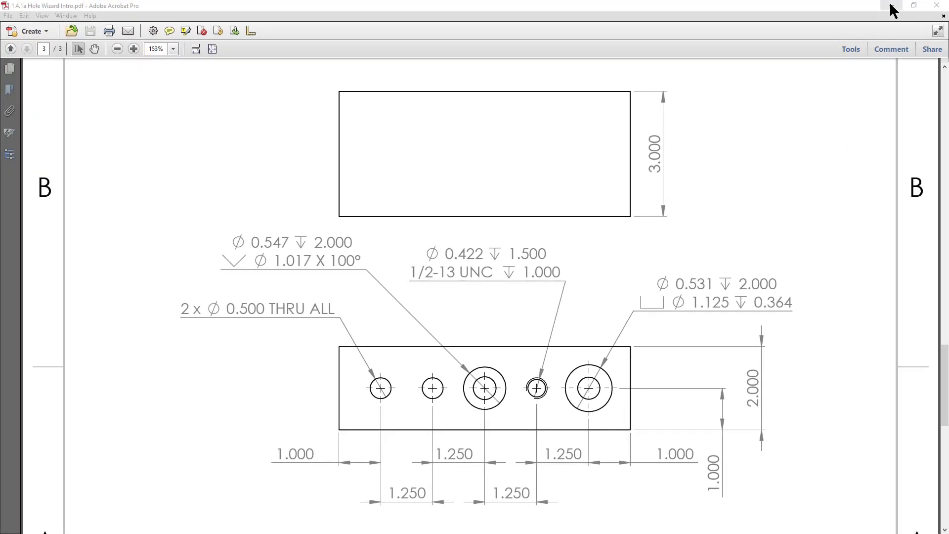
click(892, 10)
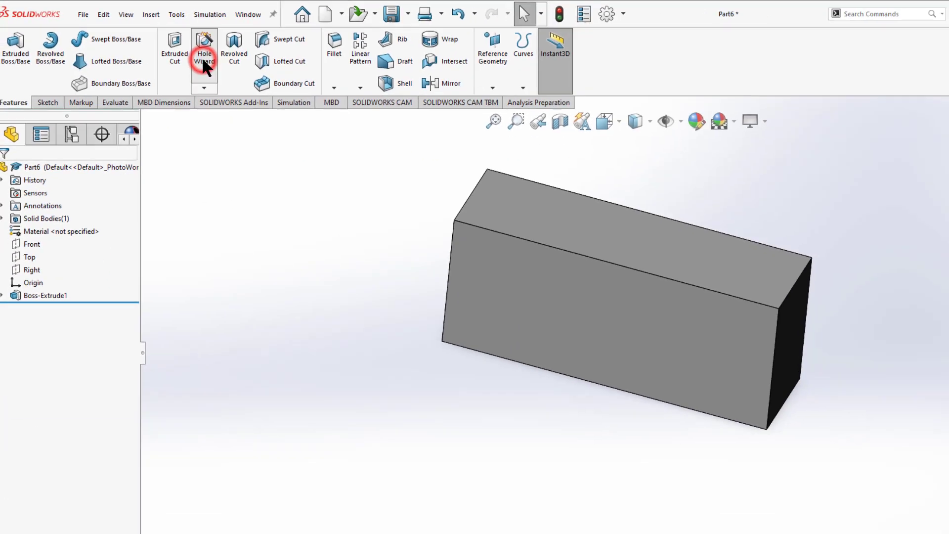
Start a Hole Wizard plain hole in ANSI Inch with All Drill sizes, and show decimal values for the sizes
click(419, 134)
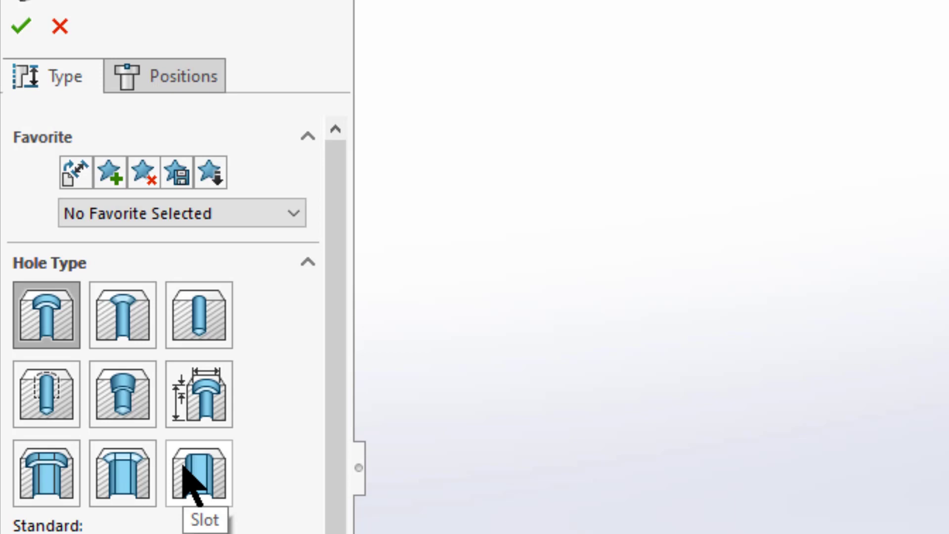
click(188, 319)
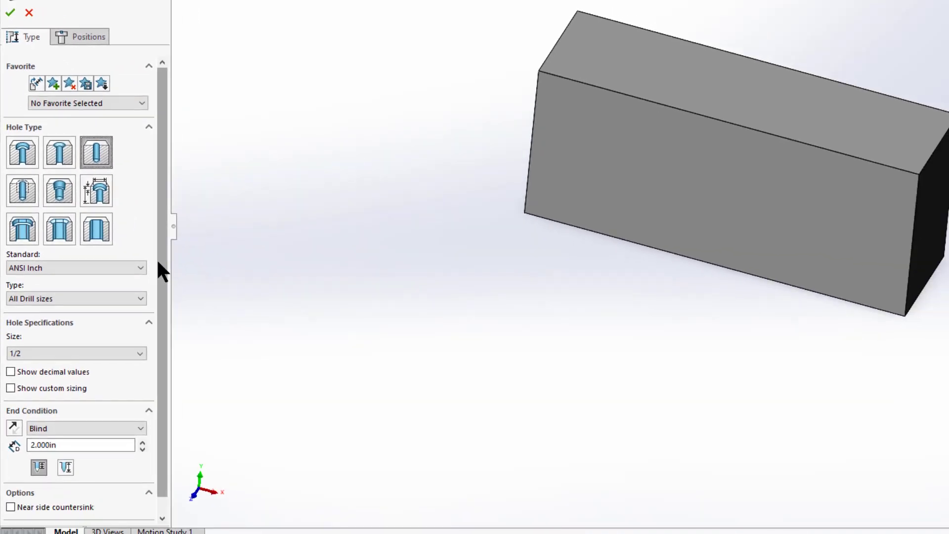
drag(160, 266, 165, 298)
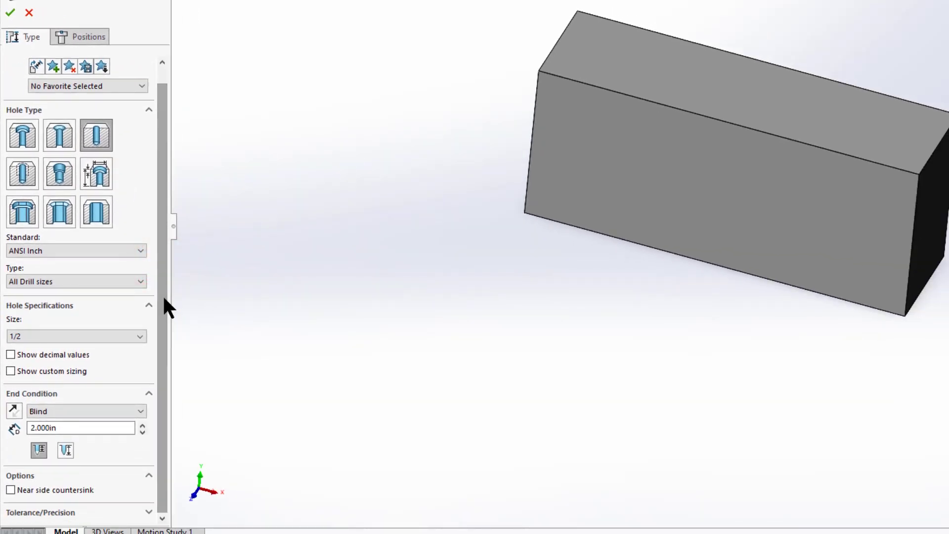
click(71, 280)
click(70, 281)
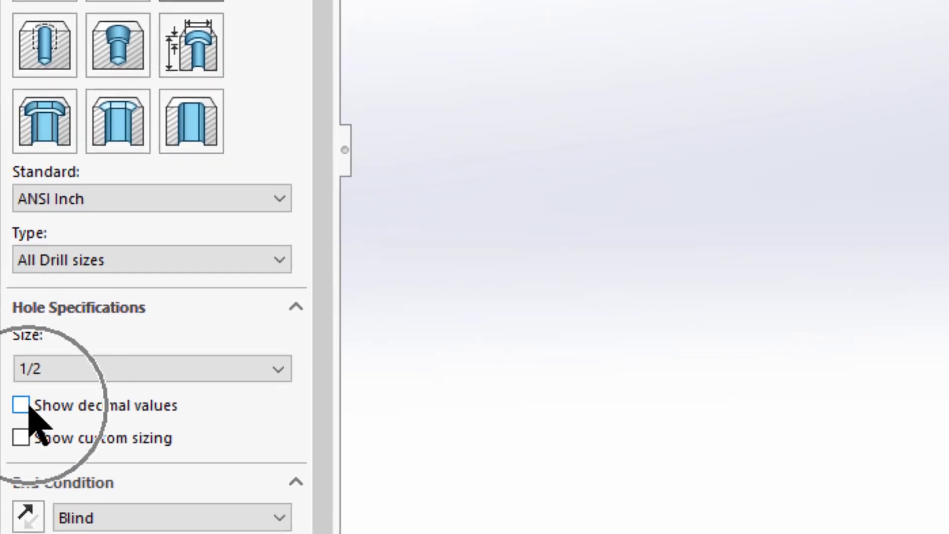
click(28, 406)
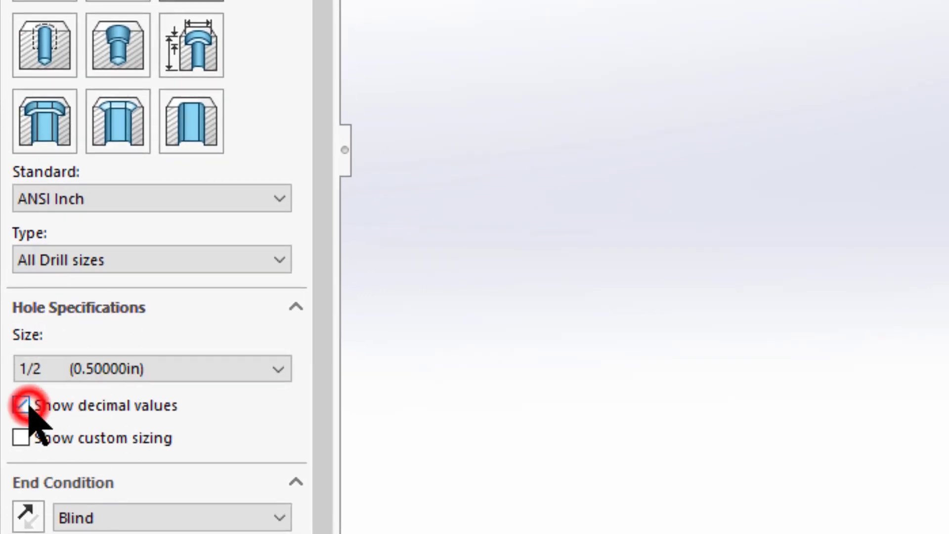
click(192, 376)
scroll(164, 420, up, 3)
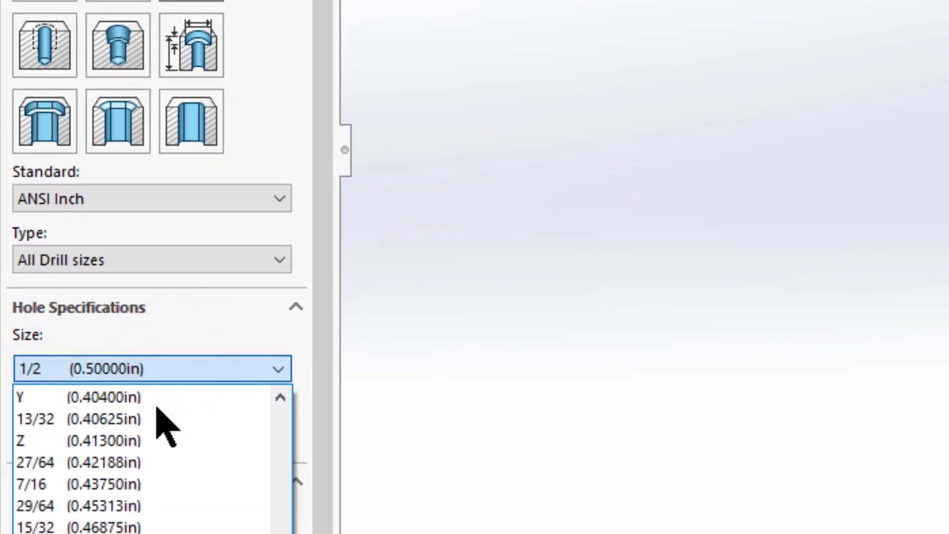
scroll(148, 435, up, 3)
click(131, 419)
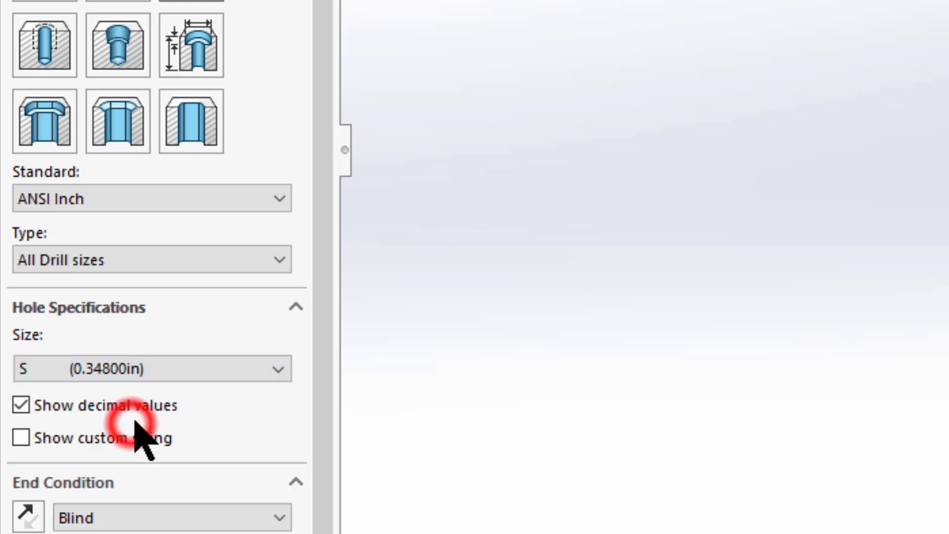
click(187, 372)
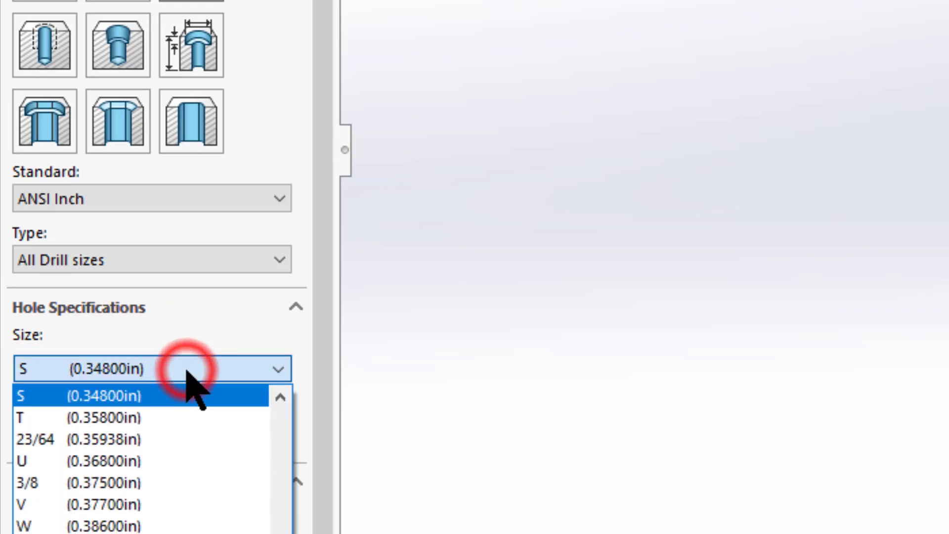
click(138, 396)
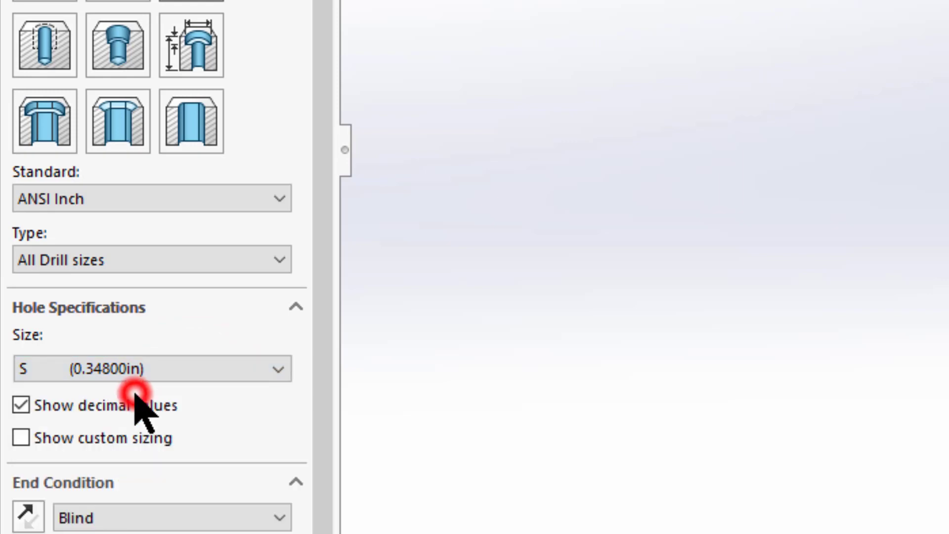
Set the plain hole's size to 1/2 (0.50000in) and its end condition to Through All
click(170, 376)
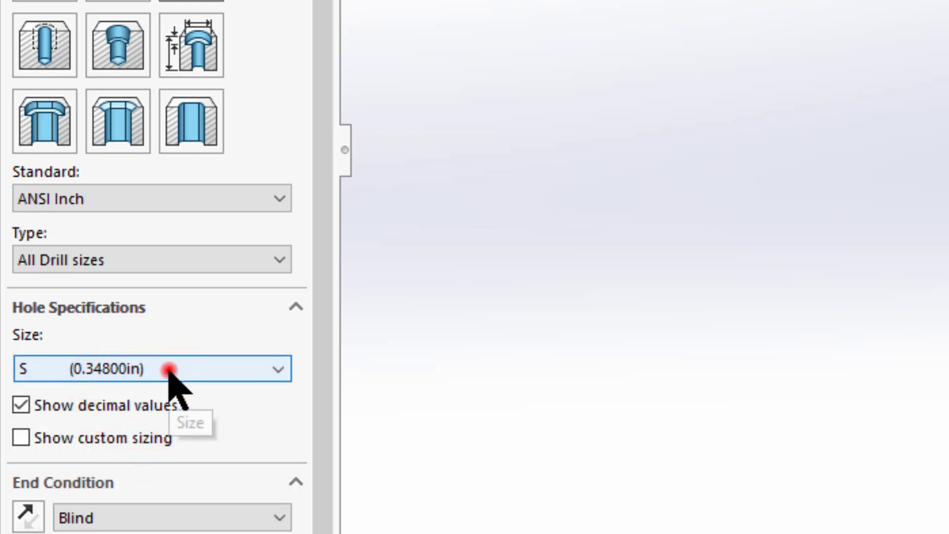
scroll(144, 525, down, 6)
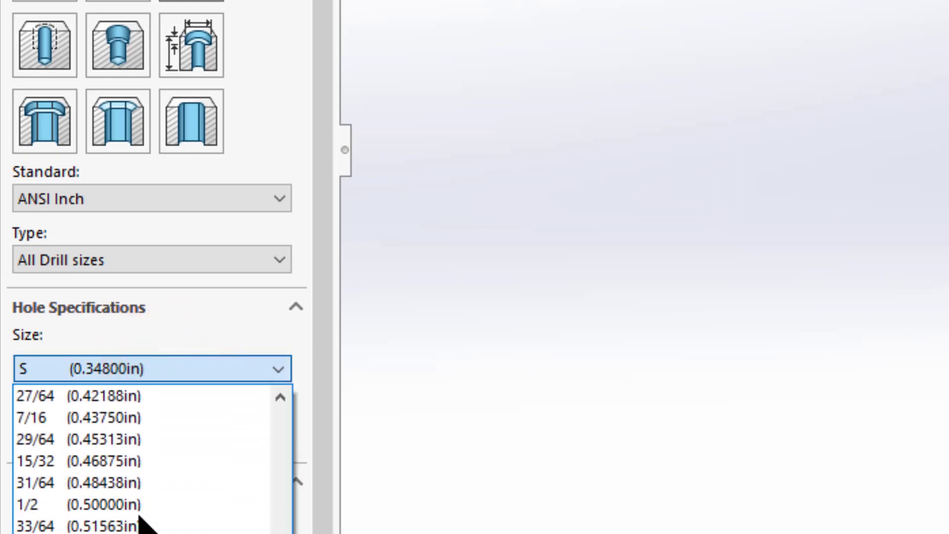
scroll(145, 523, up, 1)
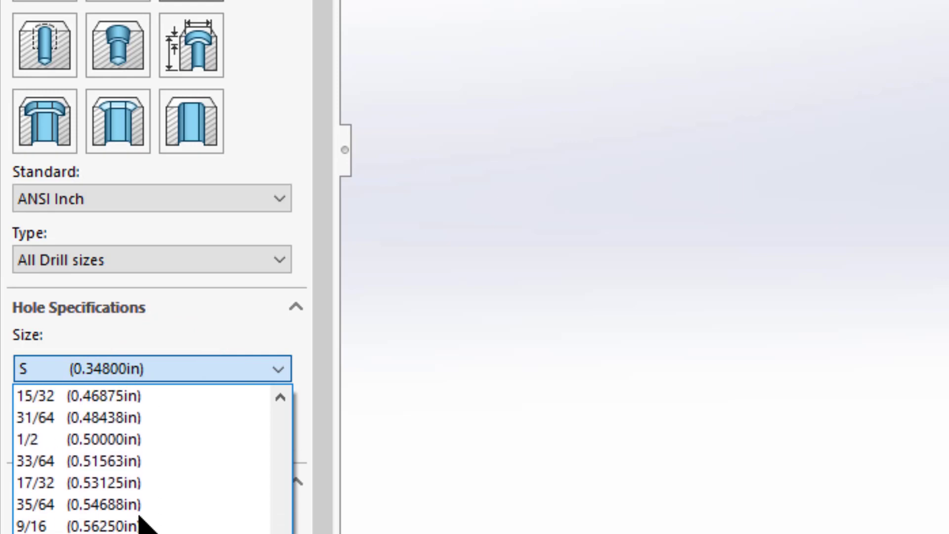
click(64, 439)
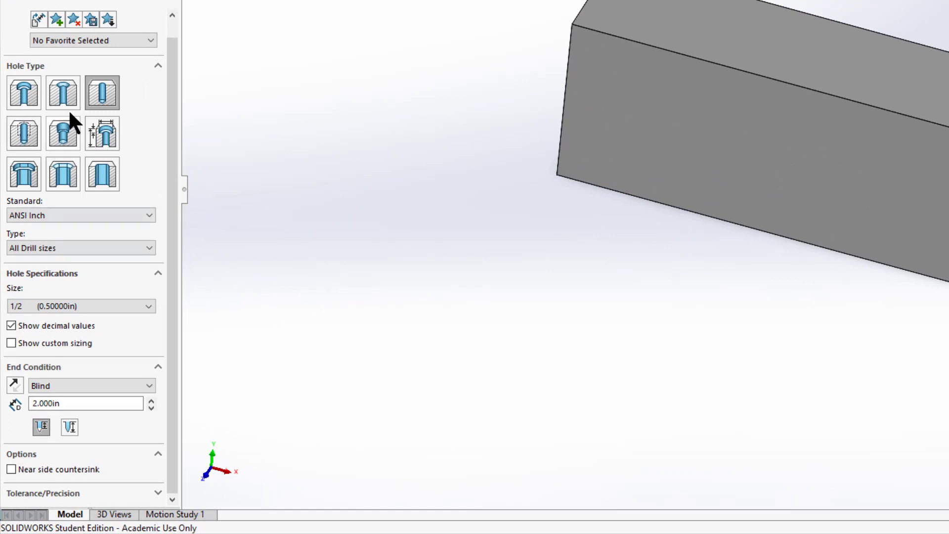
click(99, 96)
click(30, 311)
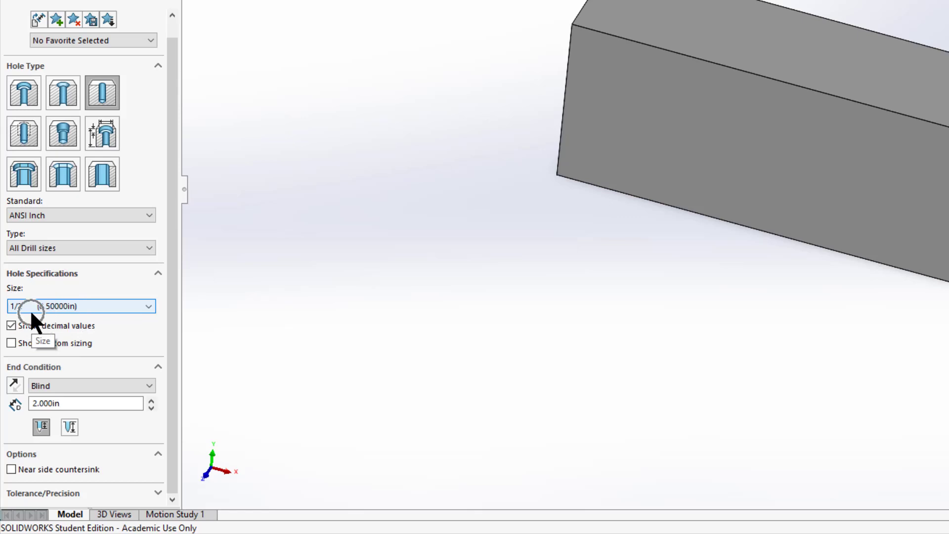
click(71, 385)
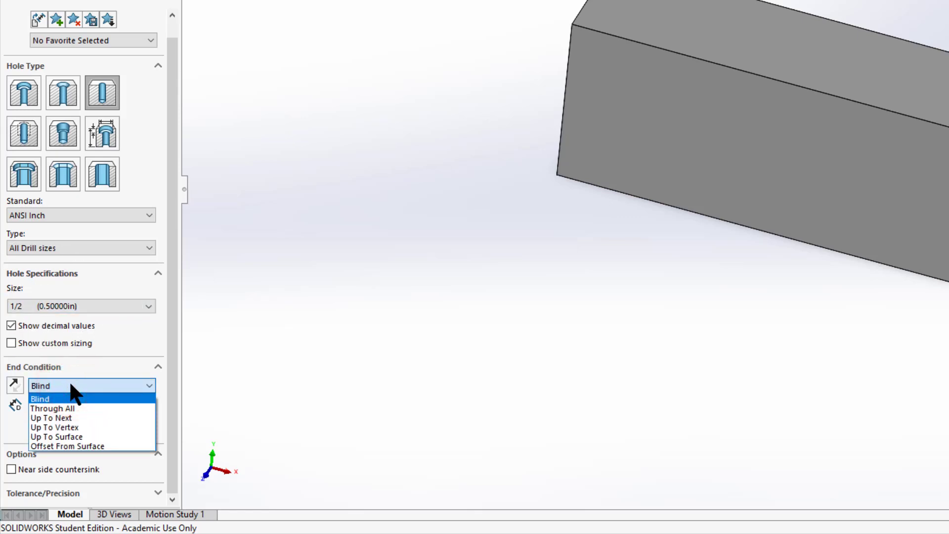
click(67, 407)
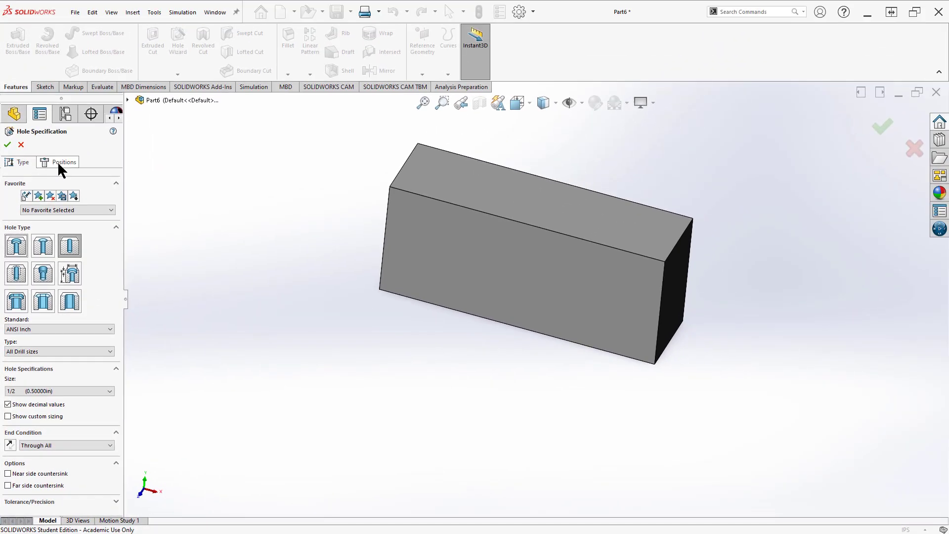
Place two hole points on the block's top face, level with the origin, the outer one about 2.8 in left of it
click(57, 161)
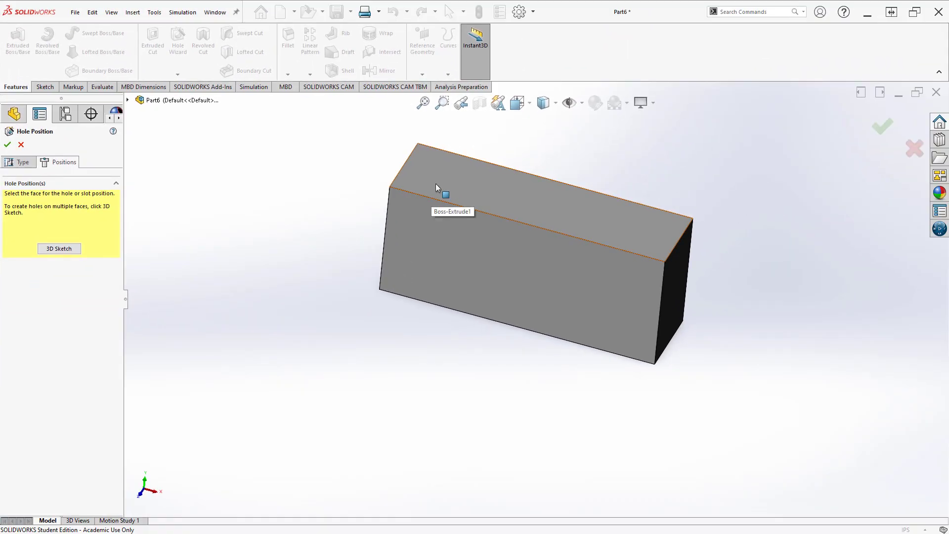
click(435, 187)
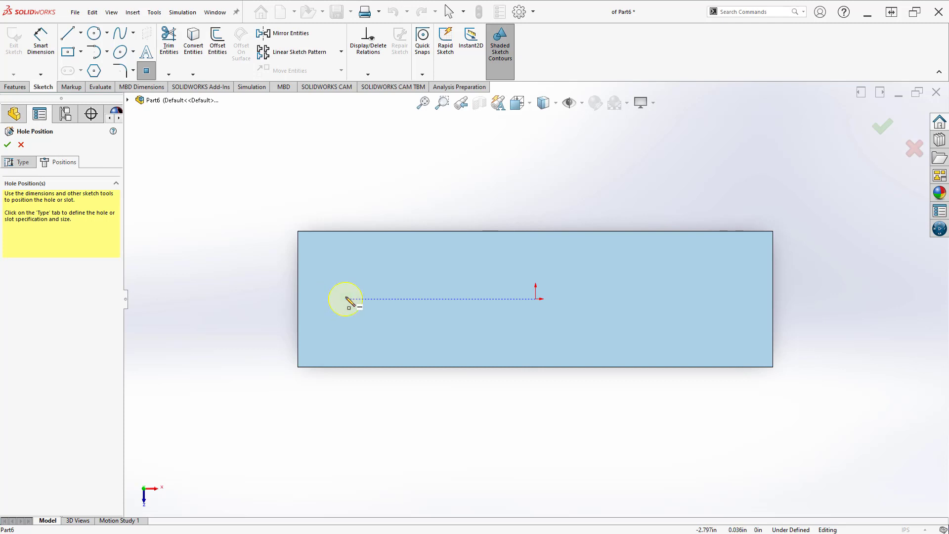
click(345, 298)
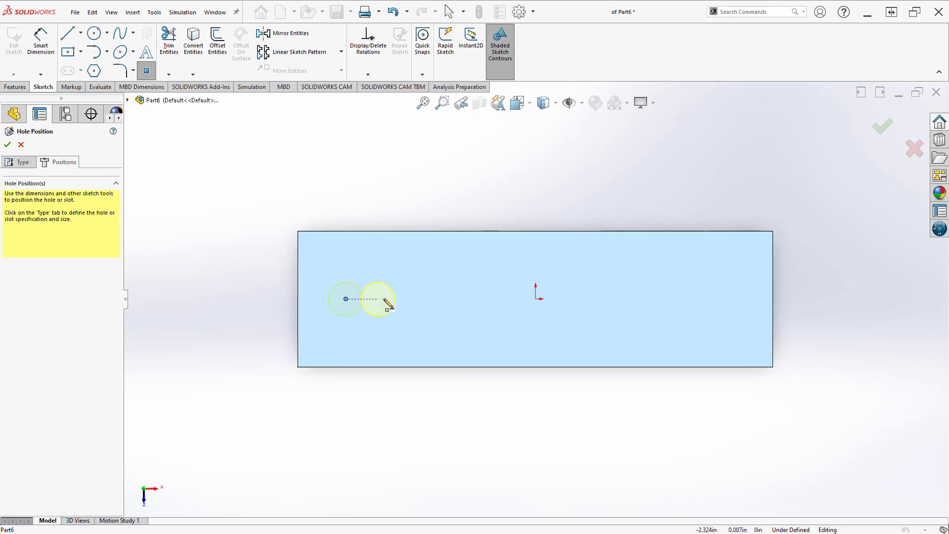
click(422, 299)
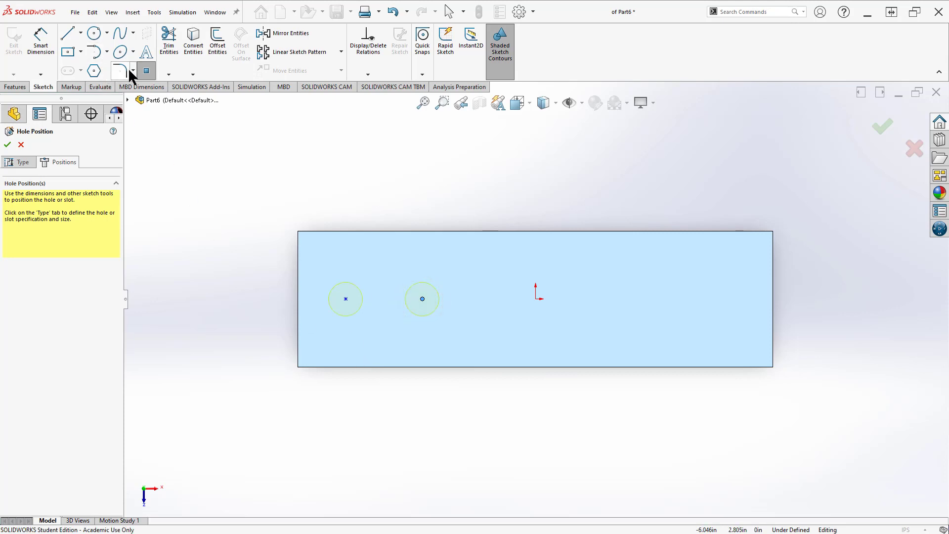
Draw a horizontal centerline from the origin through the inner hole to the center of the outermost left hole
click(94, 33)
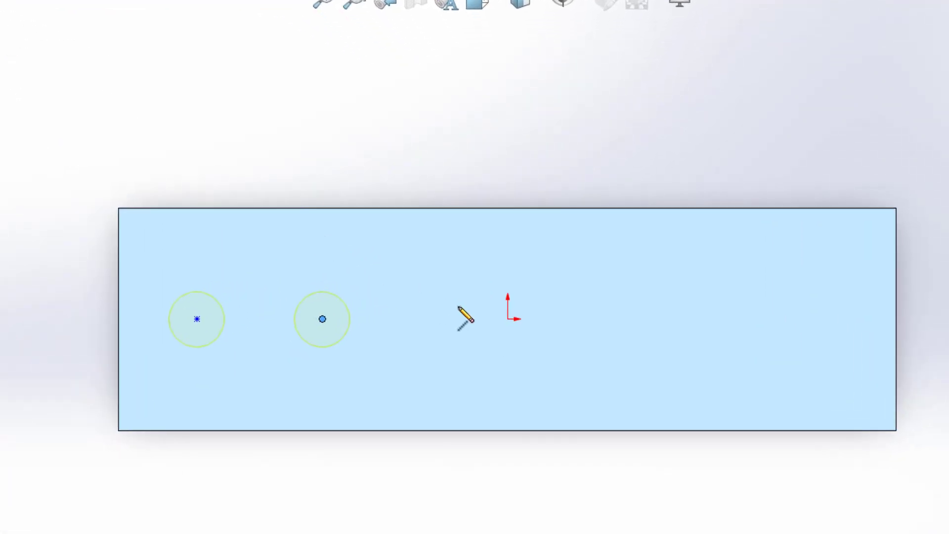
click(507, 319)
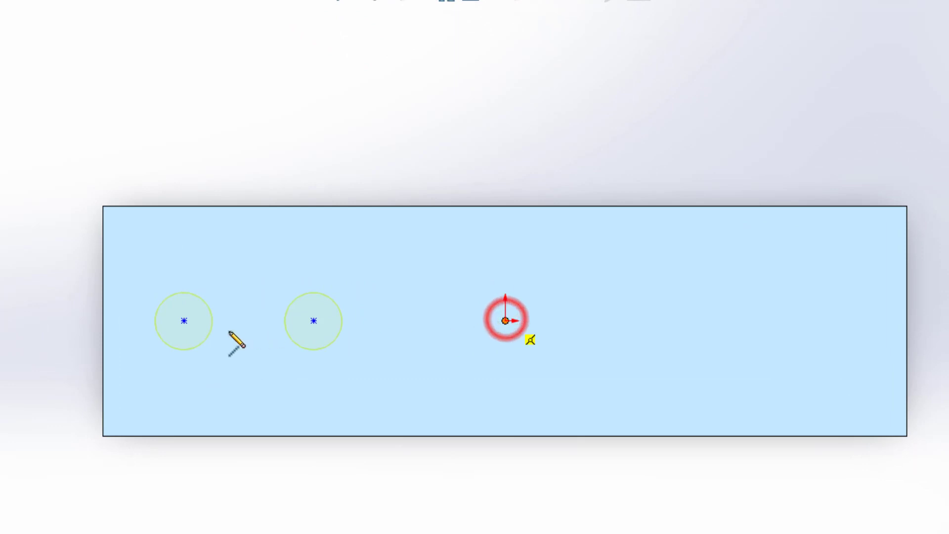
click(184, 320)
right_click(184, 321)
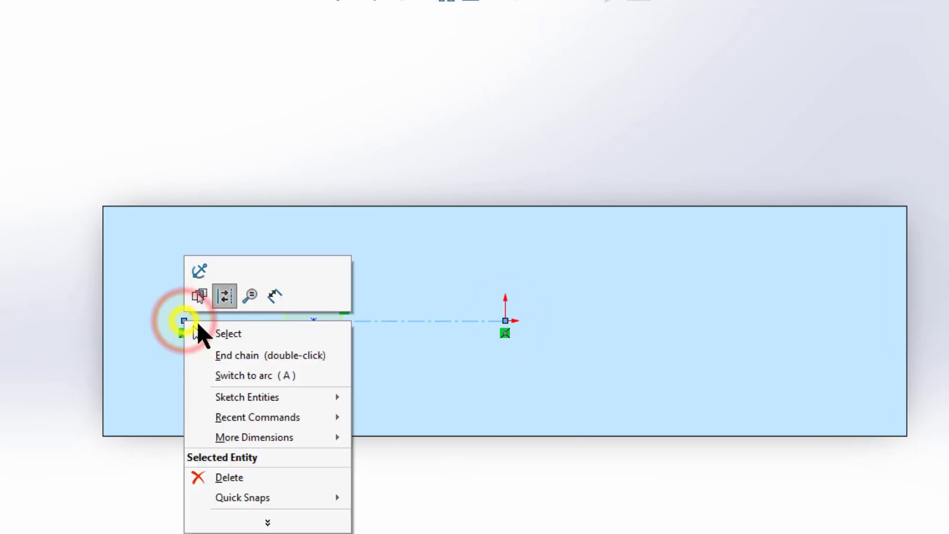
click(220, 333)
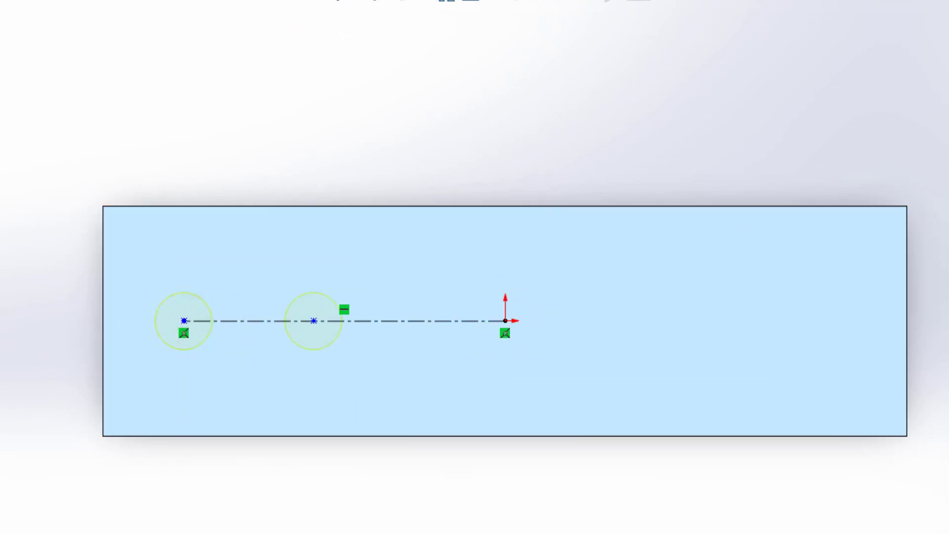
Dimension the centerline to 2.5 in and snap the second hole's center to the centerline's midpoint
click(248, 321)
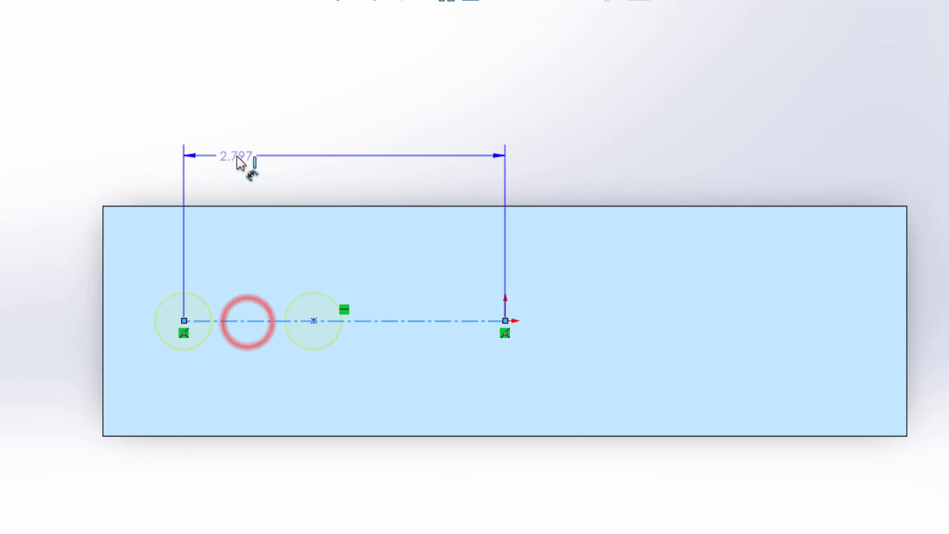
click(237, 157)
text(2.5)
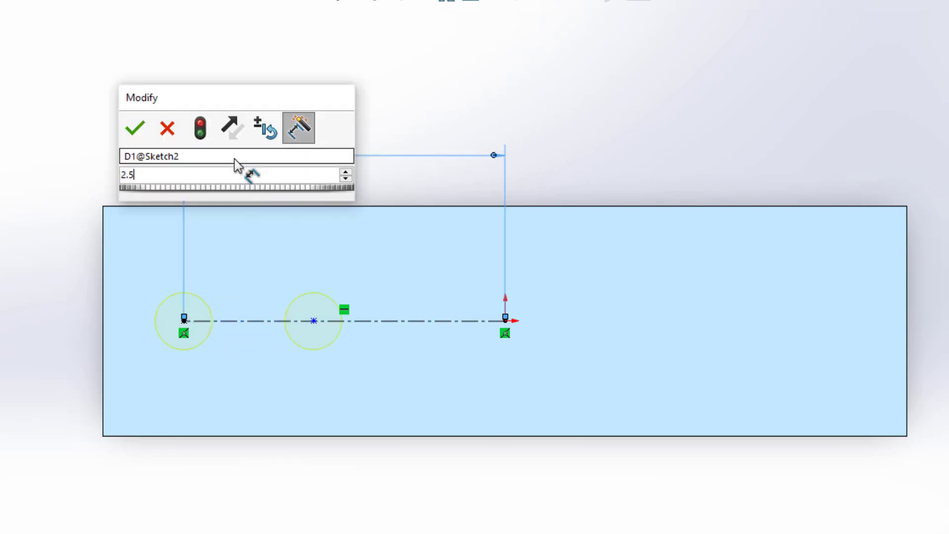
key(Return)
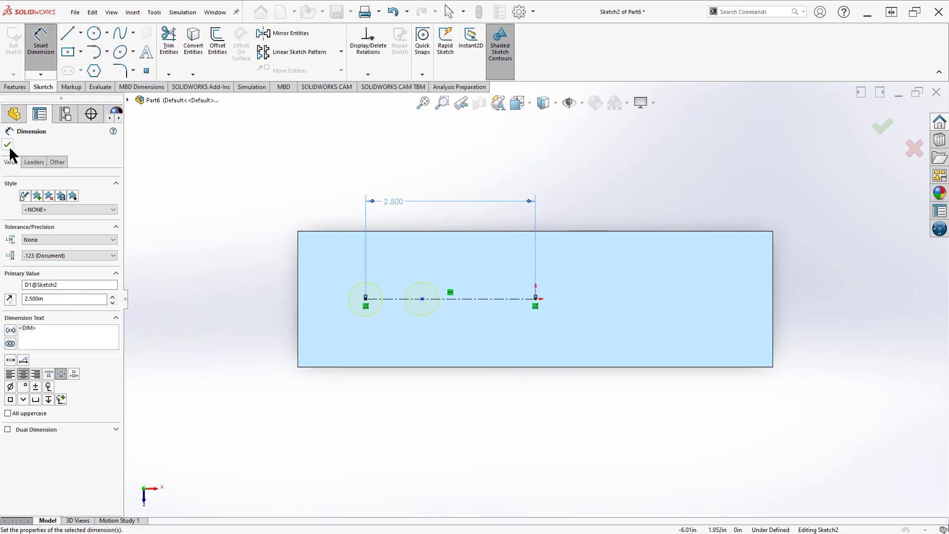
click(7, 144)
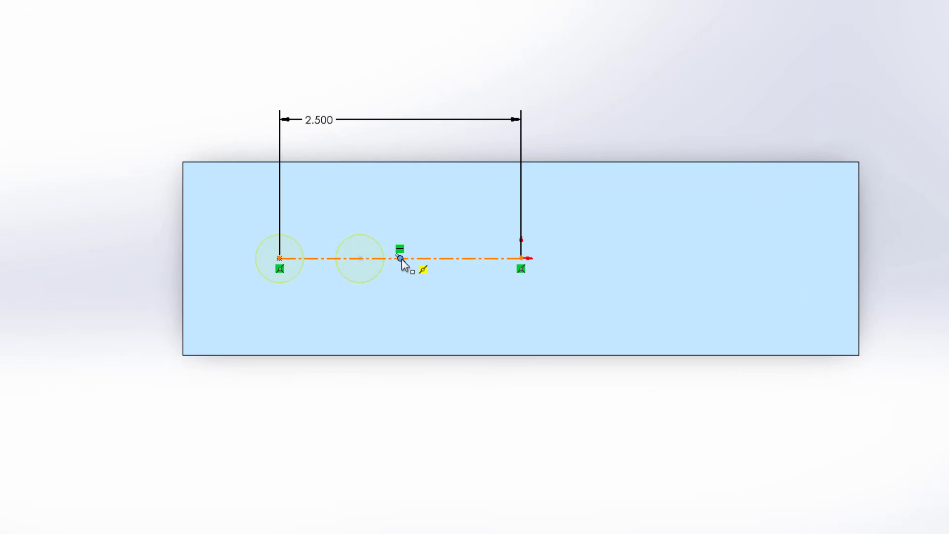
drag(400, 259, 400, 258)
click(123, 279)
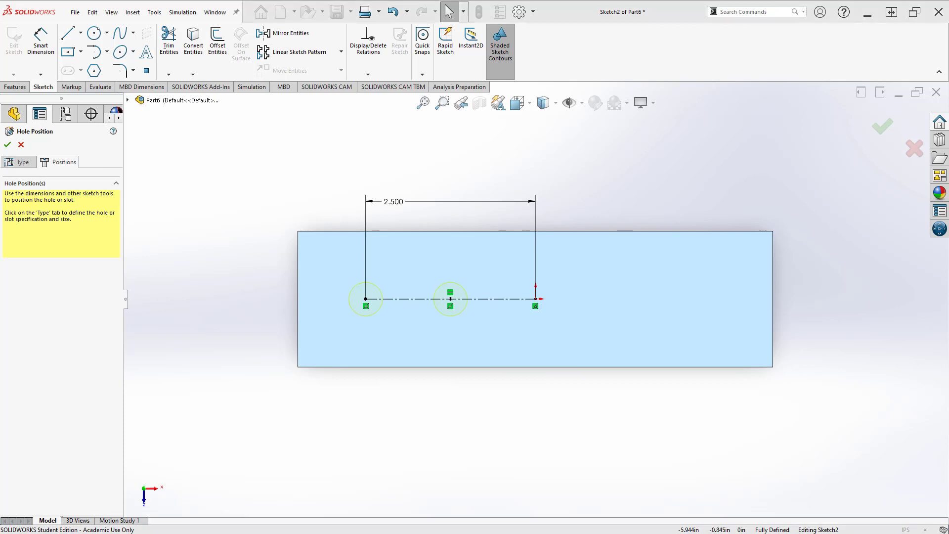
Check the hole spacing on the Acrobat drawing, switch back to SOLIDWORKS and accept the two-hole feature
key(alt+Tab)
scroll(461, 374, down, 2)
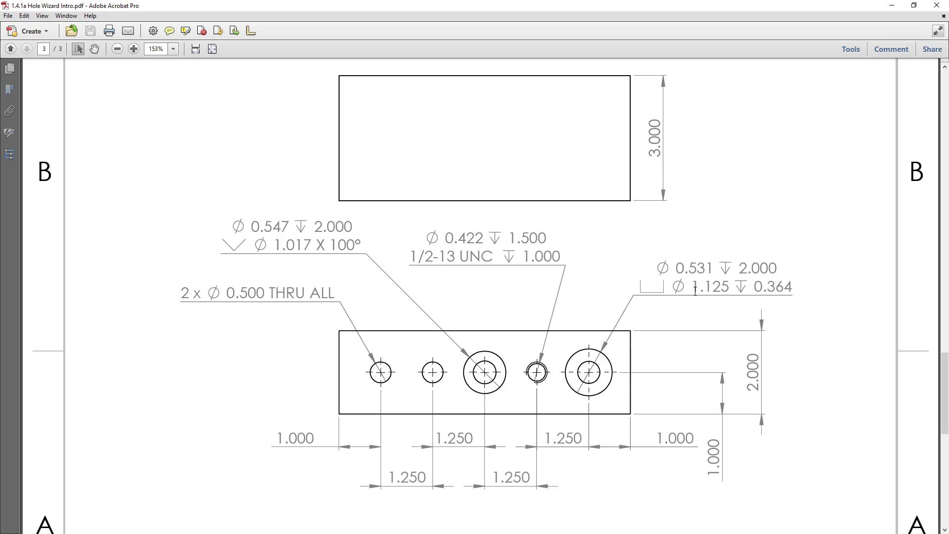
click(894, 5)
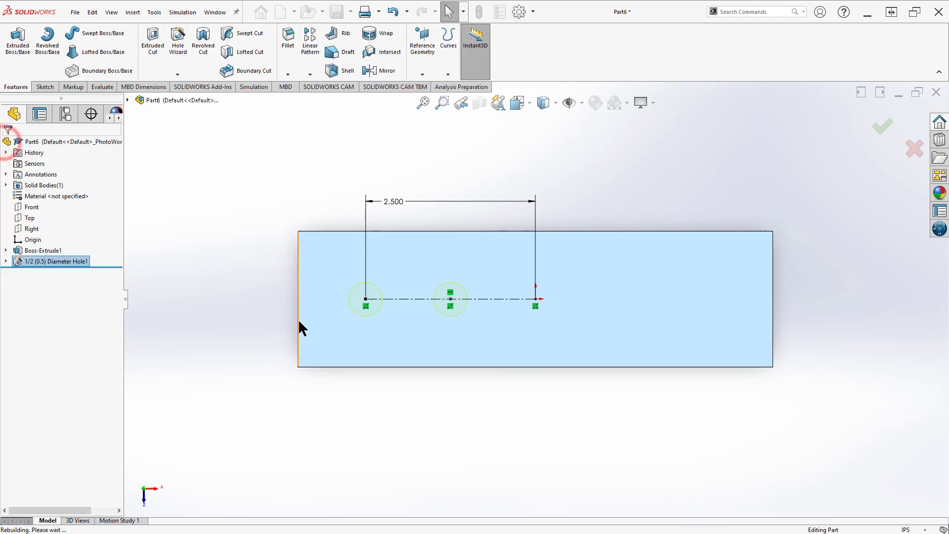
Expand the 1/2 in hole feature and examine its position sketch and its profile sketch on the block
scroll(397, 364, up, 1)
middle_drag(397, 366, 281, 293)
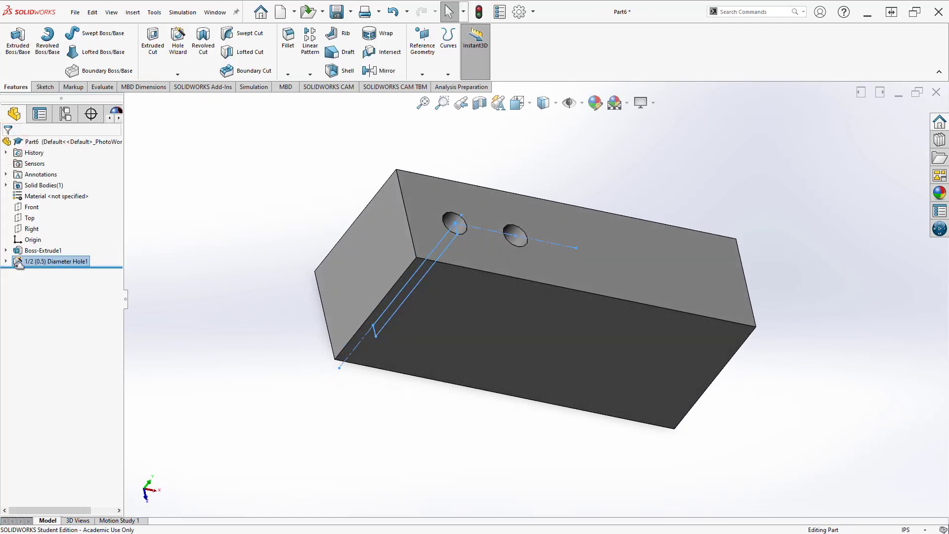
click(6, 261)
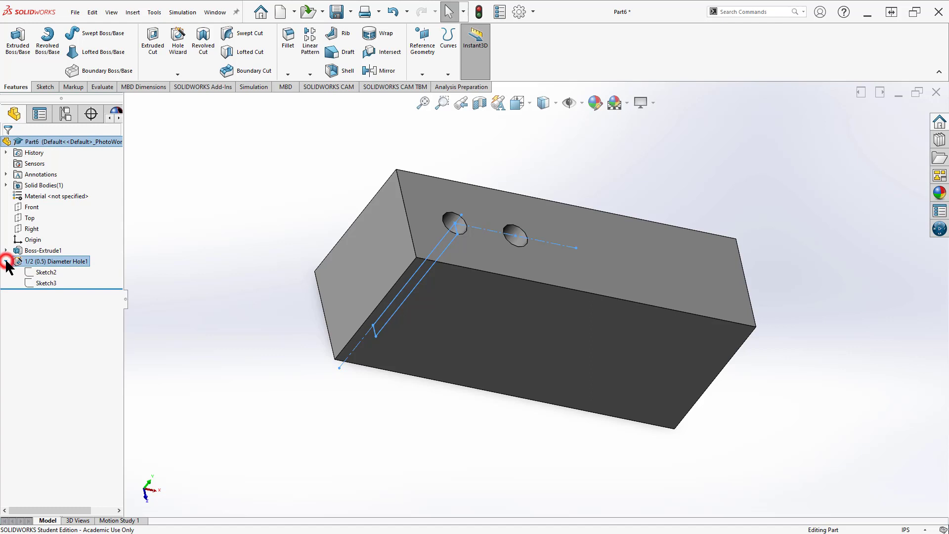
click(29, 274)
middle_drag(558, 286, 534, 295)
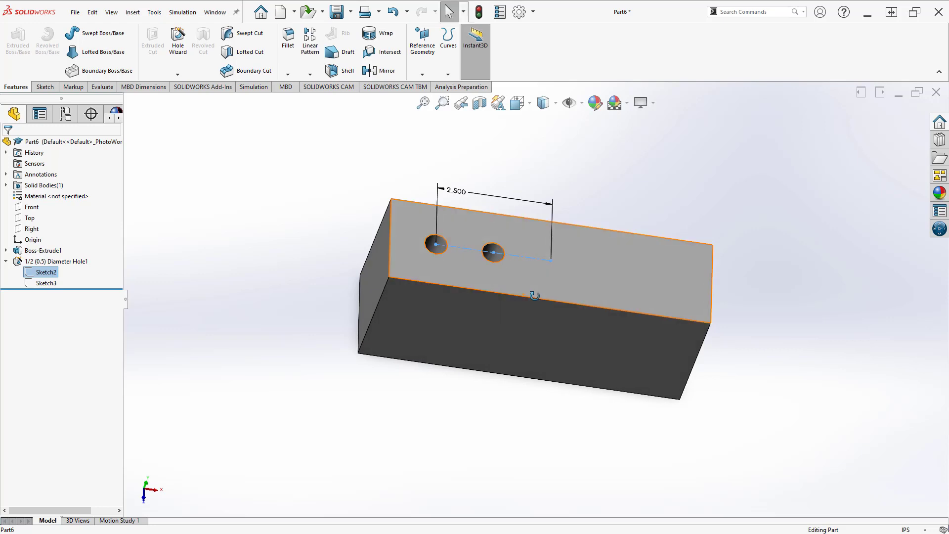
click(36, 286)
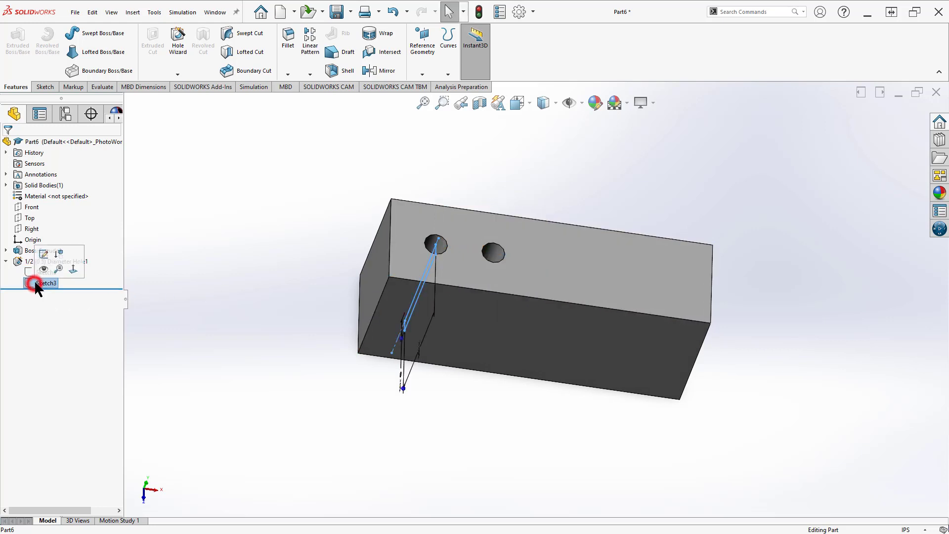
Examine the profile sketch of the 1/2 in hole feature against the block, collapse the feature and clear the selection
middle_drag(425, 296, 396, 275)
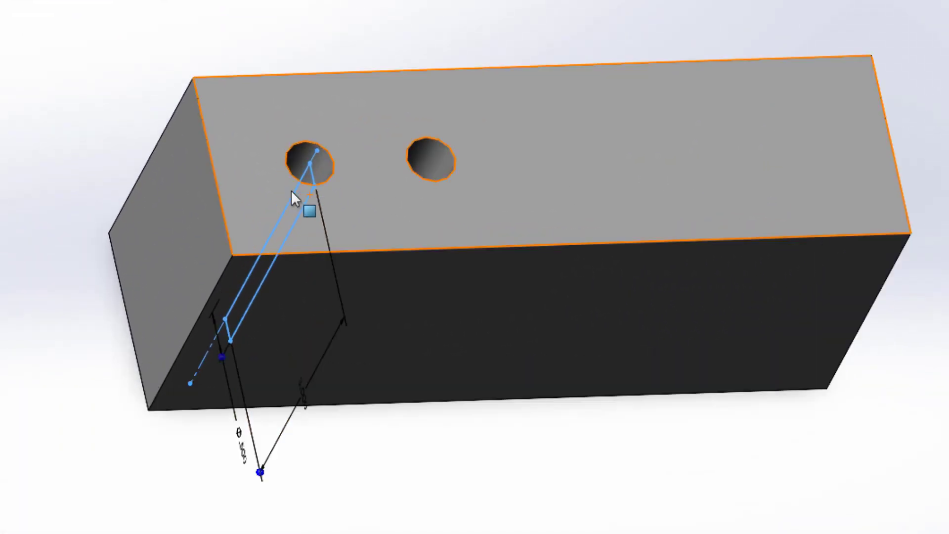
scroll(292, 190, down, 5)
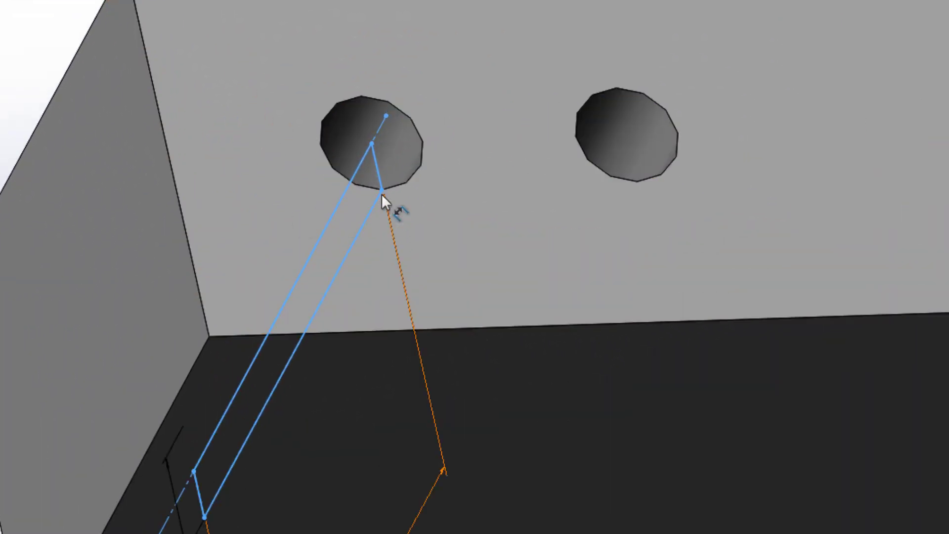
scroll(373, 206, up, 5)
middle_drag(334, 275, 338, 204)
scroll(316, 203, down, 1)
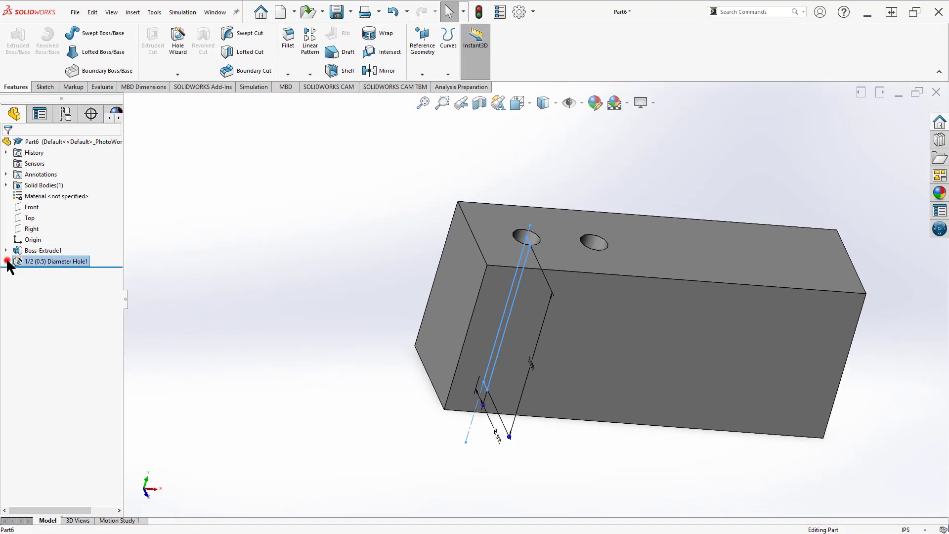
click(322, 315)
middle_drag(538, 313, 502, 322)
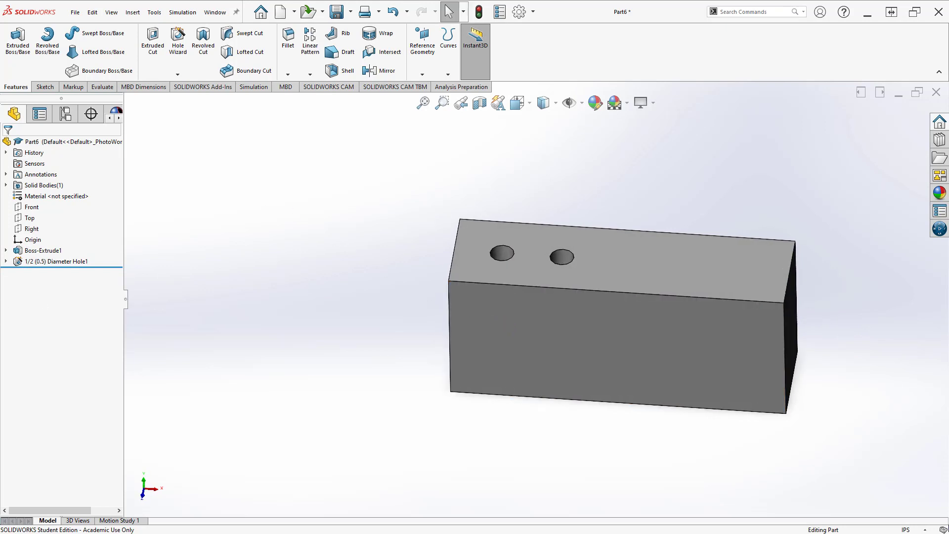
Switch to the Acrobat drawing, read the countersunk hole's depth, countersink diameter and angle, and return to SOLIDWORKS
key(alt+Tab)
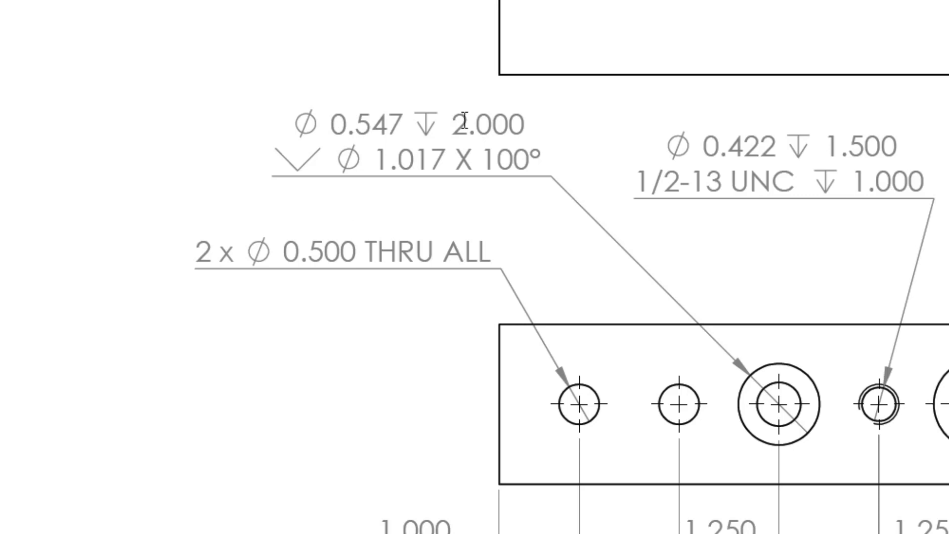
drag(451, 124, 523, 126)
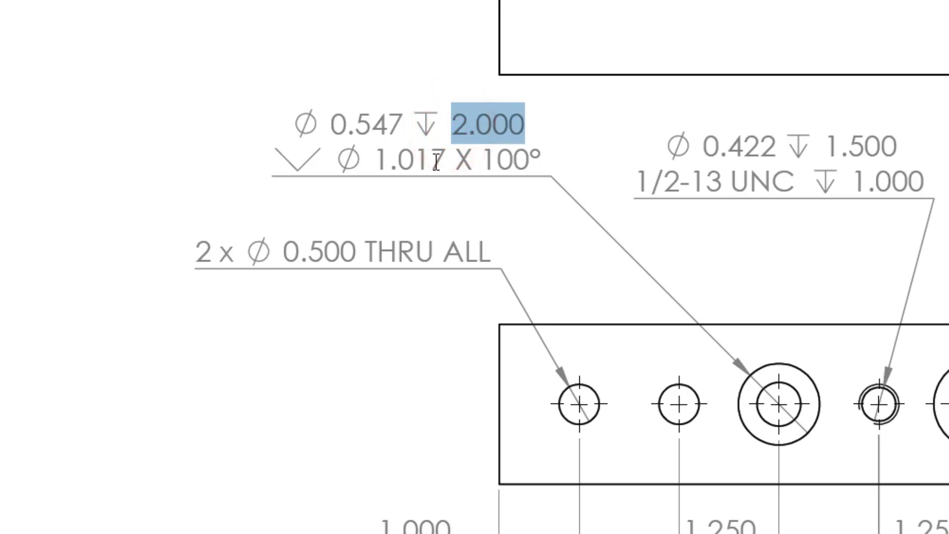
click(279, 153)
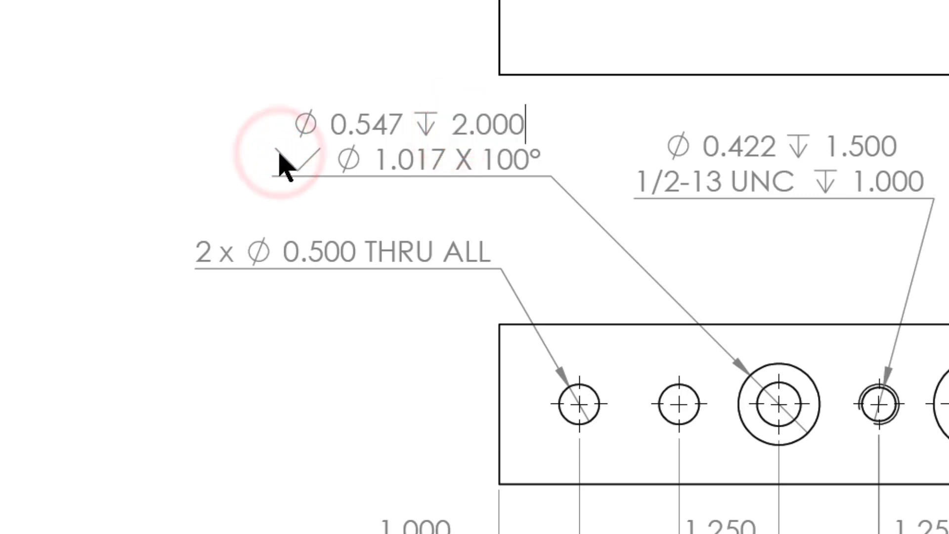
drag(280, 153, 322, 157)
click(310, 174)
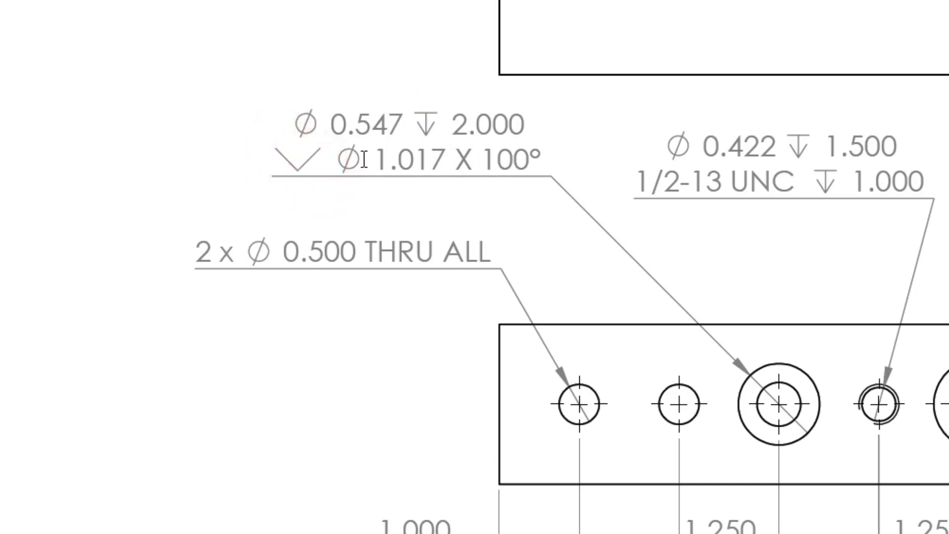
drag(378, 162, 538, 162)
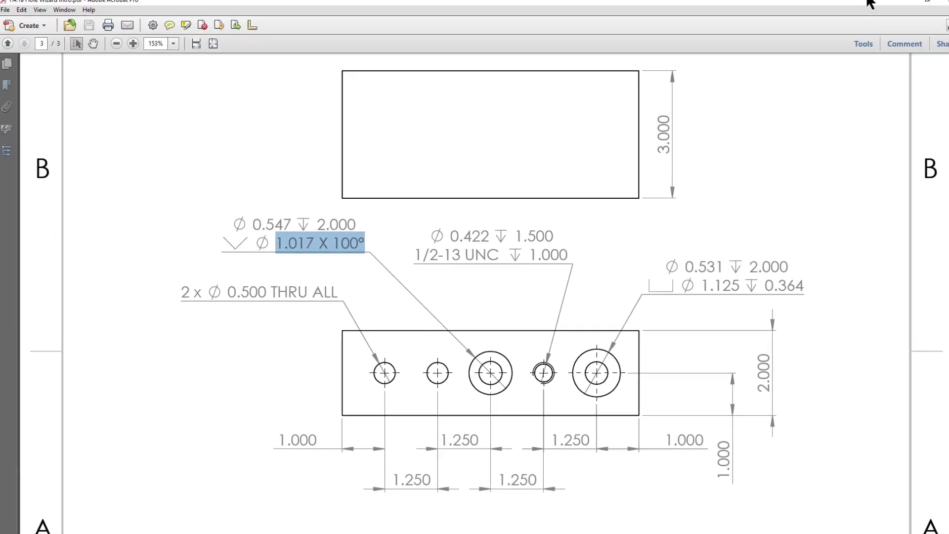
drag(854, 2, 0, 133)
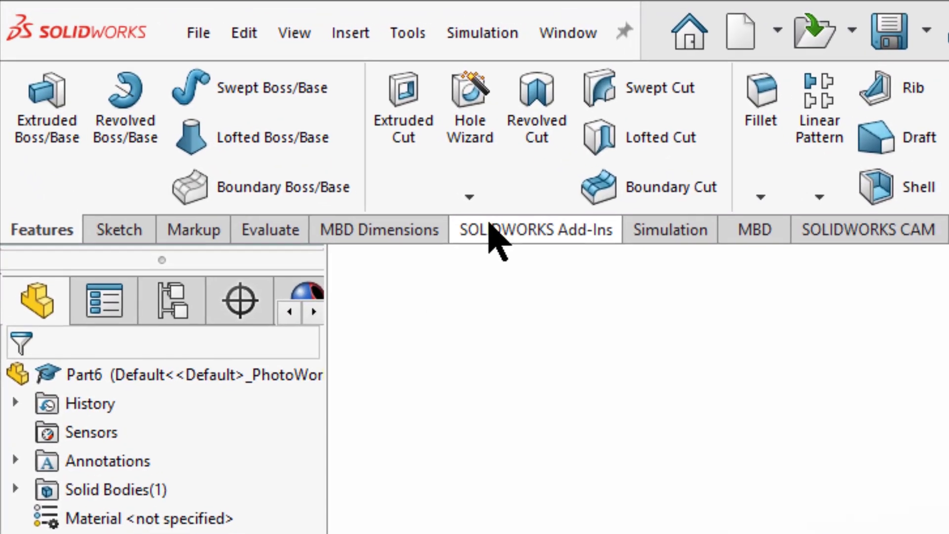
Start a new Hole Wizard feature with an ANSI Inch countersink of type Flat Head Screw (100)
click(180, 50)
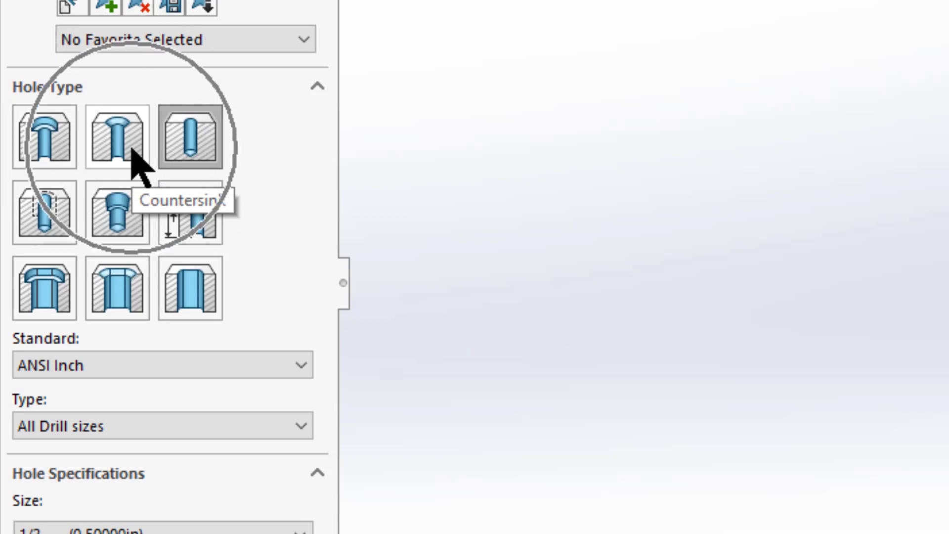
click(131, 148)
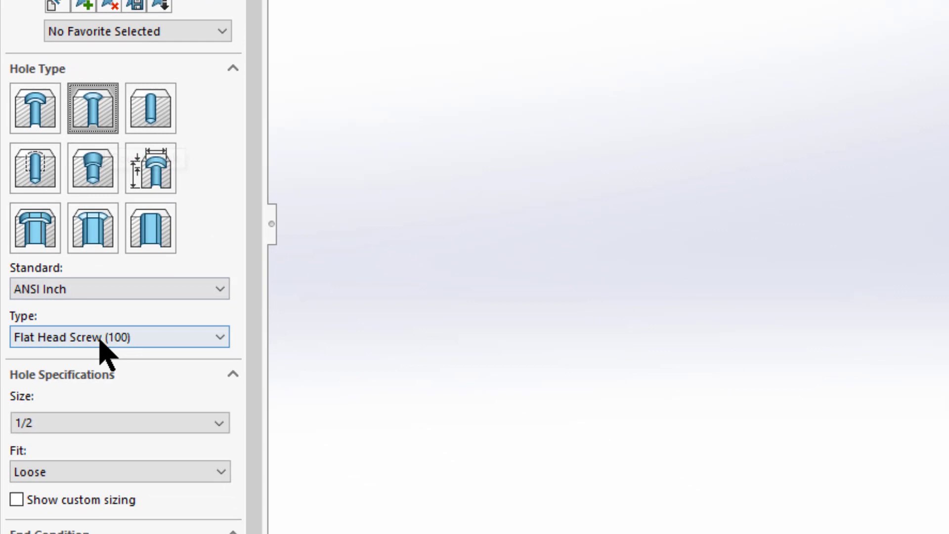
click(127, 426)
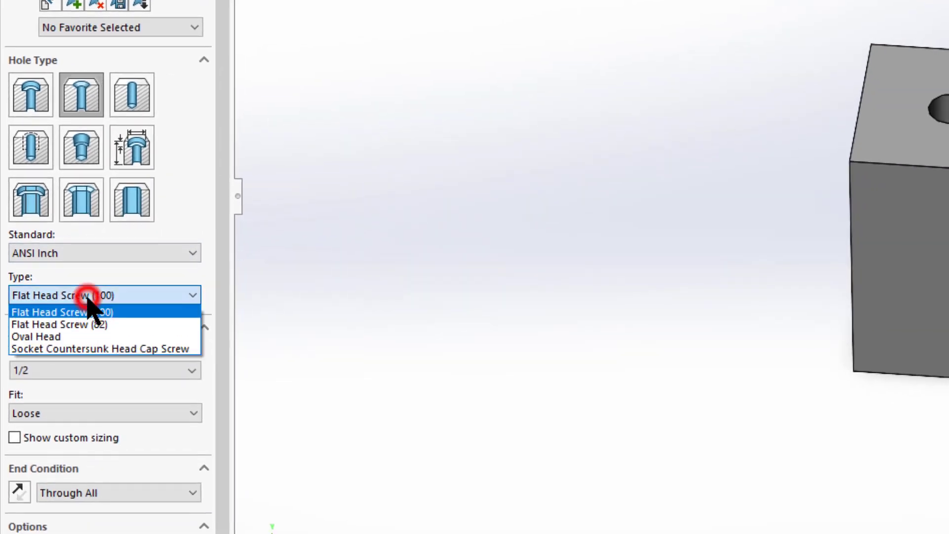
click(87, 312)
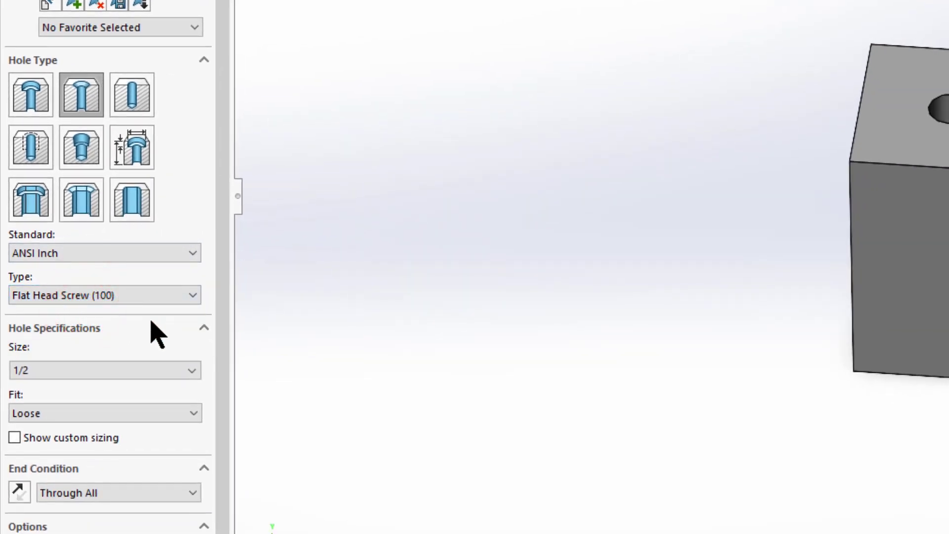
Use size 1/2 with a Loose fit for the countersunk hole and make it Blind, 2.000 in deep
click(140, 371)
click(141, 370)
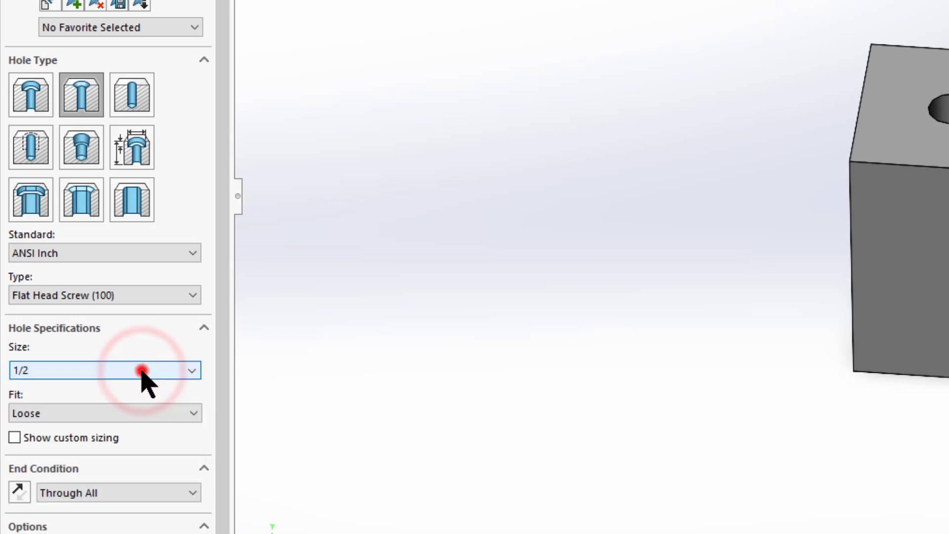
click(119, 415)
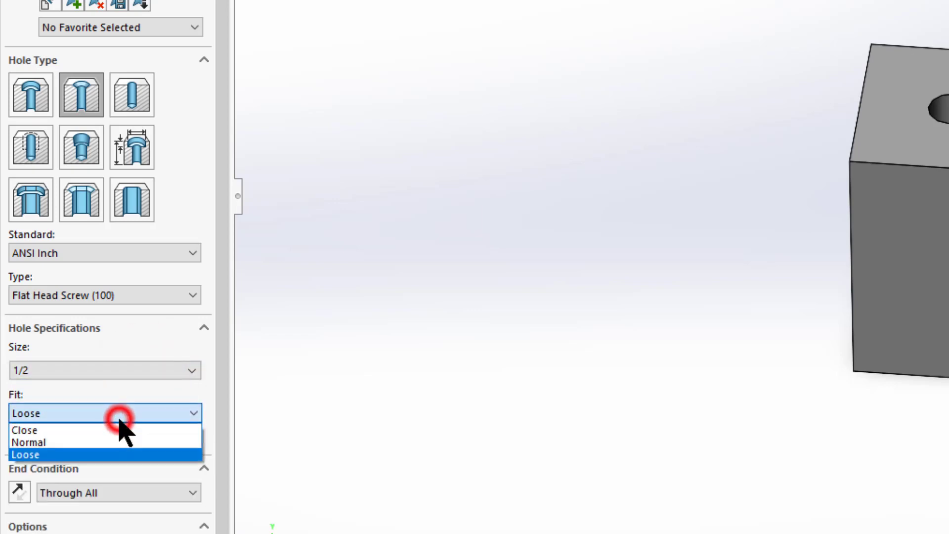
click(118, 417)
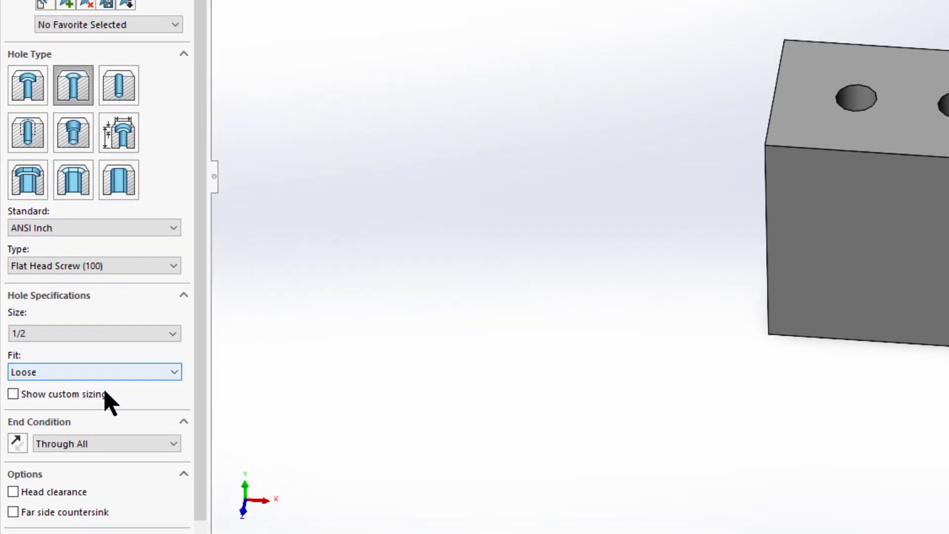
click(95, 429)
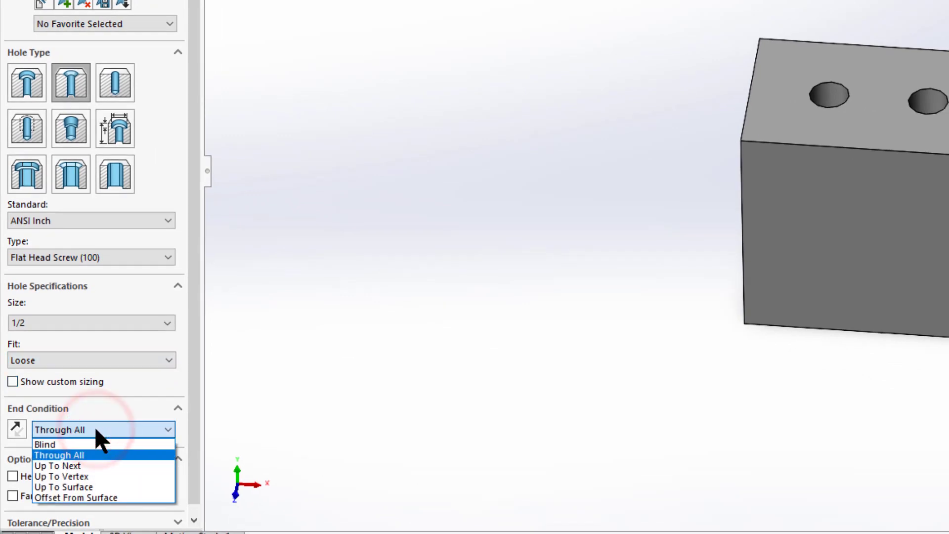
click(90, 444)
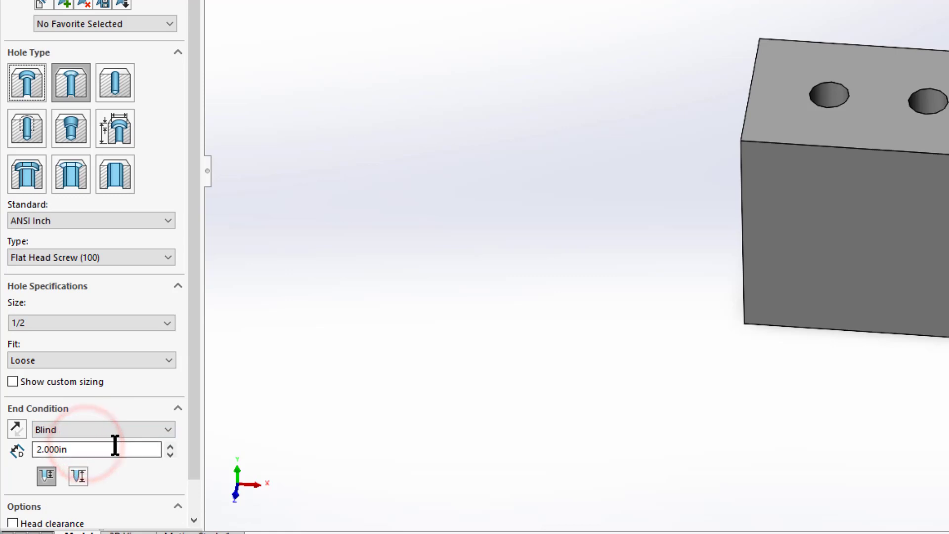
Show the custom sizing, check the countersunk hole's diameters, angles and depth, and hide the custom sizing again
drag(193, 426, 194, 467)
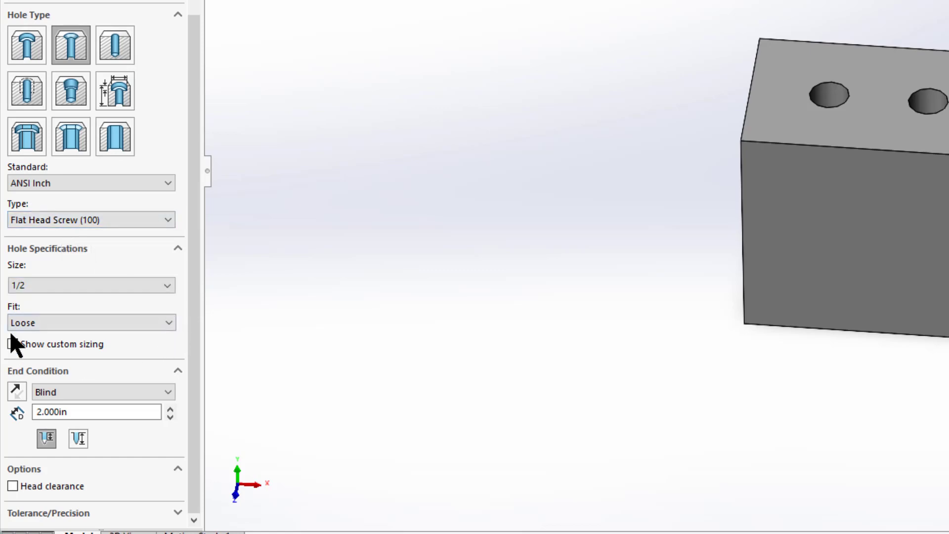
click(12, 344)
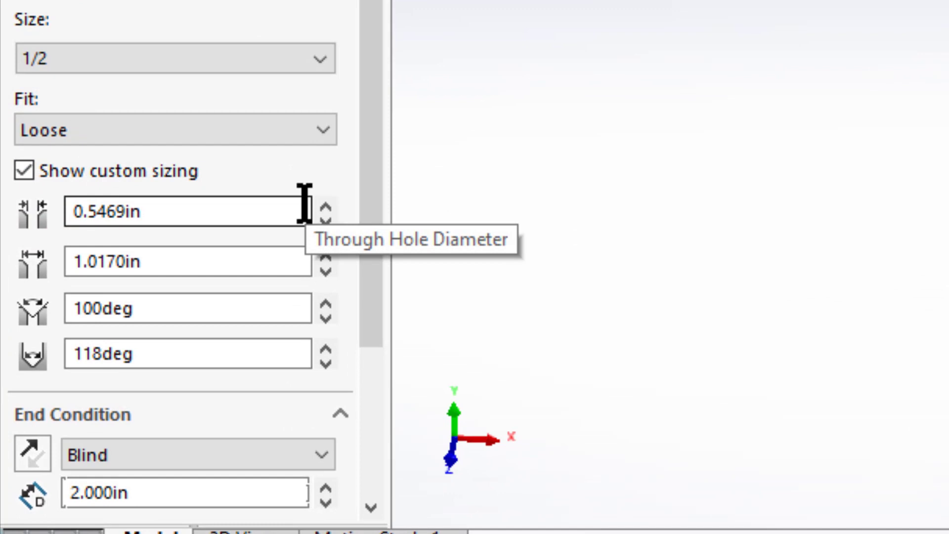
drag(373, 176, 356, 335)
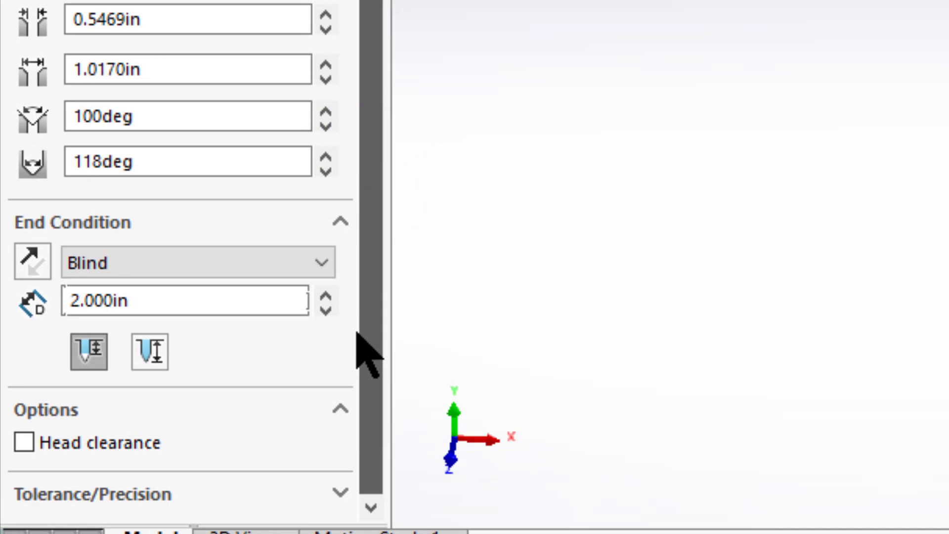
drag(357, 332, 349, 328)
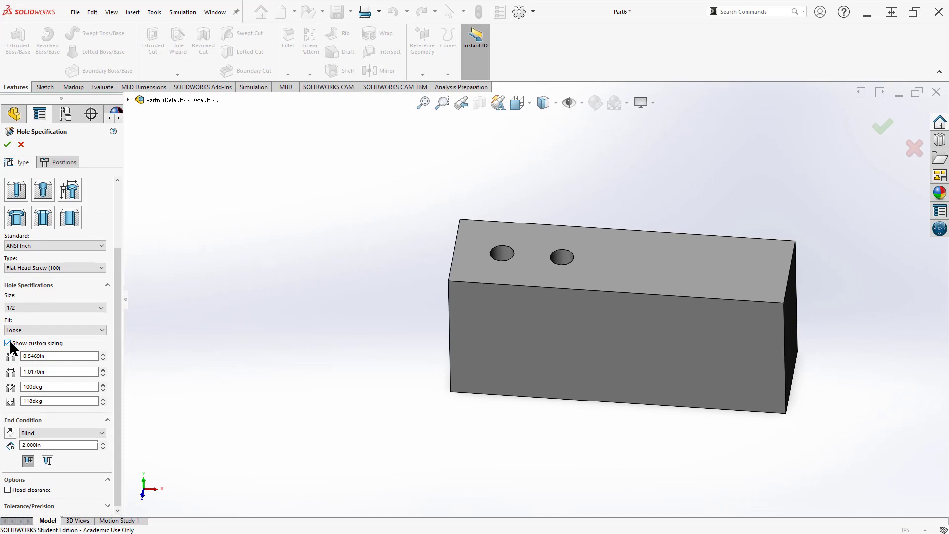
click(8, 343)
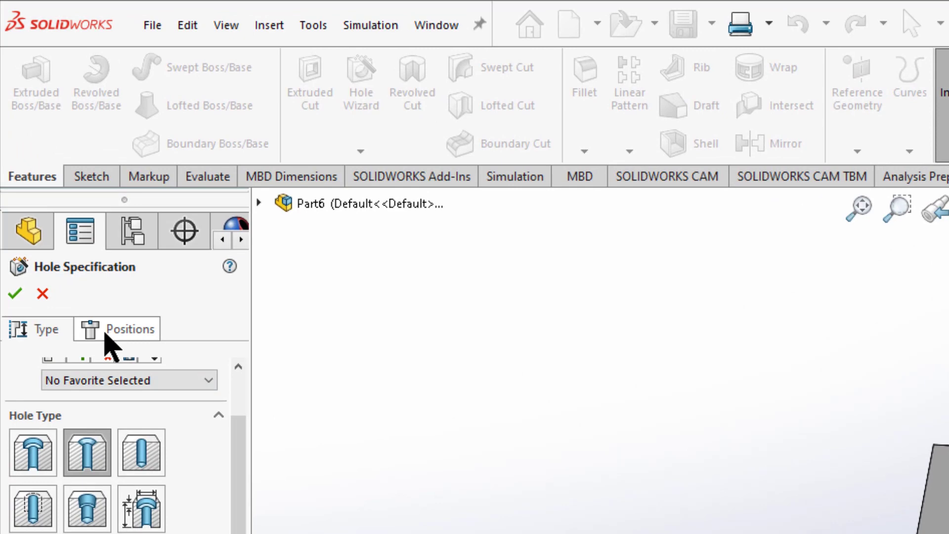
Position the countersunk hole at the origin on the block face with the two plain holes, accept it and inspect its profile
click(105, 336)
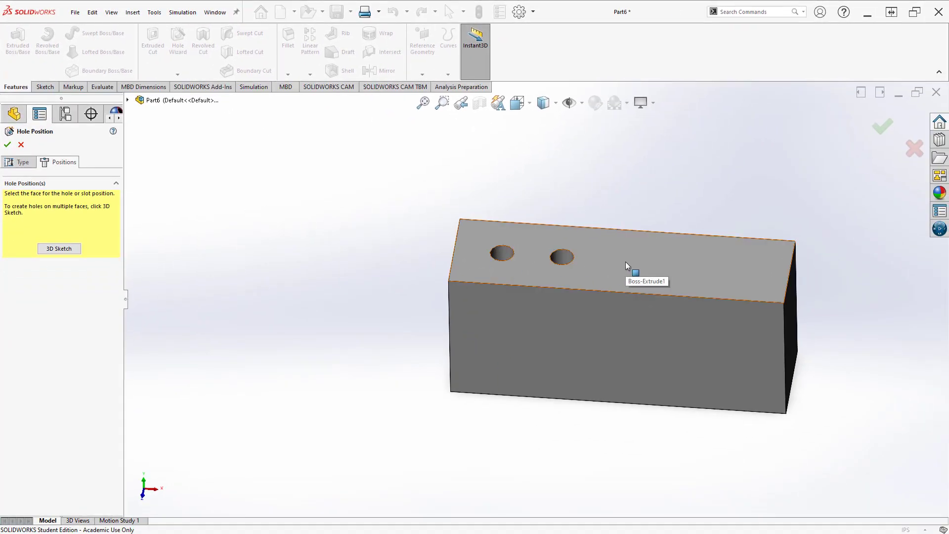
click(624, 263)
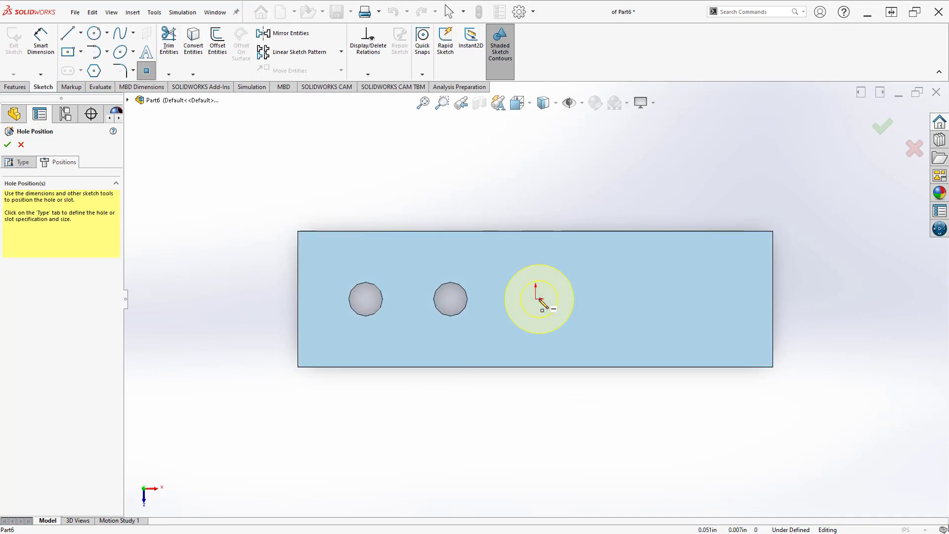
click(535, 299)
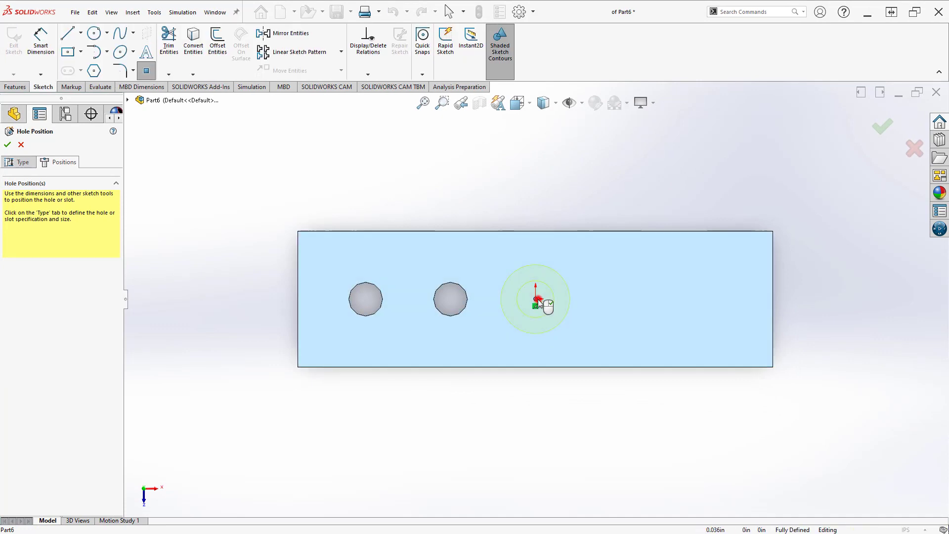
click(7, 144)
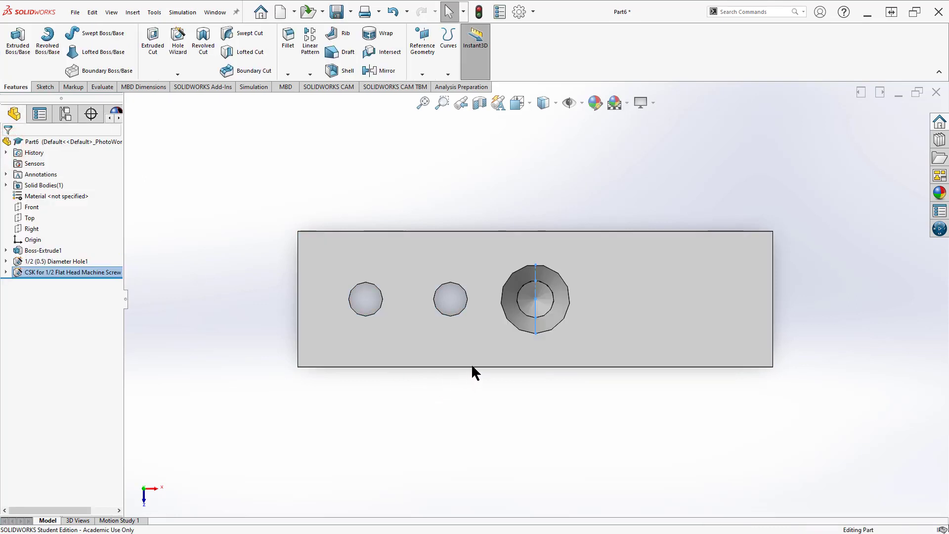
middle_drag(470, 372, 538, 244)
scroll(622, 246, down, 3)
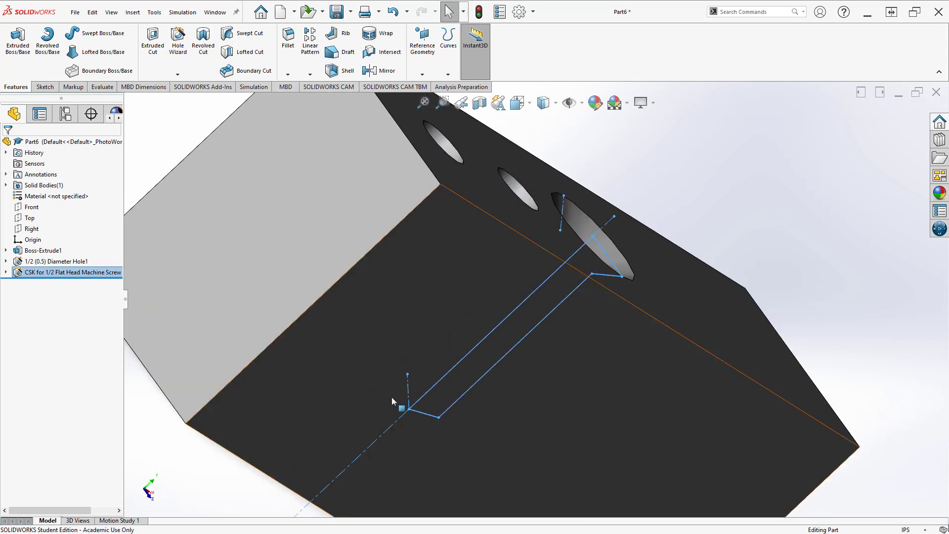
middle_drag(612, 330, 524, 368)
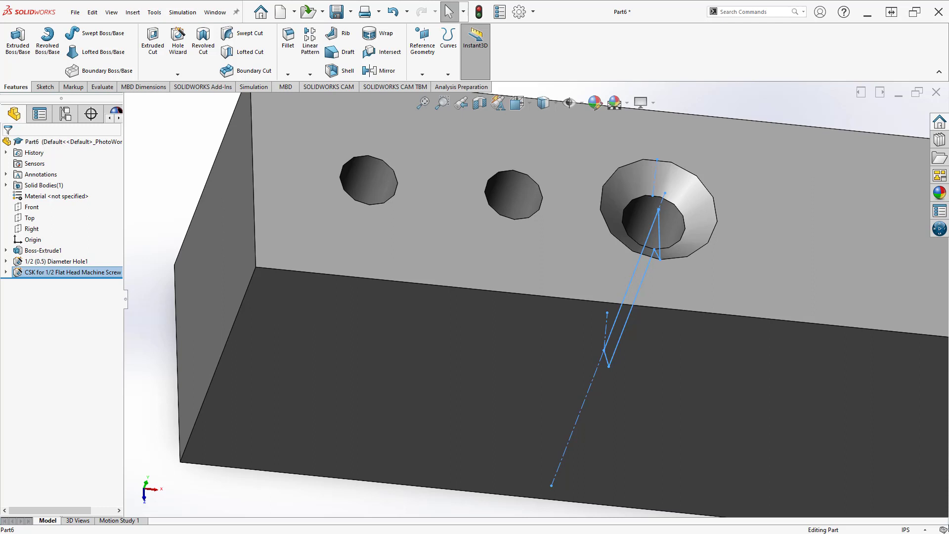
Switch to the Acrobat drawing, read the tapped hole's thread, drill diameter and depths, and return to SOLIDWORKS
key(alt+Tab)
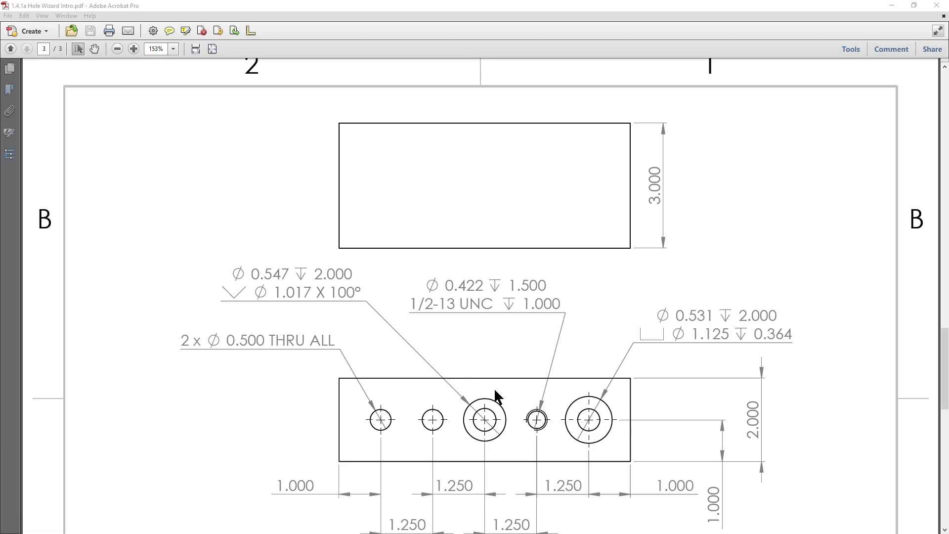
drag(410, 305, 459, 293)
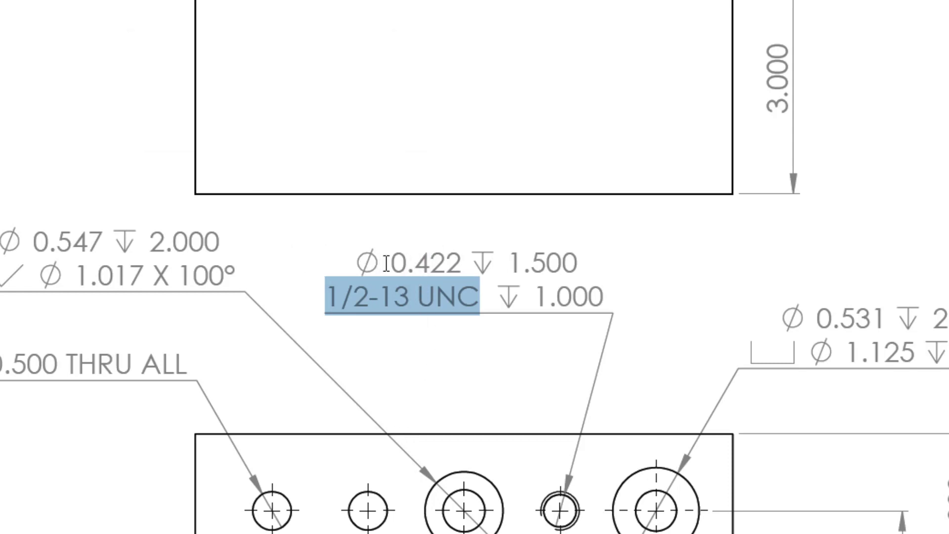
drag(394, 263, 571, 260)
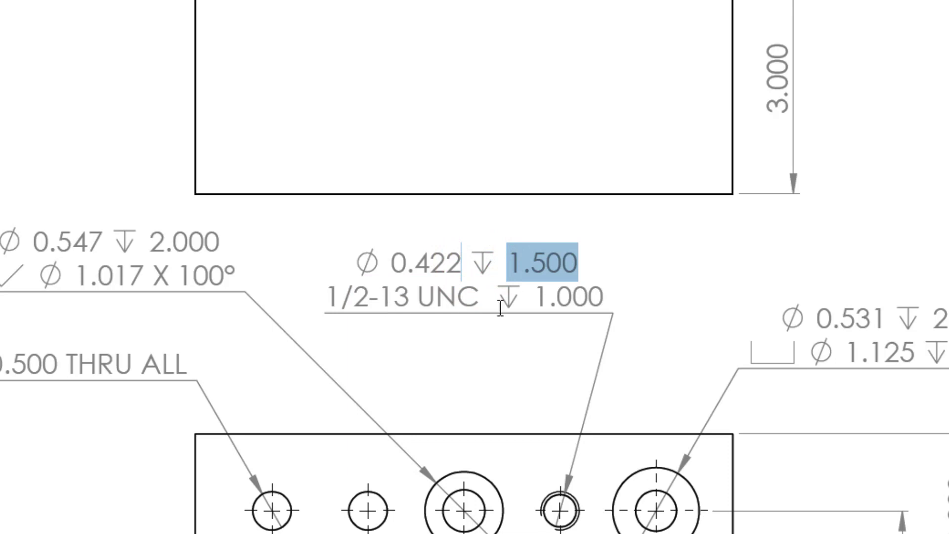
double_click(530, 296)
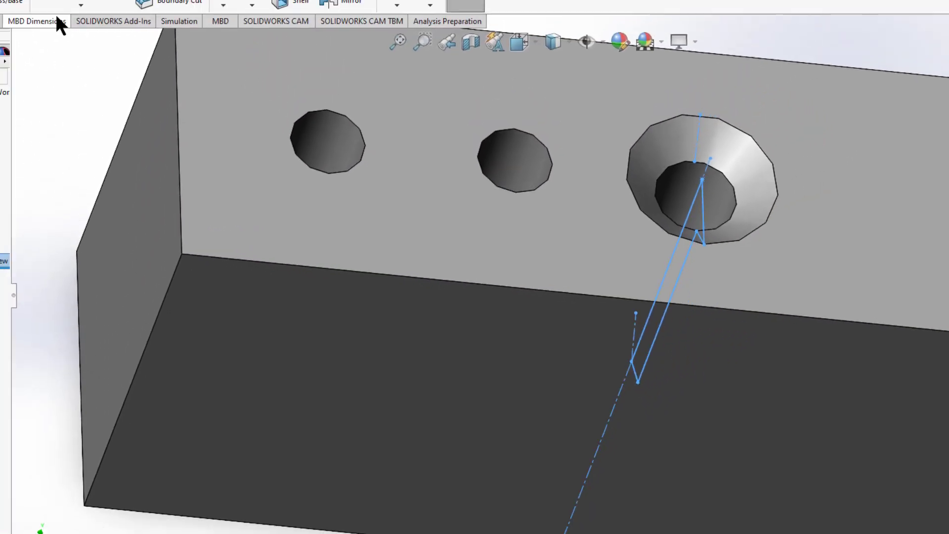
Start a new Hole Wizard hole as a Straight Tap, ANSI Inch Bottoming Tapped Hole, size 1/2-13
click(178, 39)
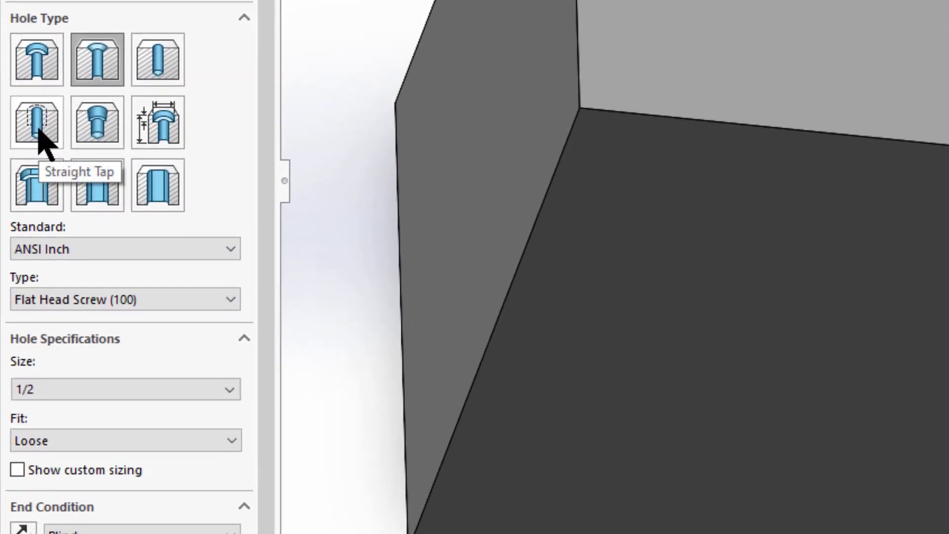
click(39, 130)
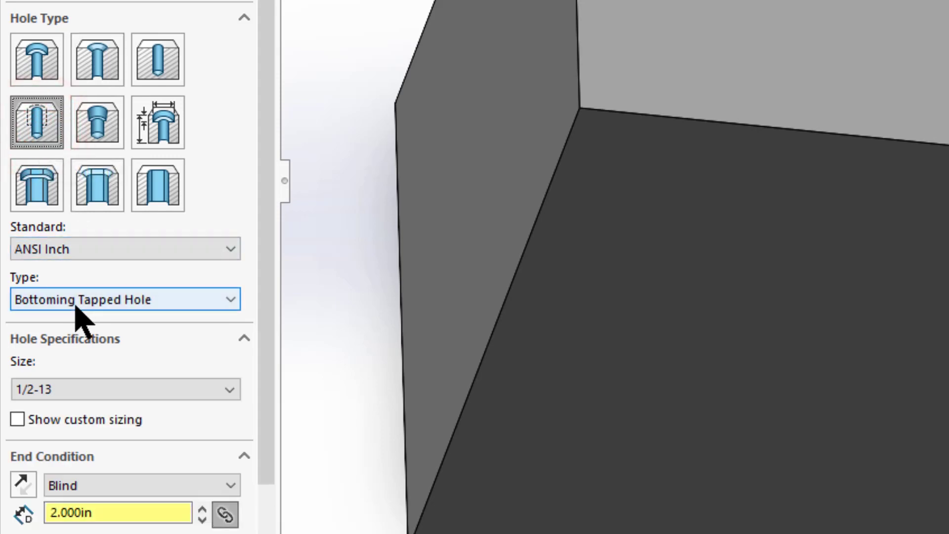
click(69, 389)
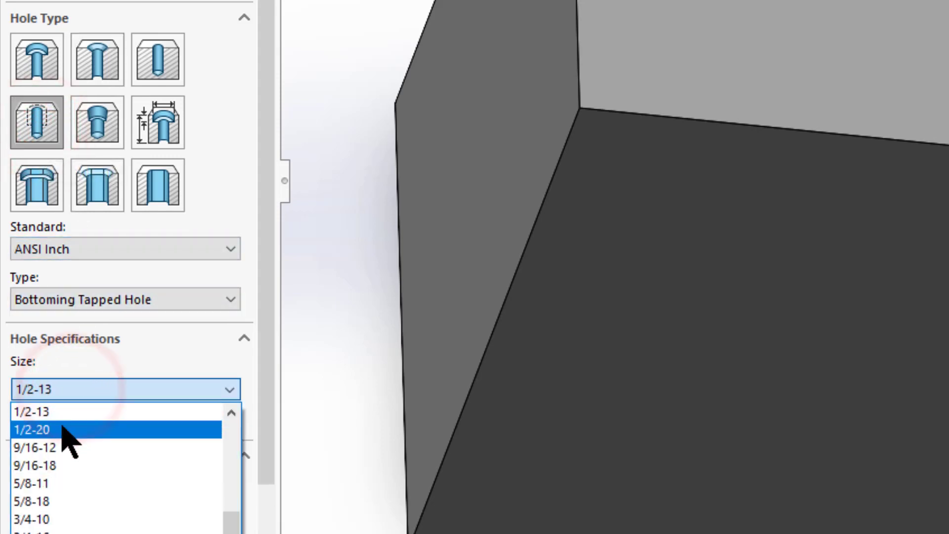
scroll(64, 433, up, 2)
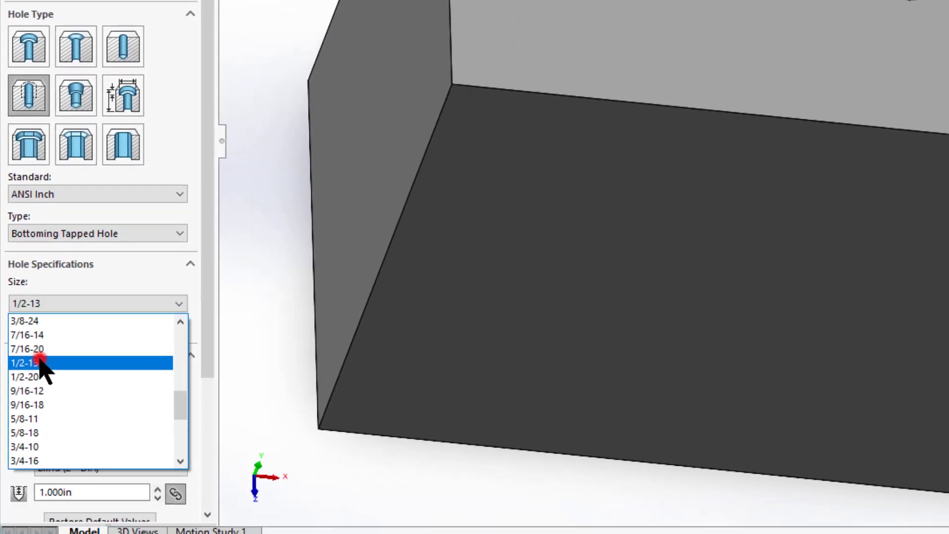
click(59, 463)
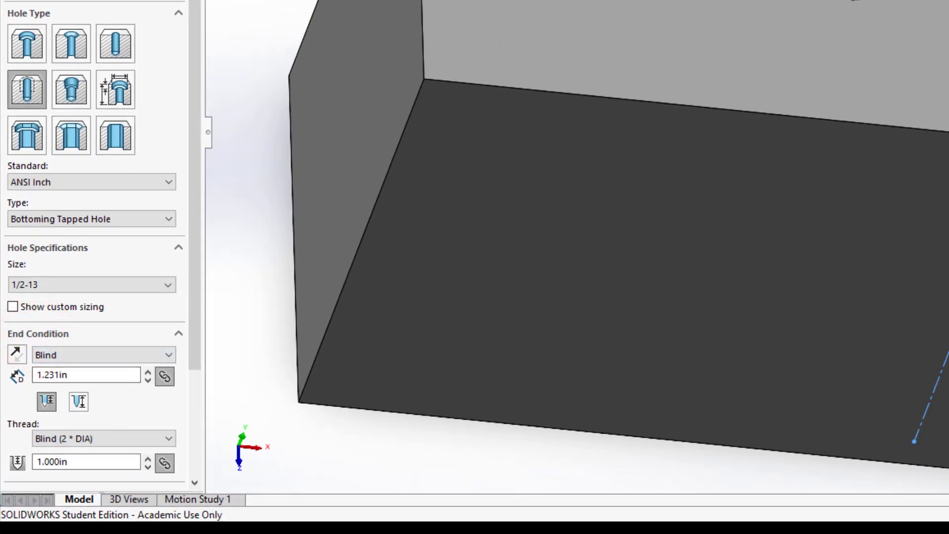
Set the tapped hole's blind depth to 1.500 in and keep the thread at Blind (2 * DIA)
double_click(83, 376)
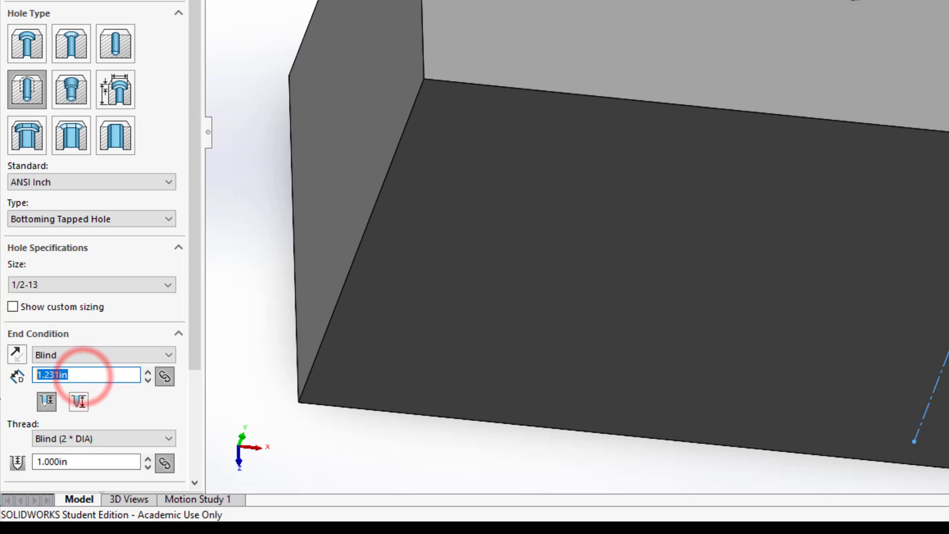
text(1.5)
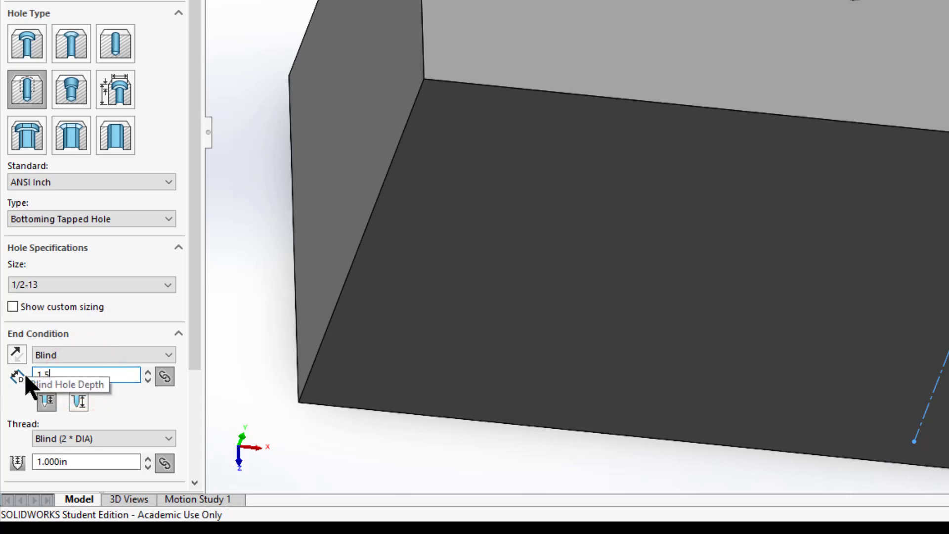
key(Return)
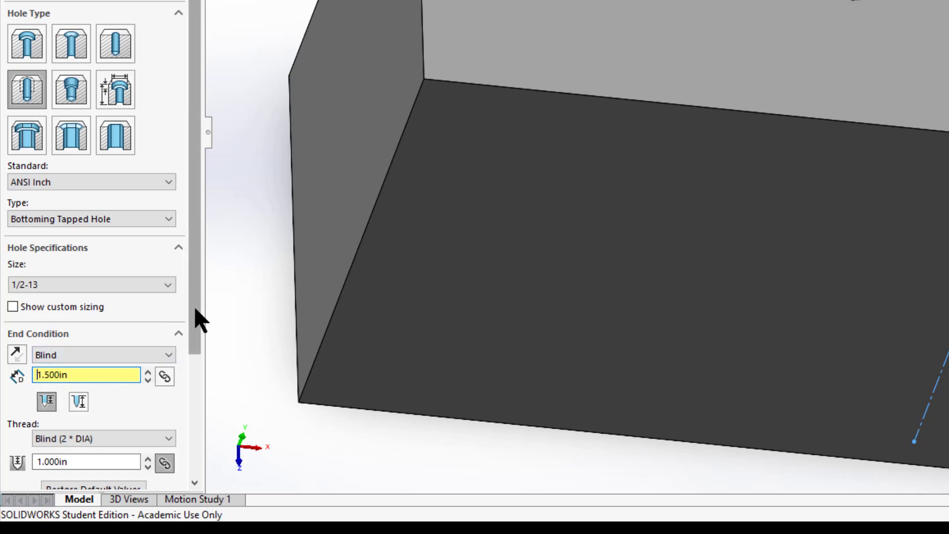
drag(195, 309, 185, 399)
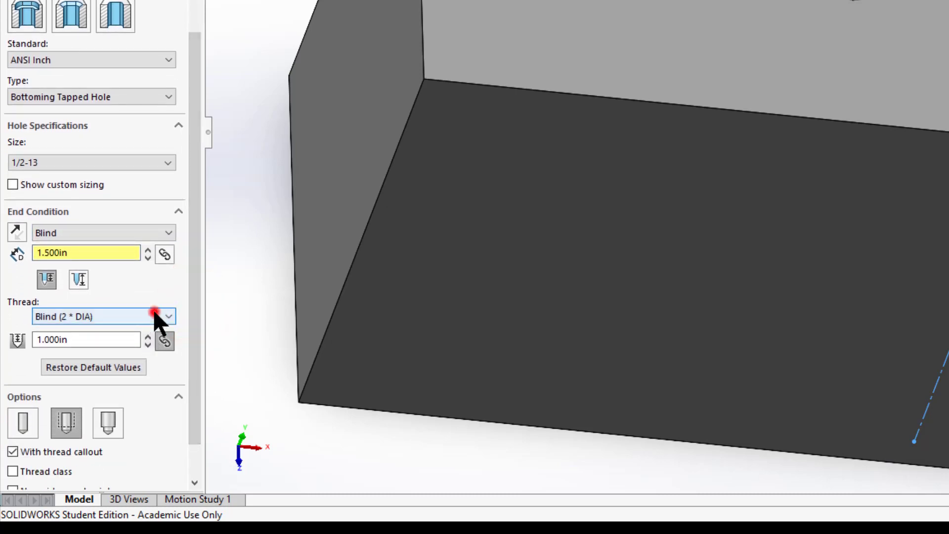
click(153, 315)
click(144, 329)
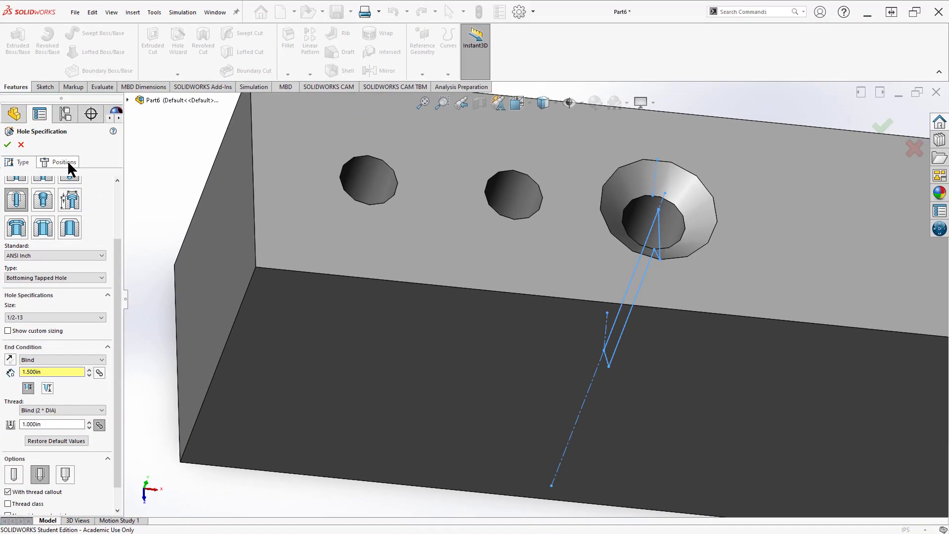
Place the tapped hole on the block's drilled face, beside the countersunk hole and level with its centre
click(77, 80)
scroll(702, 317, up, 1)
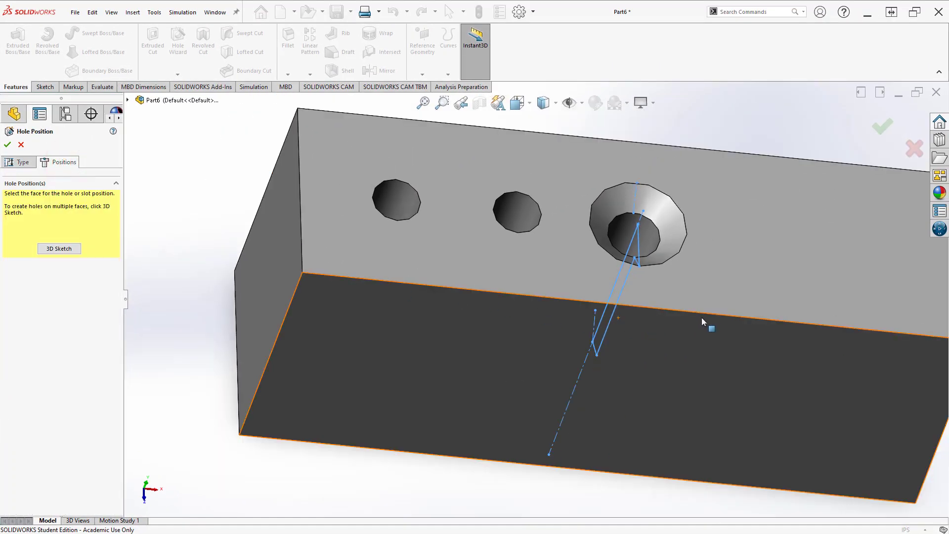
click(766, 249)
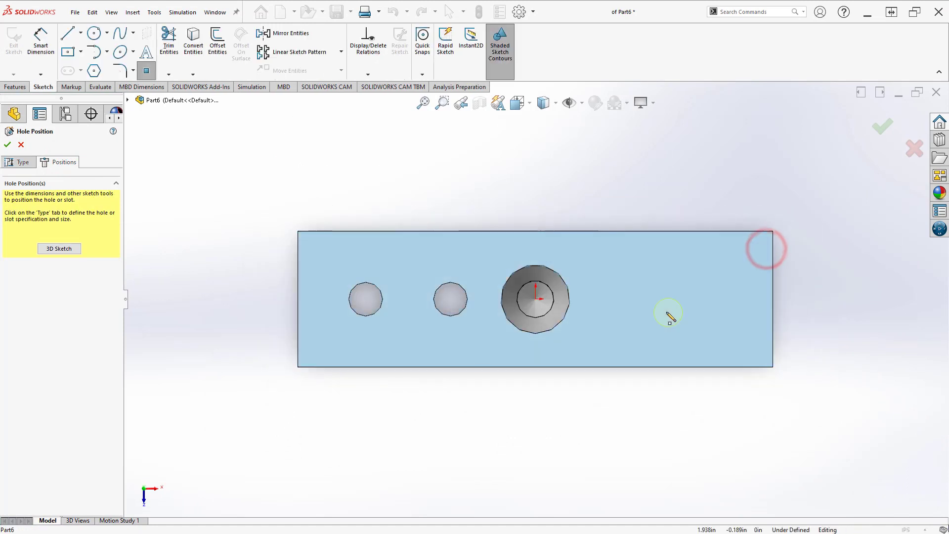
click(625, 299)
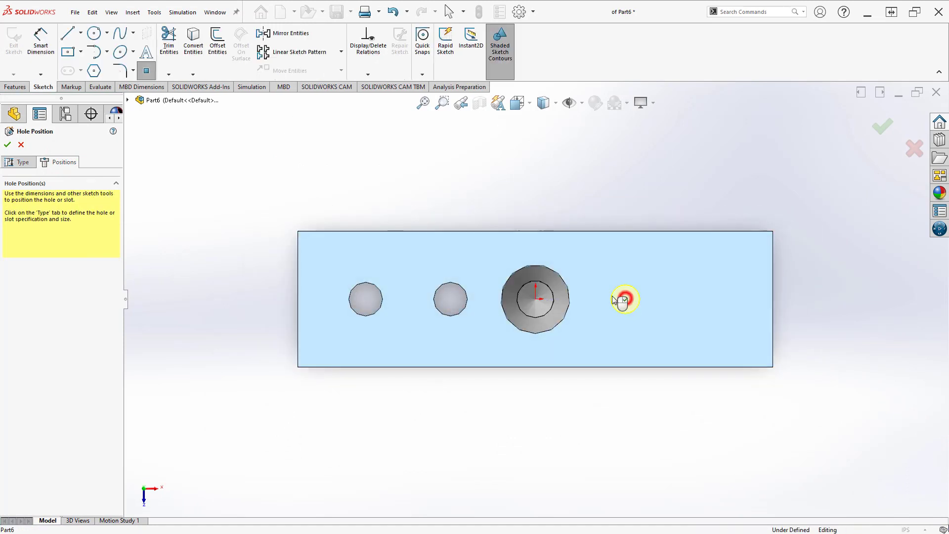
Draw a horizontal centerline about 1.326 in long from the origin to the tapped hole's centre point
click(80, 32)
click(76, 56)
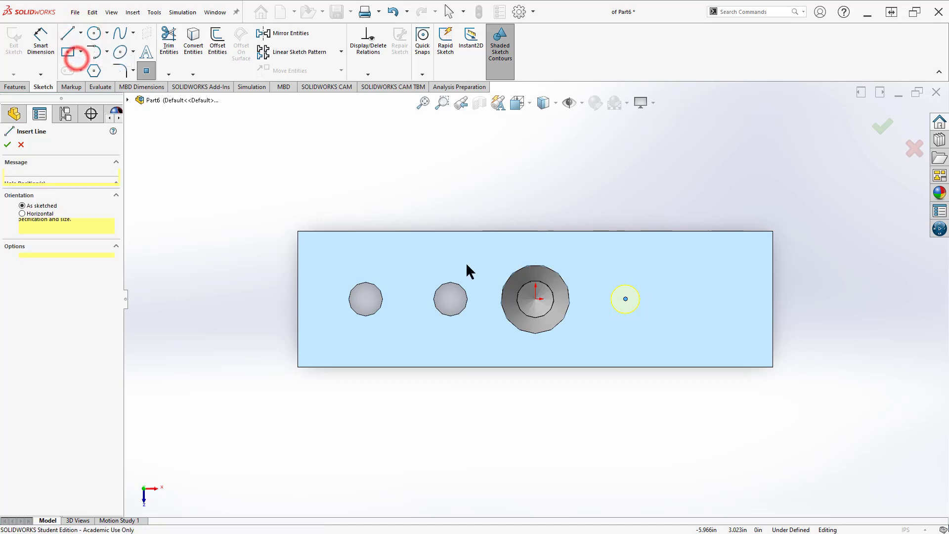
click(535, 298)
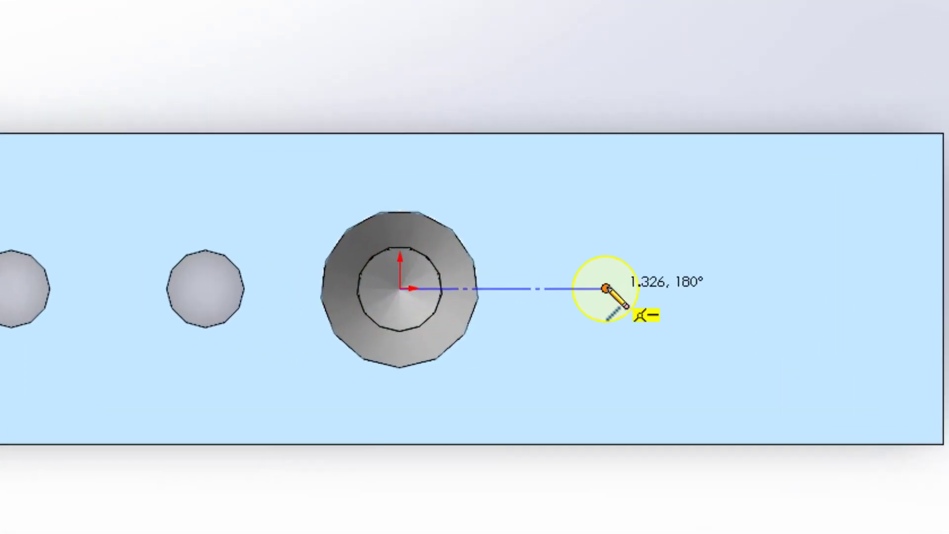
click(625, 299)
right_click(607, 288)
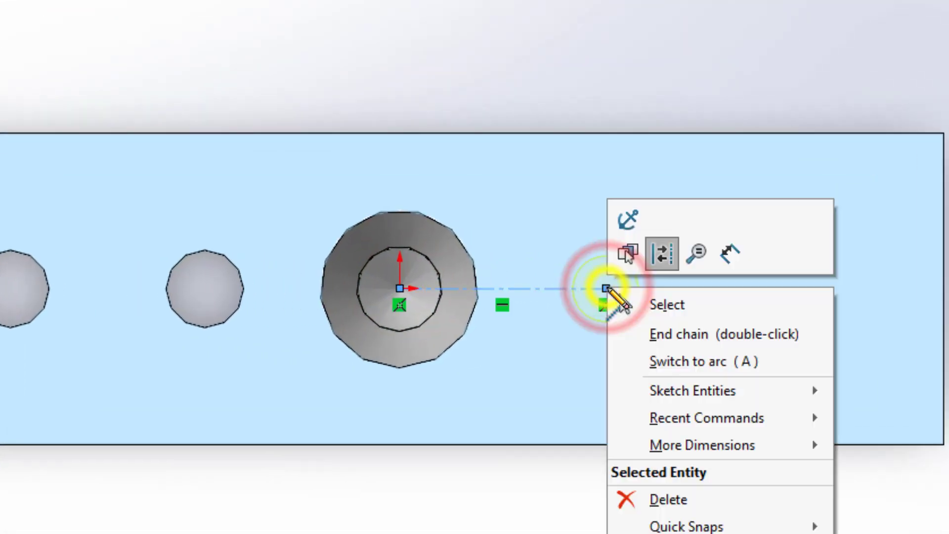
click(630, 303)
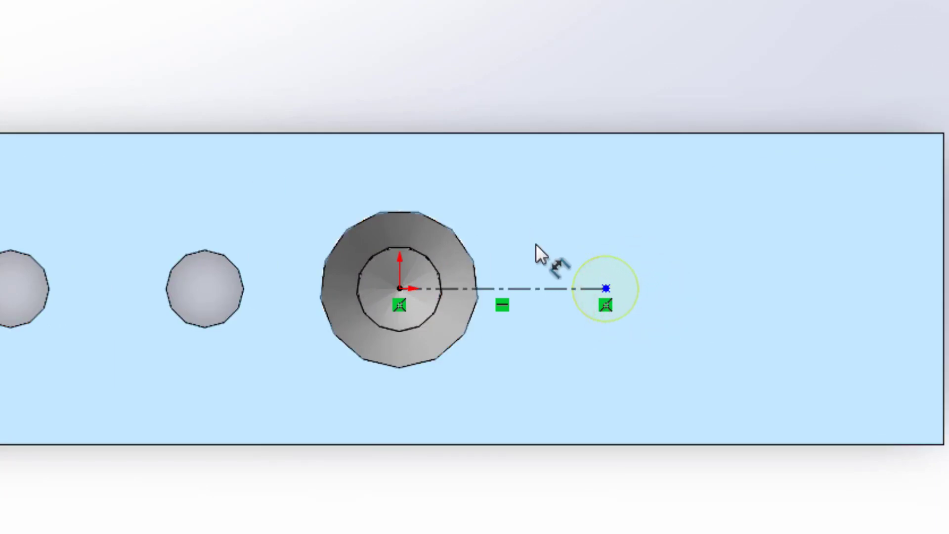
Dimension the centerline between the countersunk and tapped holes to 1.25 in
click(523, 288)
click(479, 65)
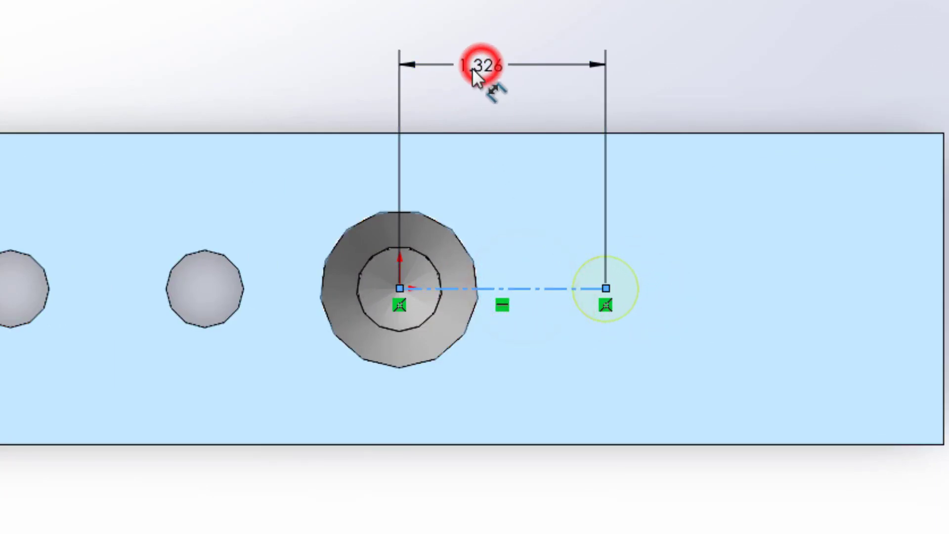
text(1.25)
key(Return)
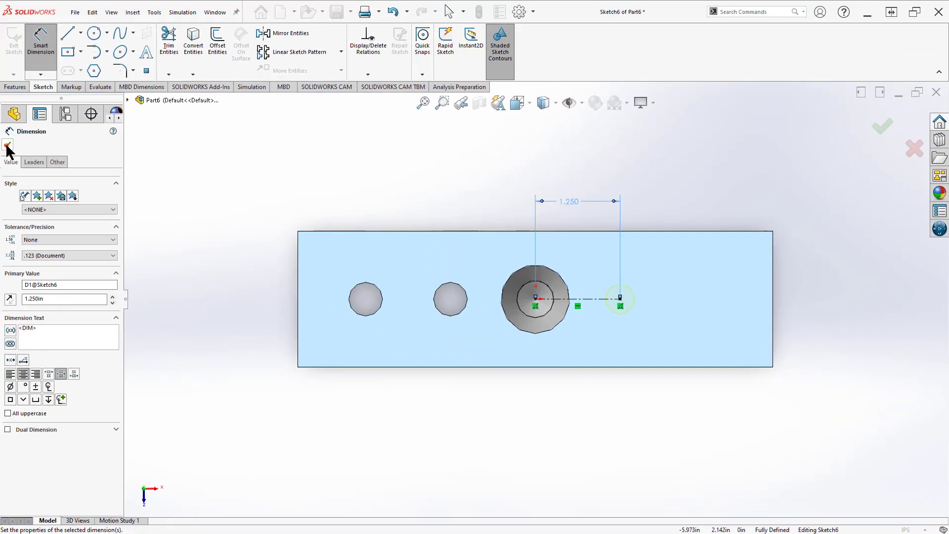
Accept the tapped hole's position, finish the feature and examine its thread in the block
click(8, 145)
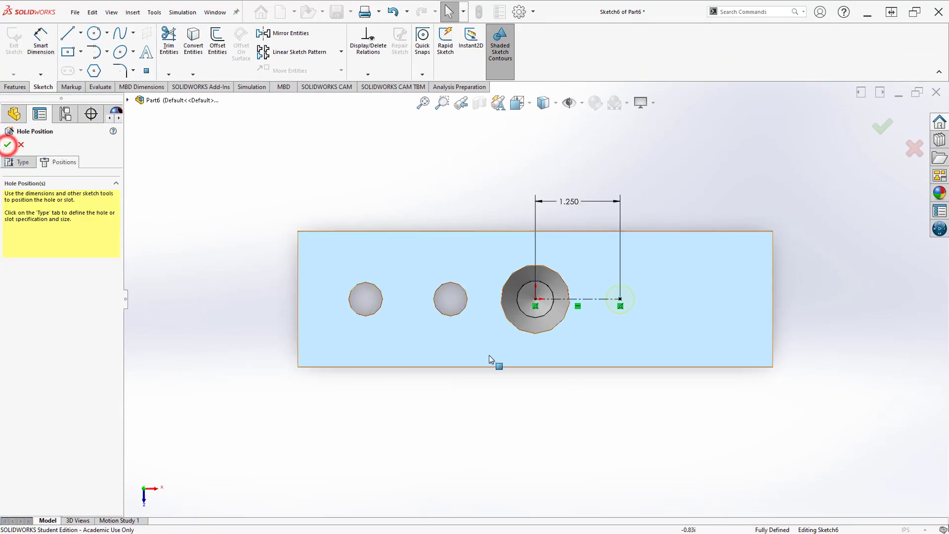
click(7, 145)
middle_drag(514, 355, 667, 234)
scroll(622, 260, down, 6)
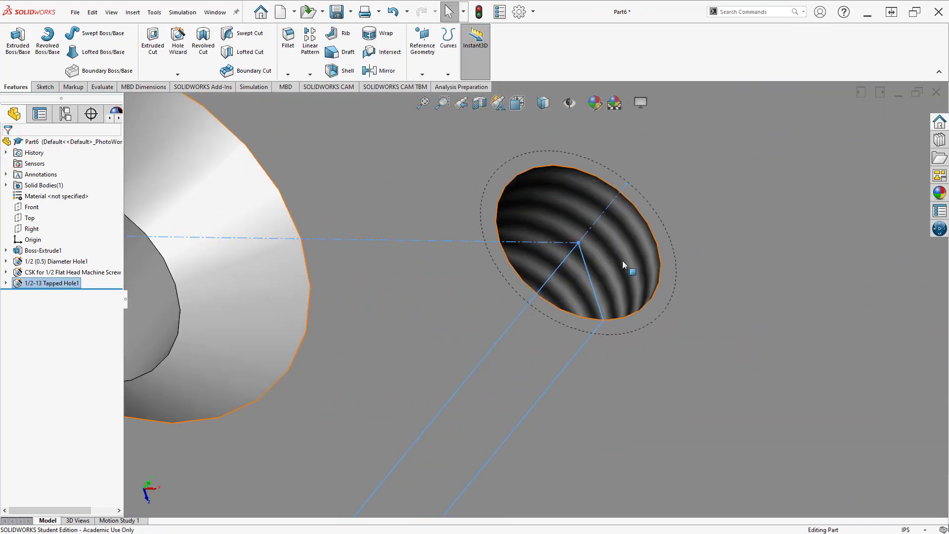
scroll(576, 285, up, 5)
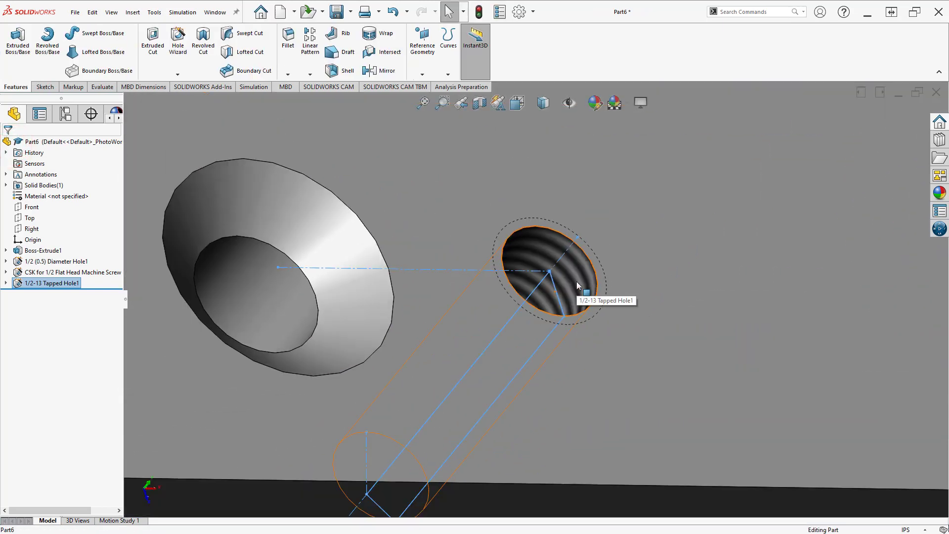
middle_drag(576, 281, 566, 325)
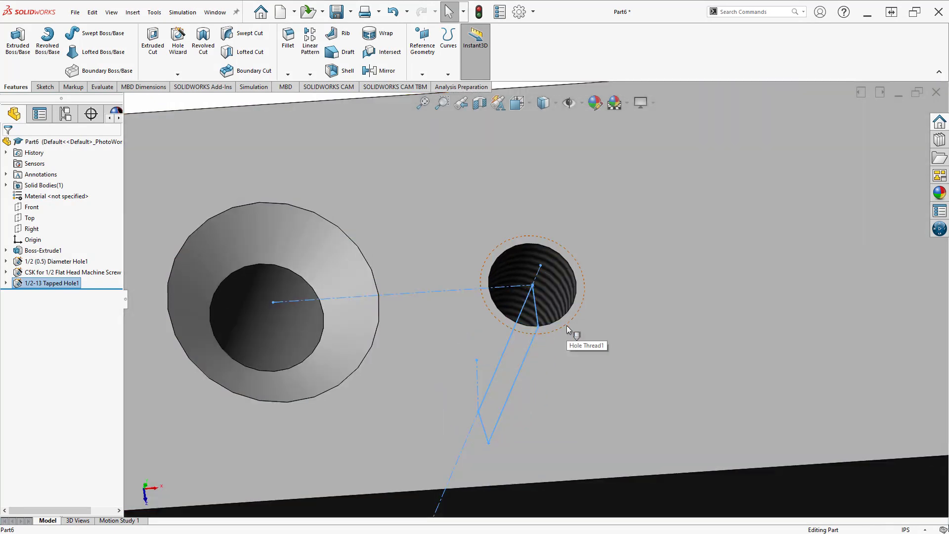
scroll(566, 326, up, 6)
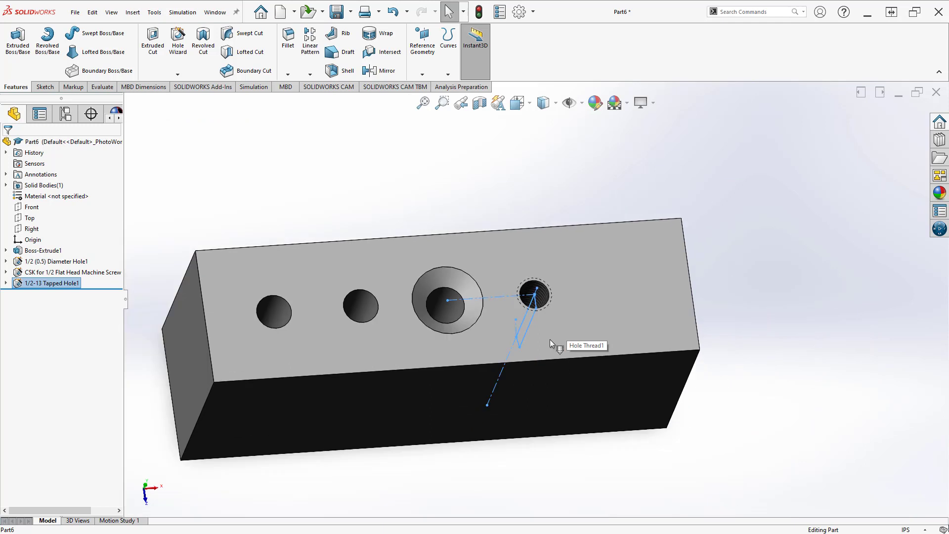
mouse_move(527, 345)
middle_down()
mouse_move(511, 364)
mouse_move(521, 381)
mouse_move(525, 360)
middle_up()
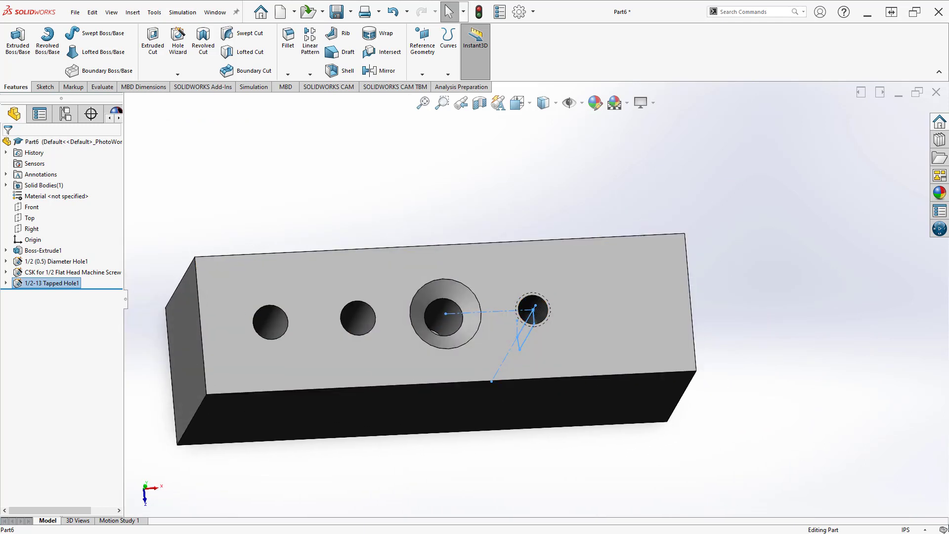
Switch to the Acrobat drawing, read the counterbored hole's diameters and depths, and return to SOLIDWORKS
key(alt+Tab)
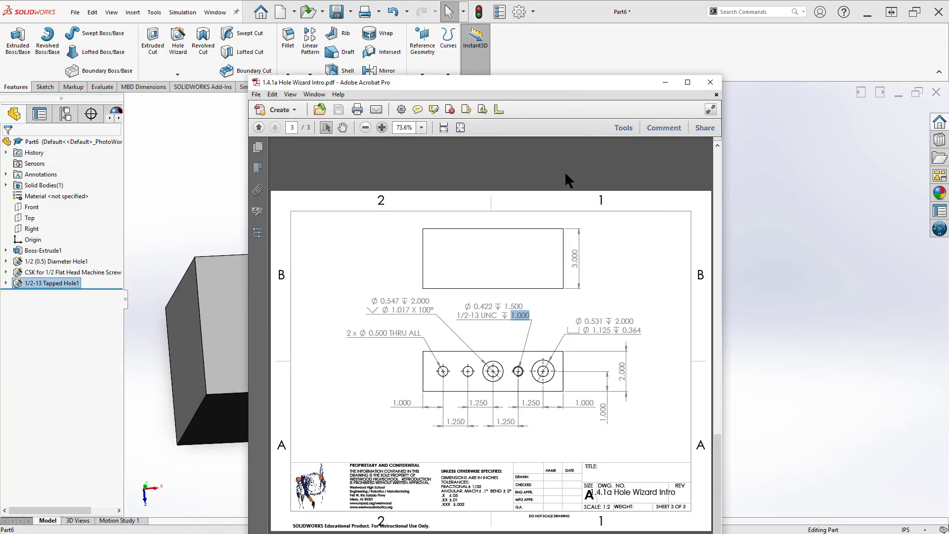
click(687, 82)
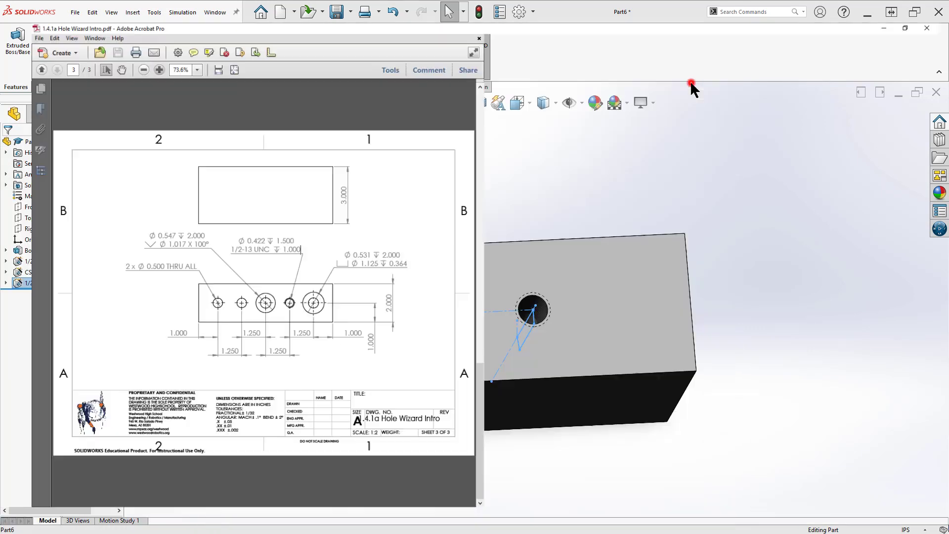
scroll(776, 353, down, 2)
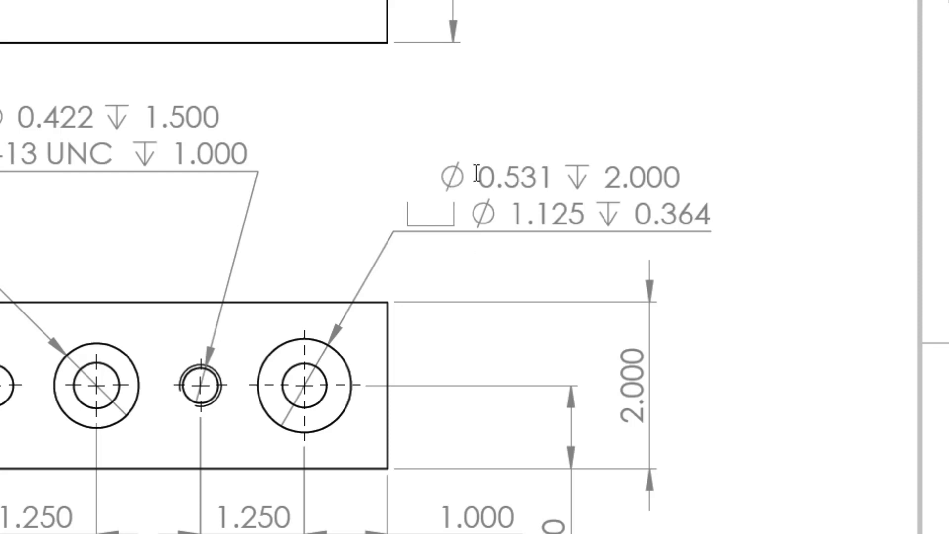
drag(478, 176, 670, 161)
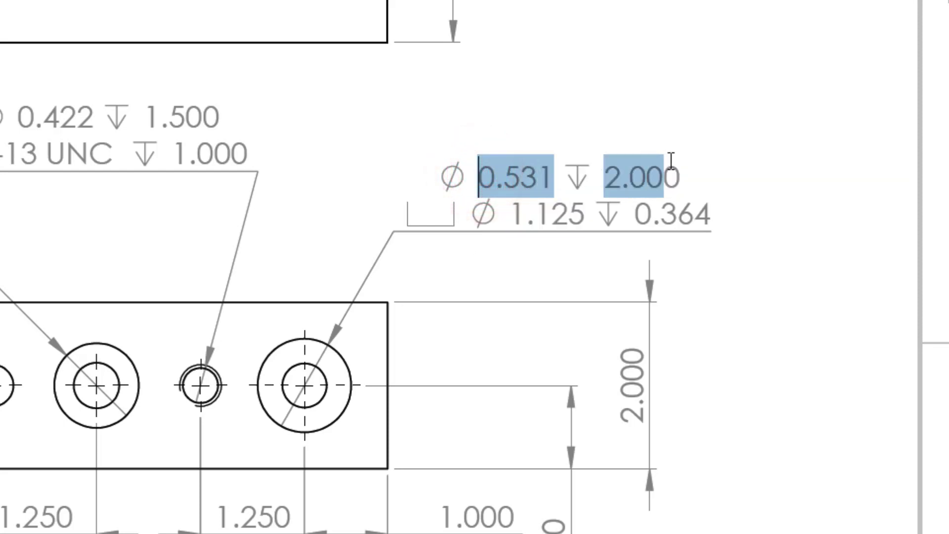
click(515, 214)
drag(514, 214, 666, 216)
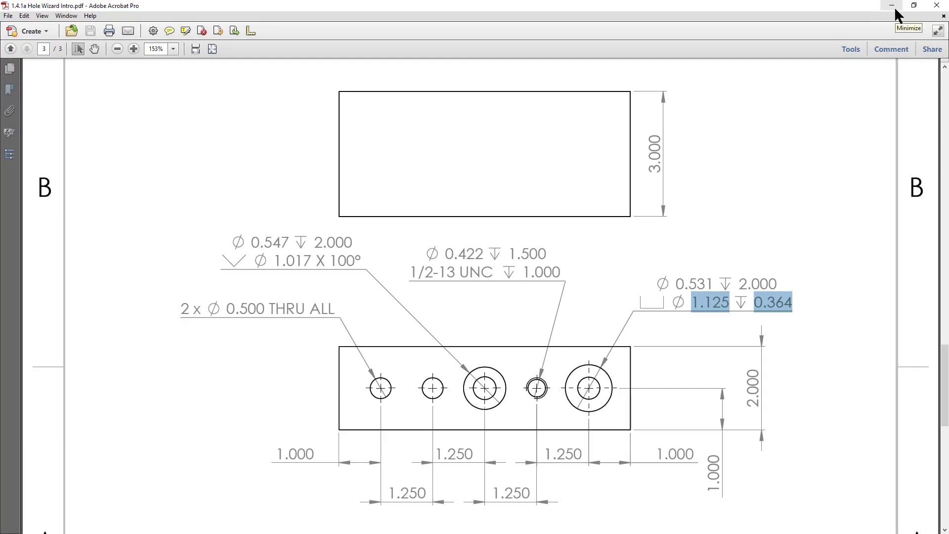
click(894, 8)
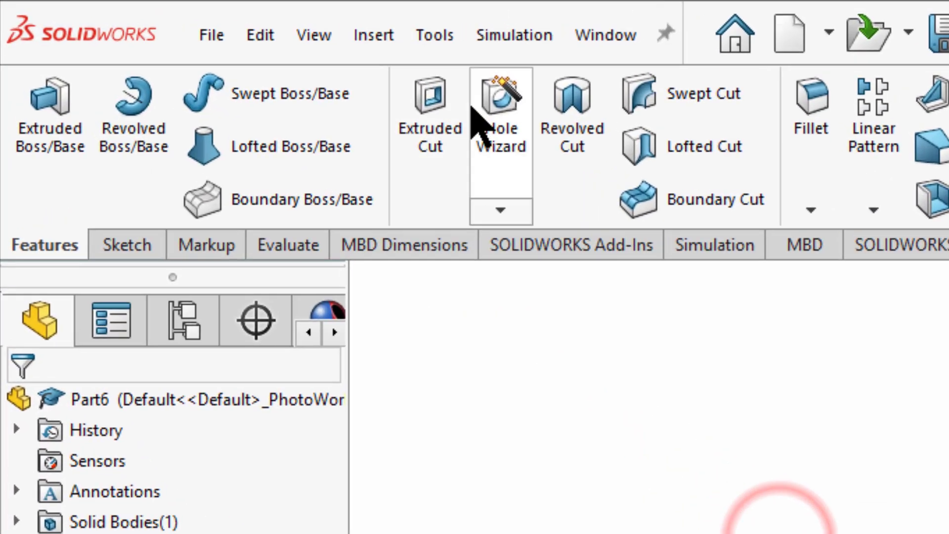
Start a Hole Wizard counterbore in ANSI Inch for a Hex Bolt, size 1/2
click(178, 40)
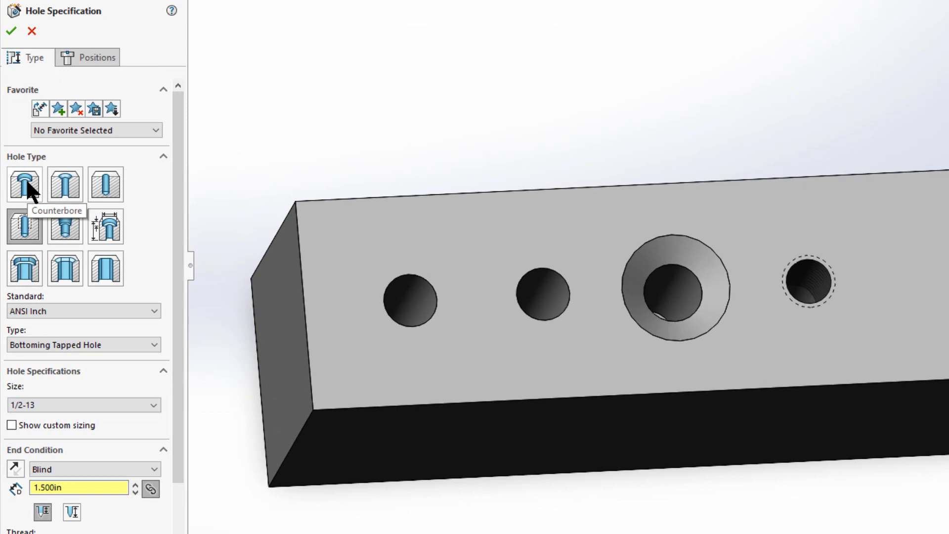
click(25, 183)
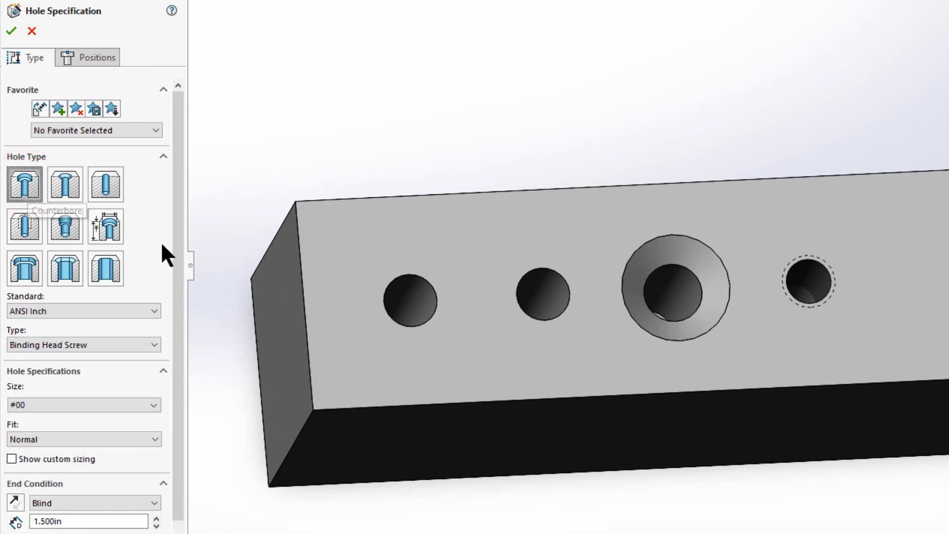
drag(178, 263, 184, 318)
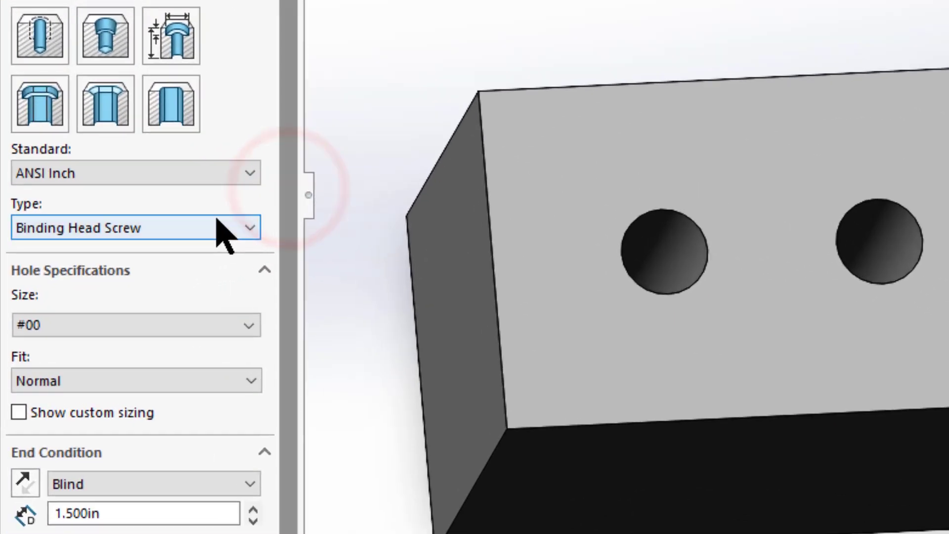
click(133, 289)
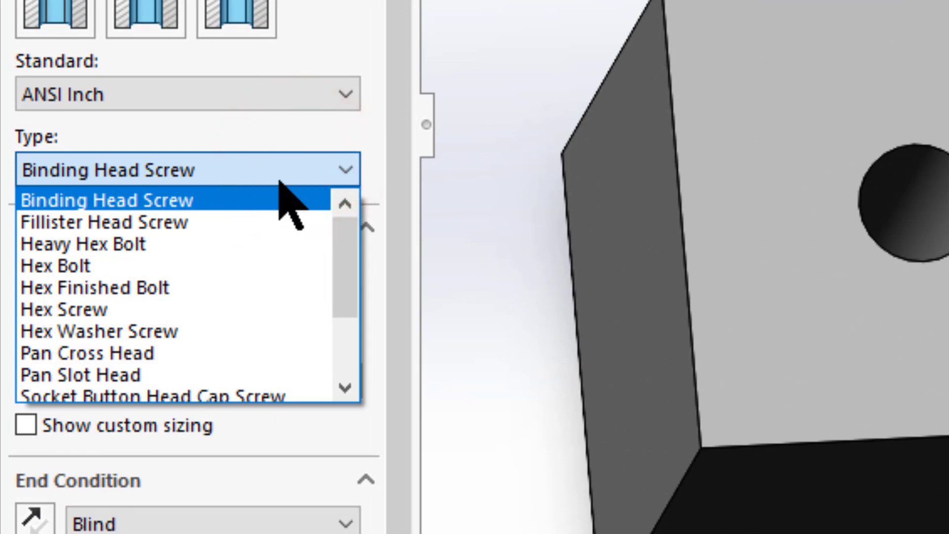
click(203, 266)
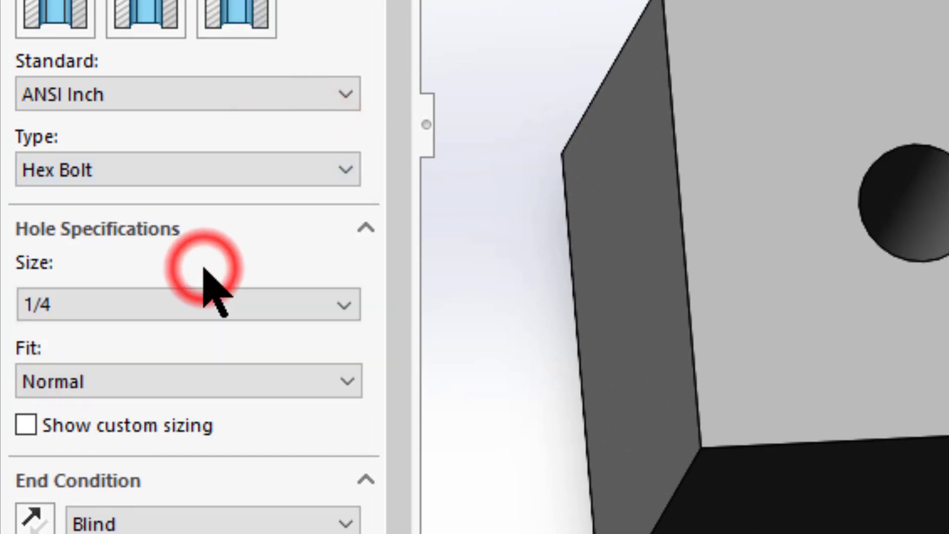
click(184, 306)
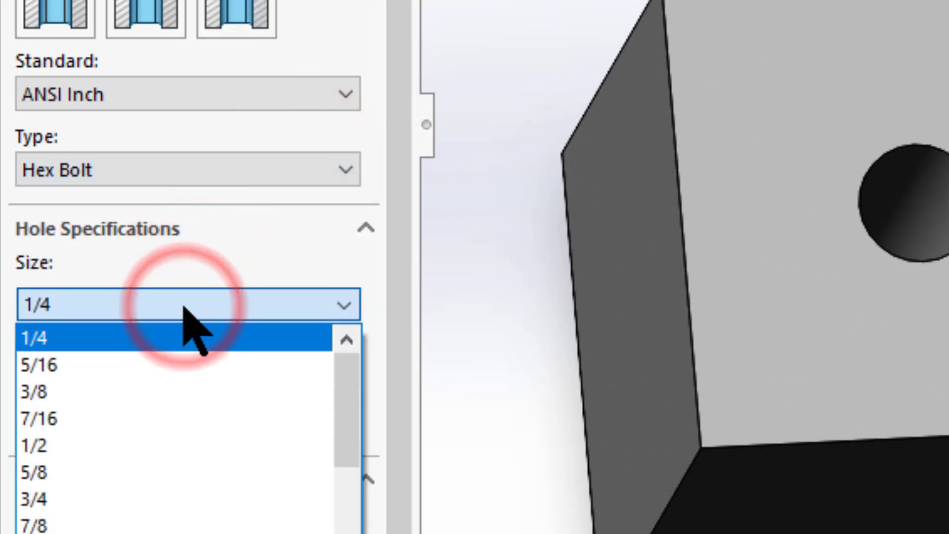
click(146, 455)
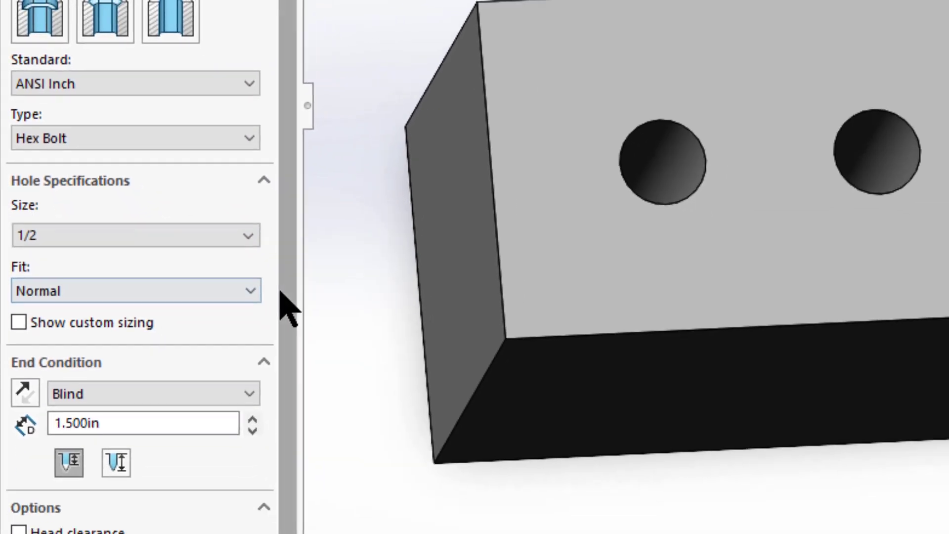
Check the counterbored hole's depth in the Acrobat drawing, return to SOLIDWORKS and set the blind depth to 2 in
drag(389, 382, 389, 382)
drag(270, 291, 281, 339)
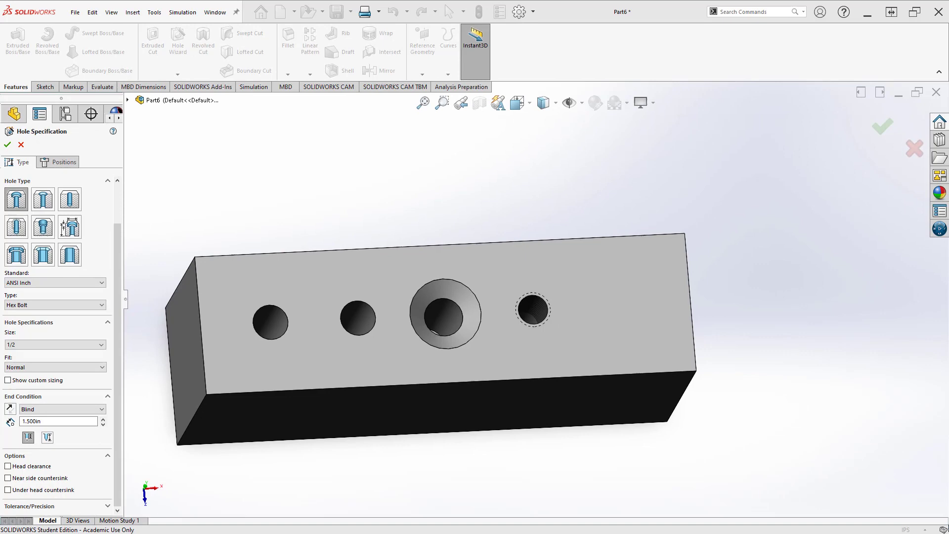
key(alt+Tab)
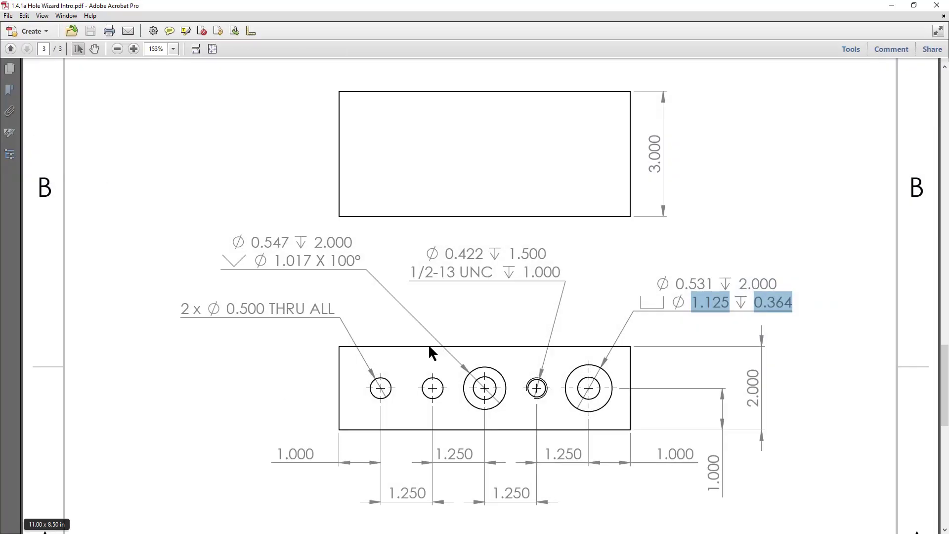
drag(738, 282, 776, 283)
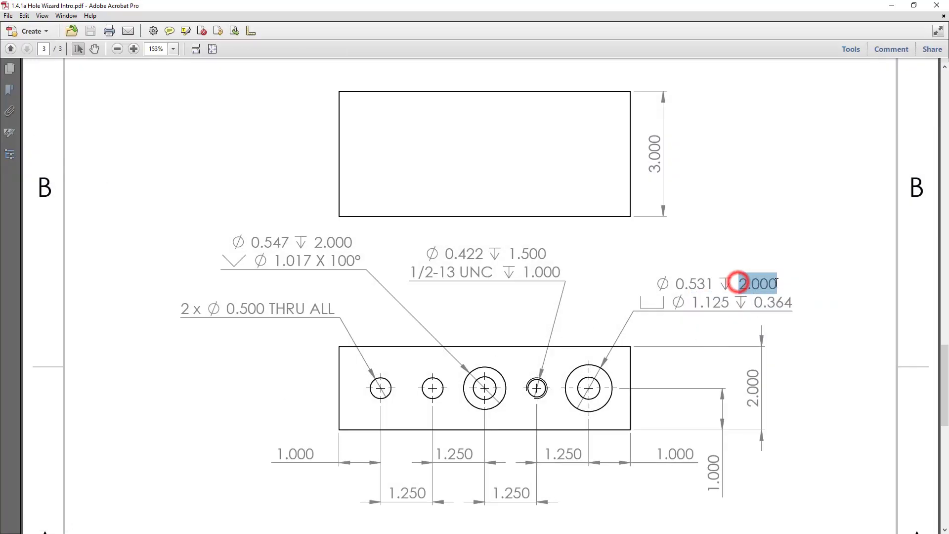
click(897, 6)
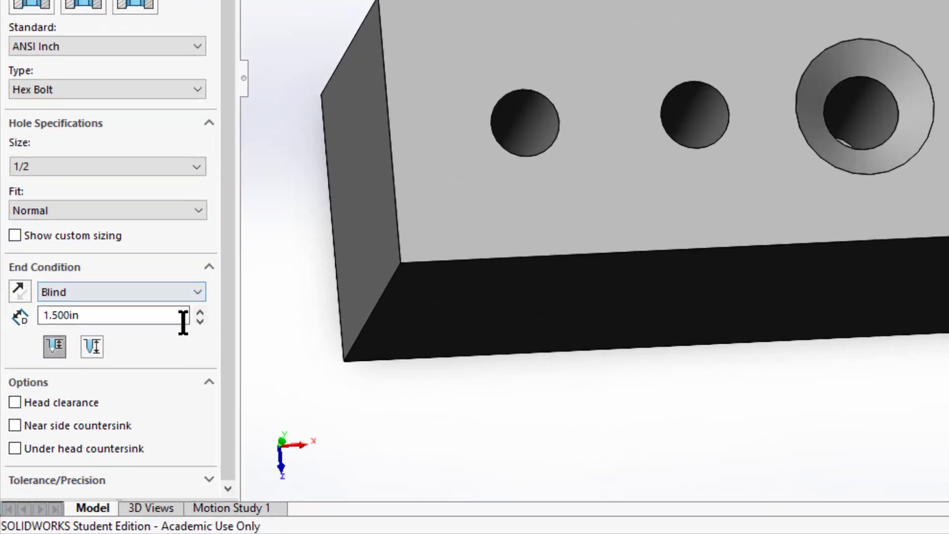
click(156, 321)
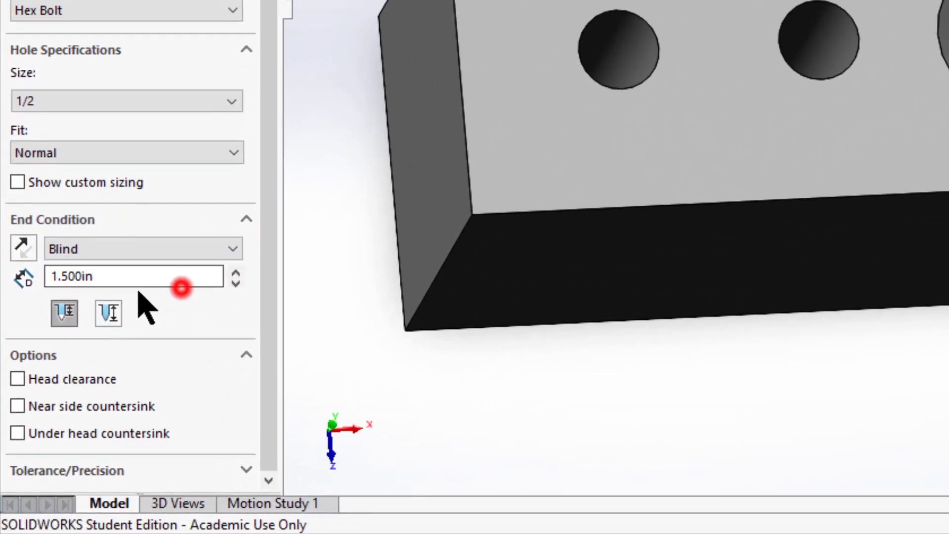
double_click(53, 312)
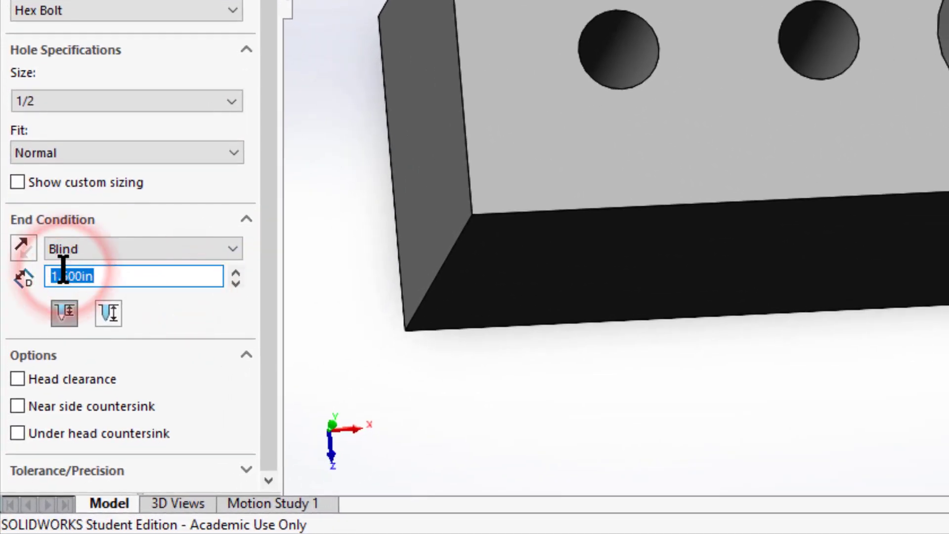
text(2)
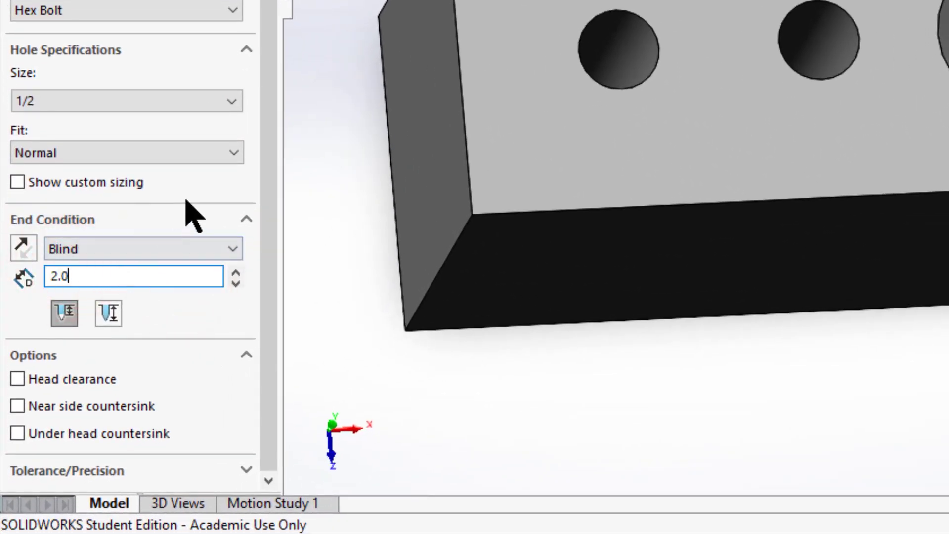
click(272, 235)
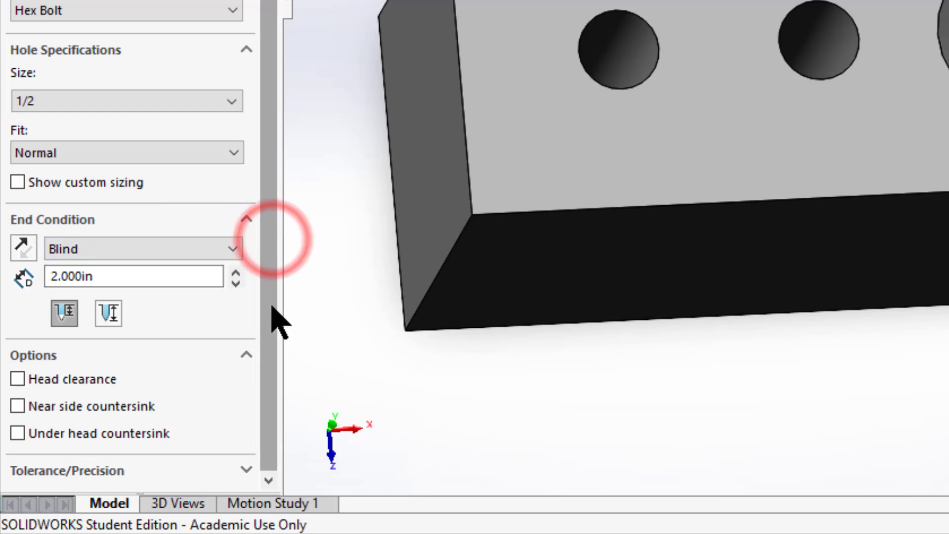
Show the custom sizing and check the counterbore's diameter, its depth and the drill-point angle
click(17, 183)
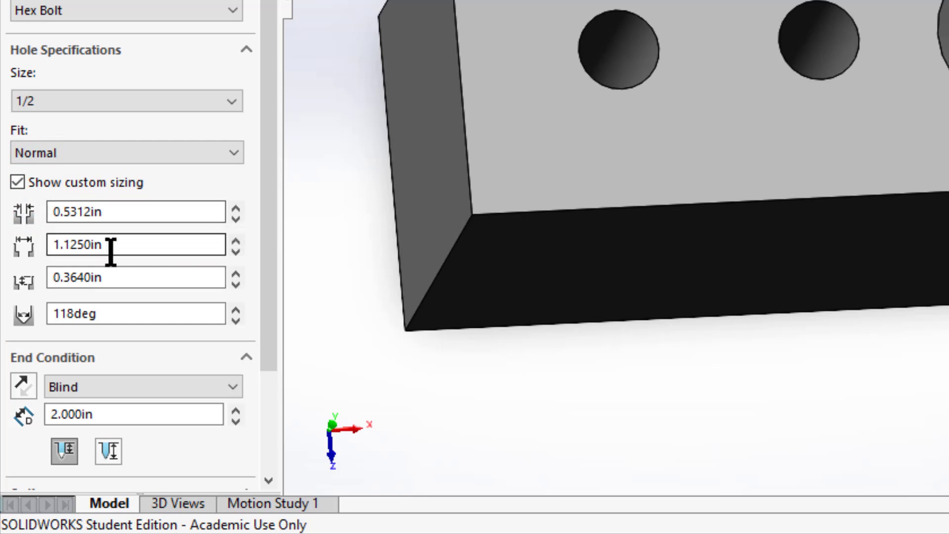
double_click(111, 247)
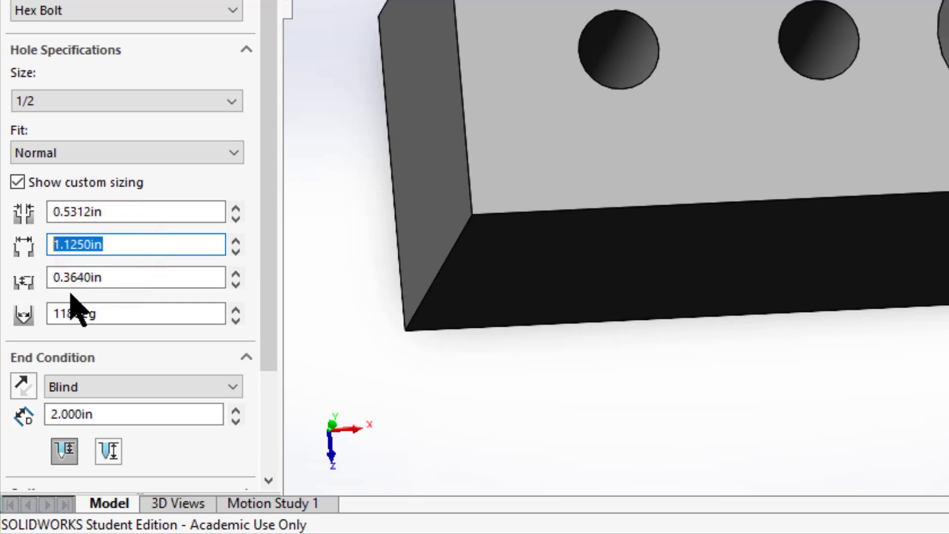
double_click(110, 282)
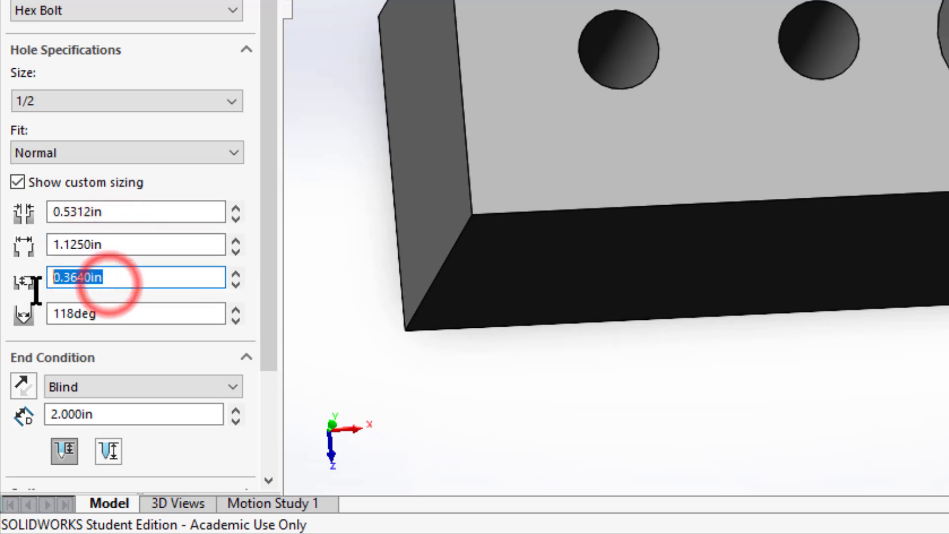
double_click(102, 313)
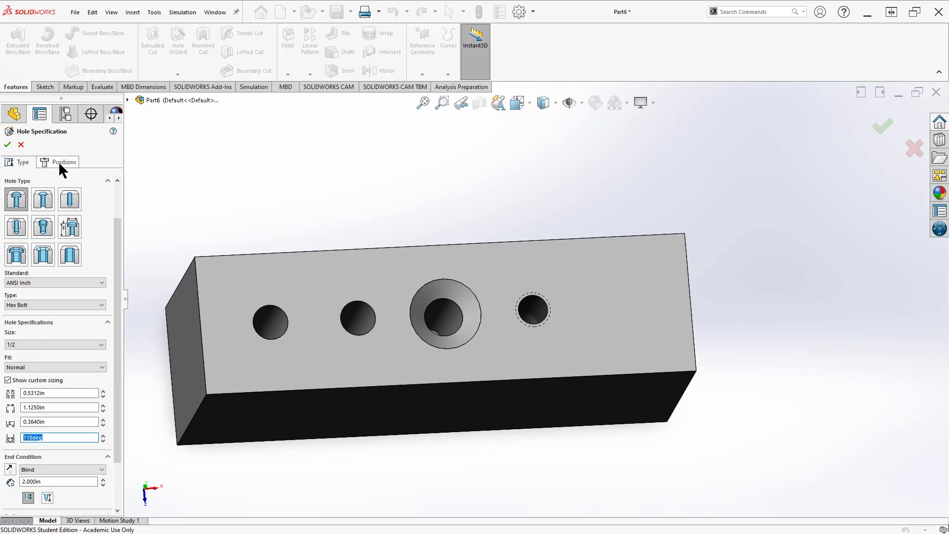
Place the counterbored hole on the block's top face, level with the origin and about 2.564 in from it, beyond the tapped hole
click(59, 164)
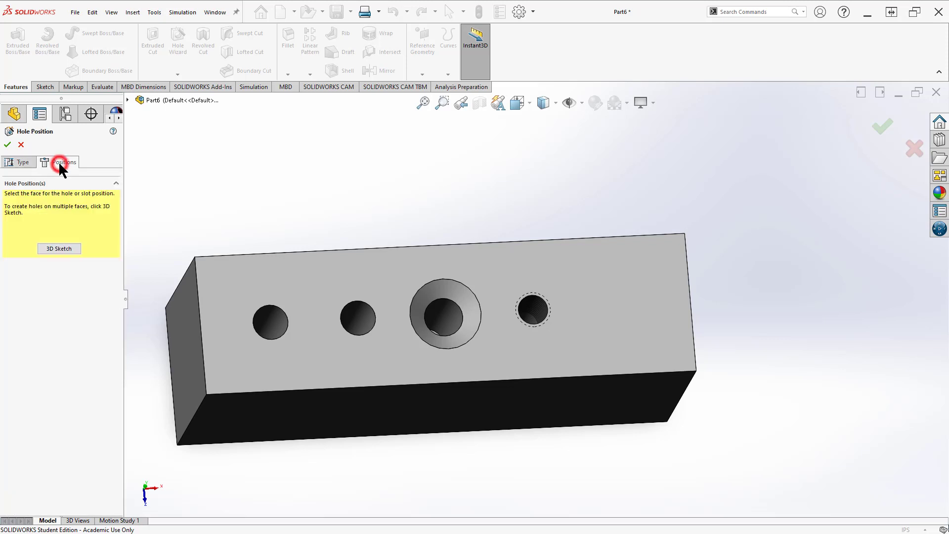
click(609, 310)
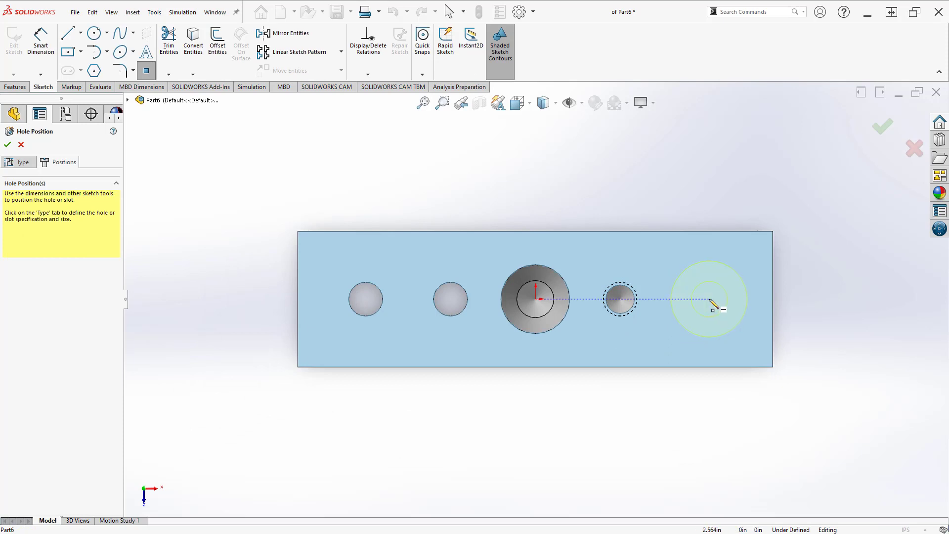
click(710, 299)
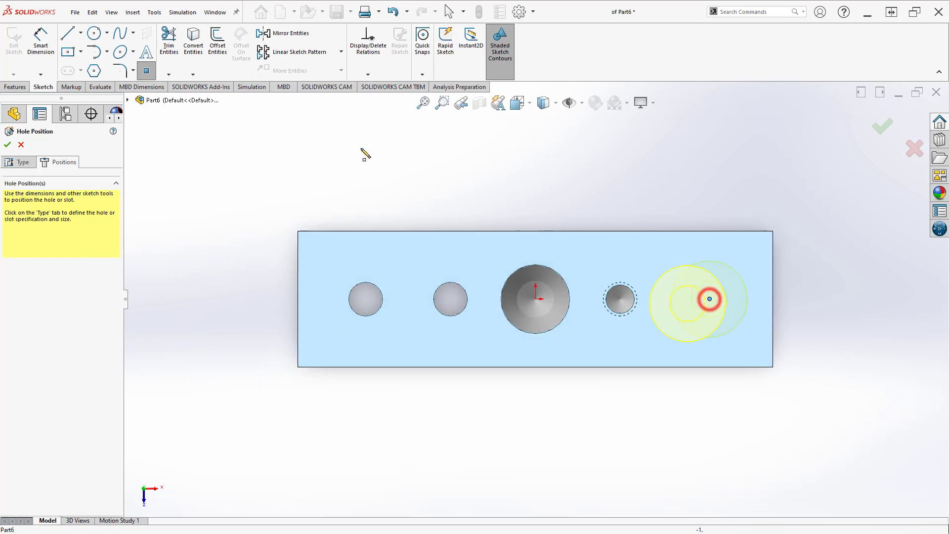
Draw a horizontal centerline about 2.564 in long from the origin to the counterbored hole's centre point
click(68, 34)
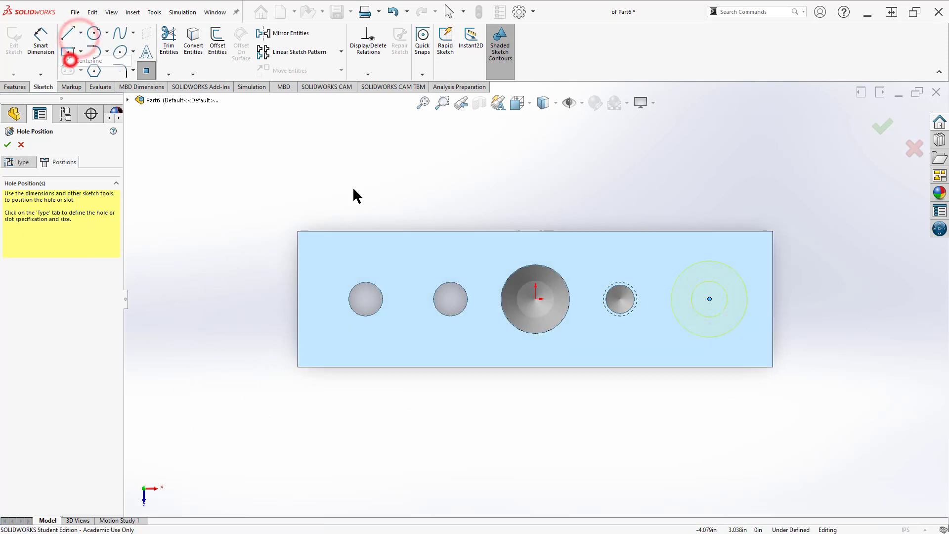
click(537, 299)
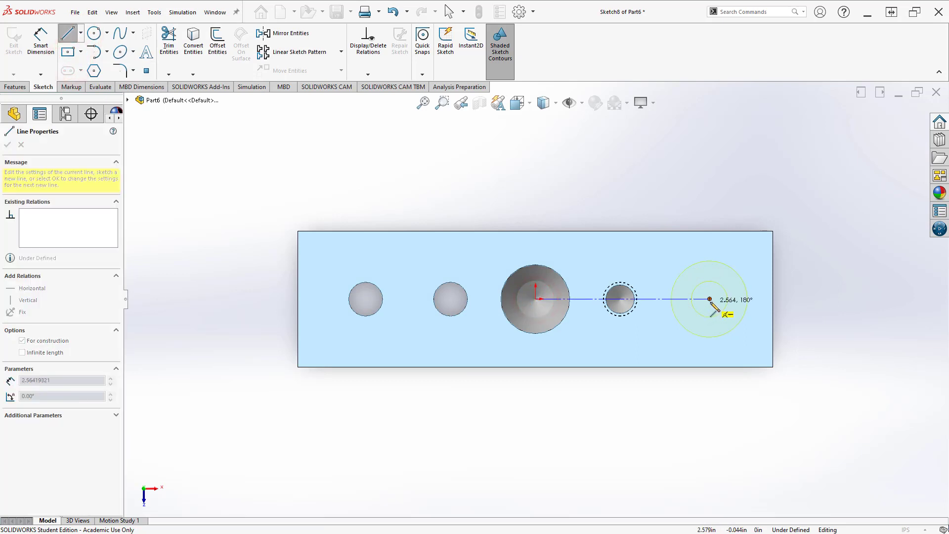
click(710, 299)
right_click(711, 302)
click(720, 309)
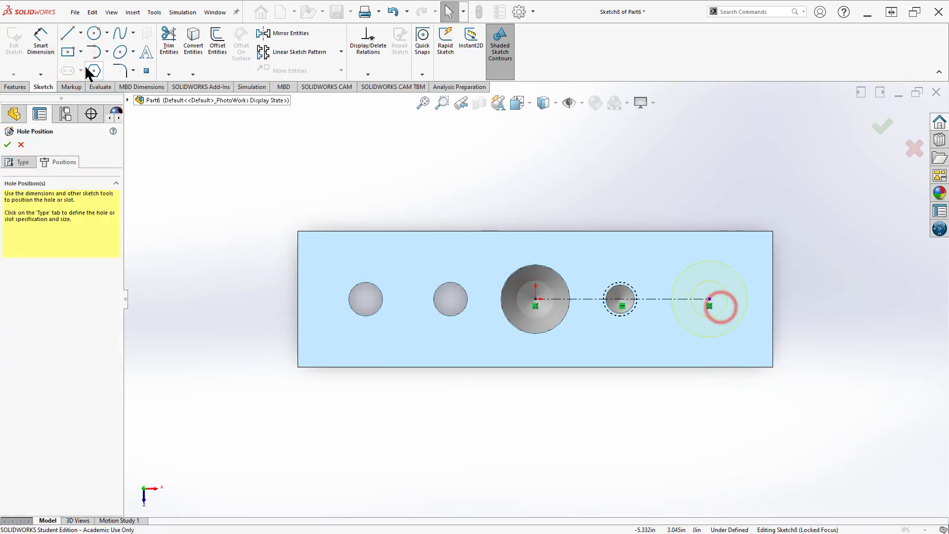
Dimension the centerline from the origin to the counterbored hole to 2.5 in and finish the hole feature
click(41, 39)
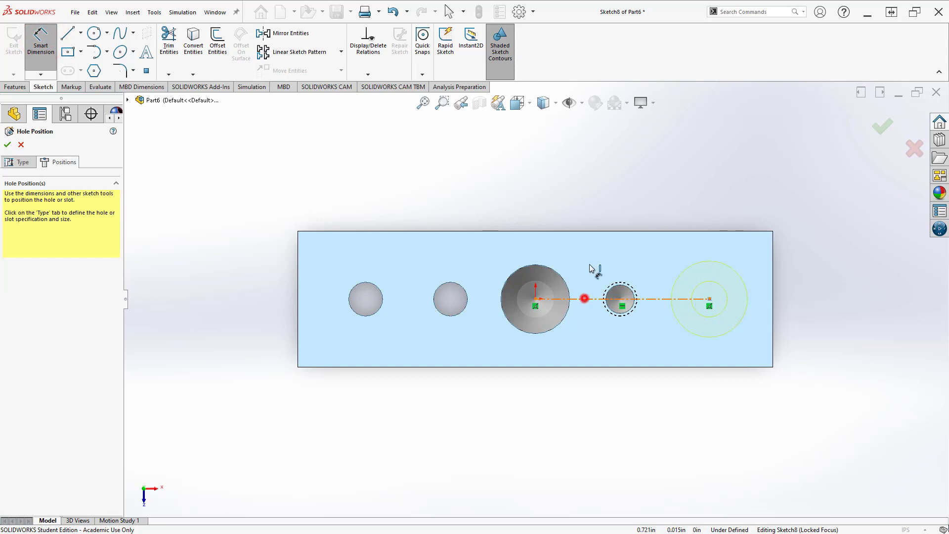
click(584, 299)
click(599, 191)
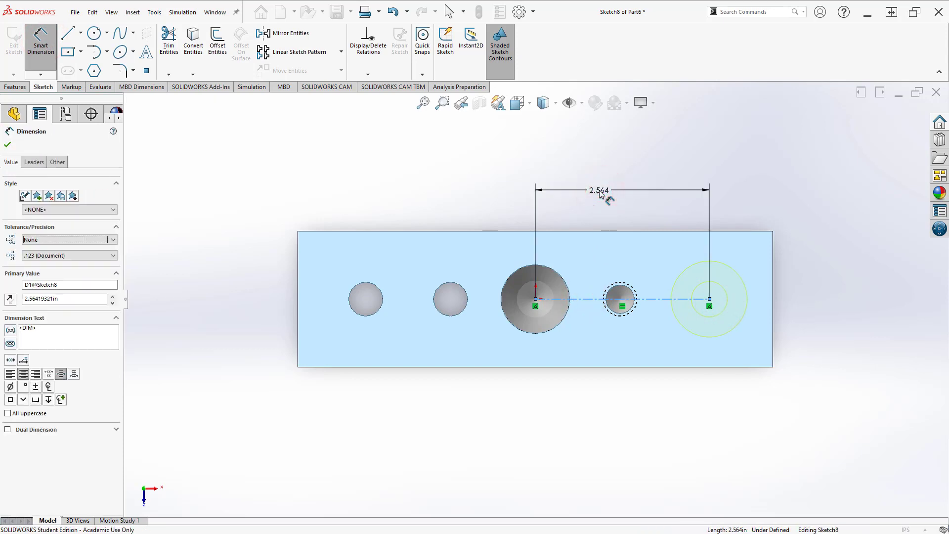
text(2.5)
key(Return)
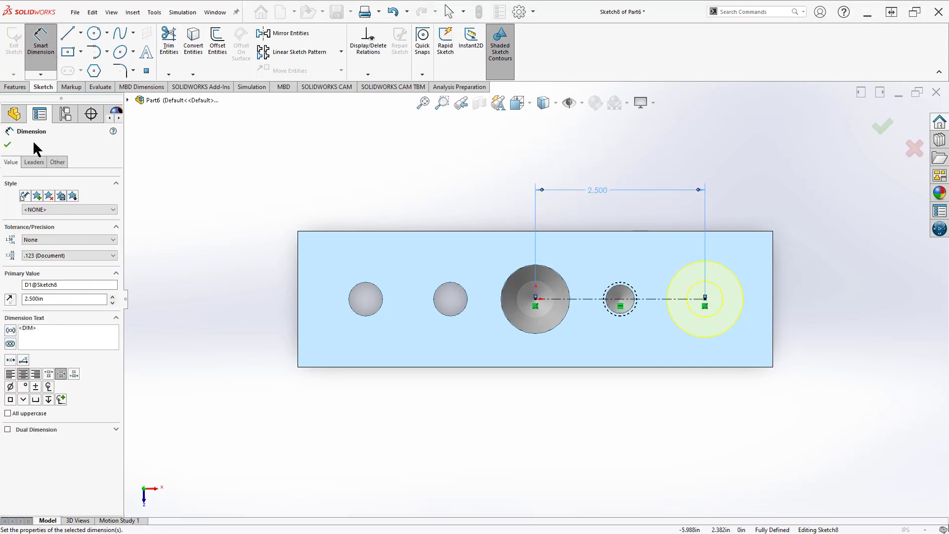
click(7, 145)
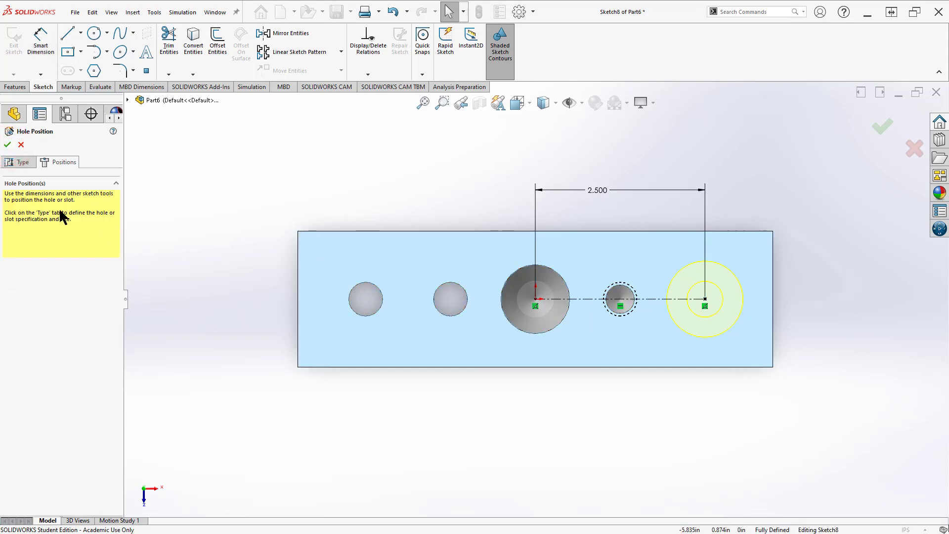
click(7, 145)
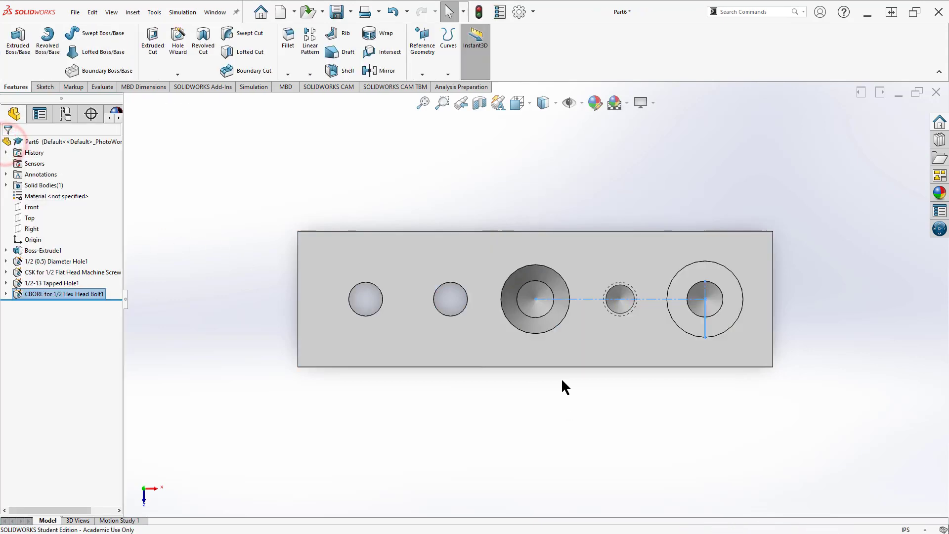
Create a planar section view of the block along the Front plane to expose all the holes' profiles
middle_drag(564, 381, 555, 177)
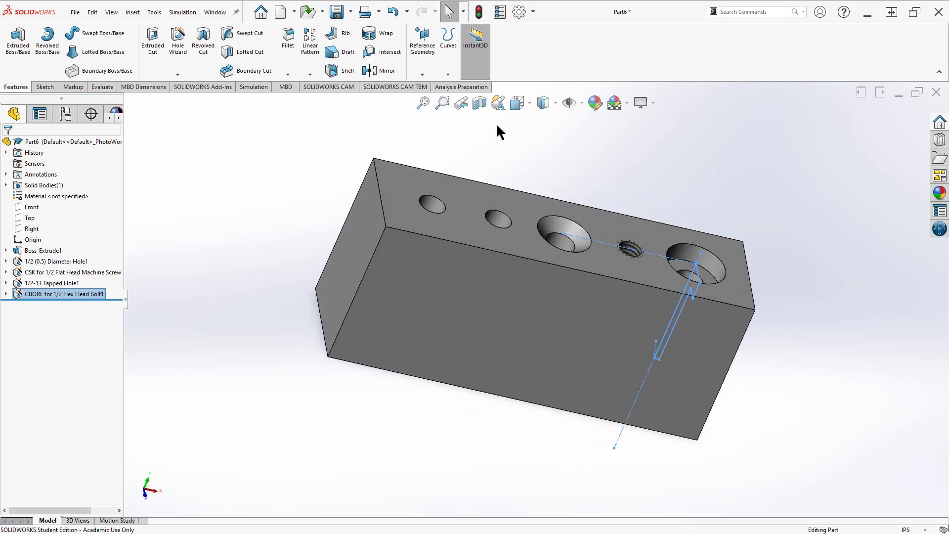
click(478, 101)
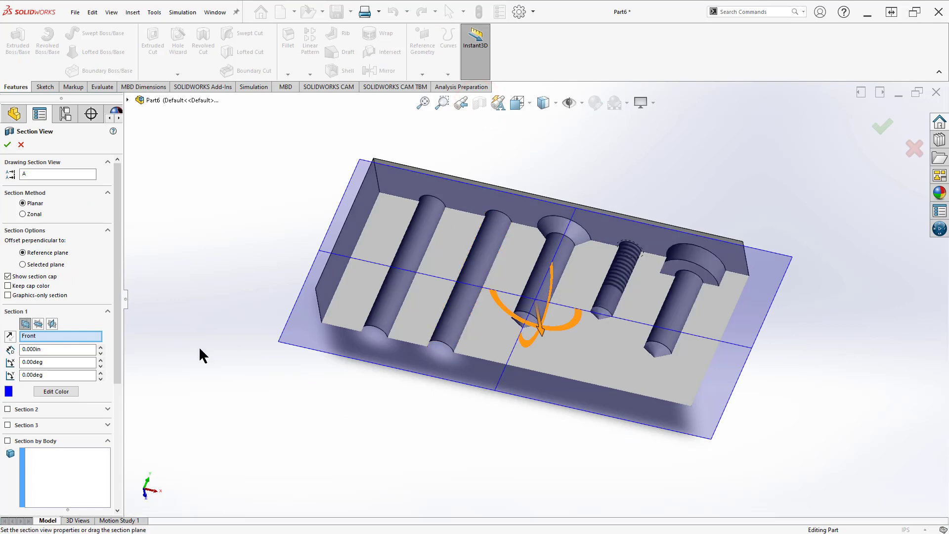
click(8, 145)
middle_drag(523, 316, 589, 329)
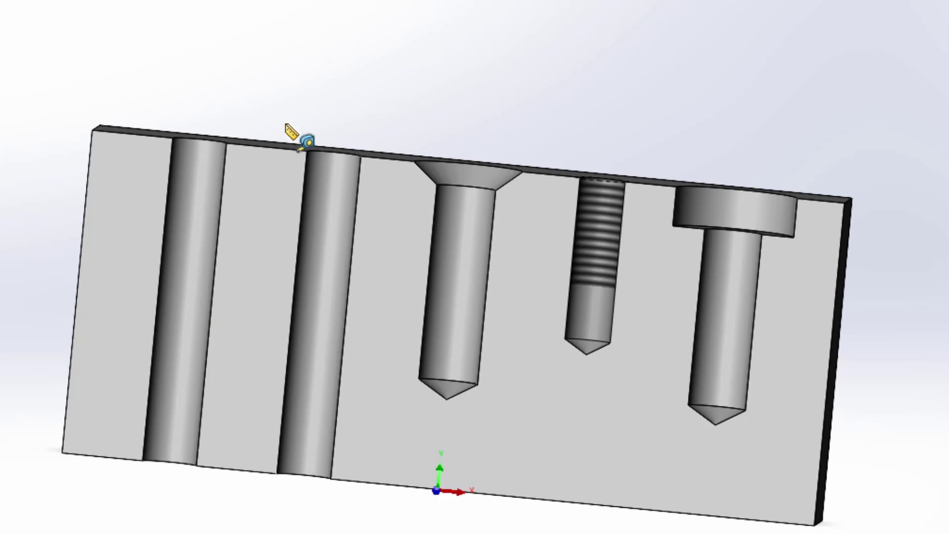
Measure the countersunk hole's depth from the block's top edge to the end of its cylindrical portion
click(394, 158)
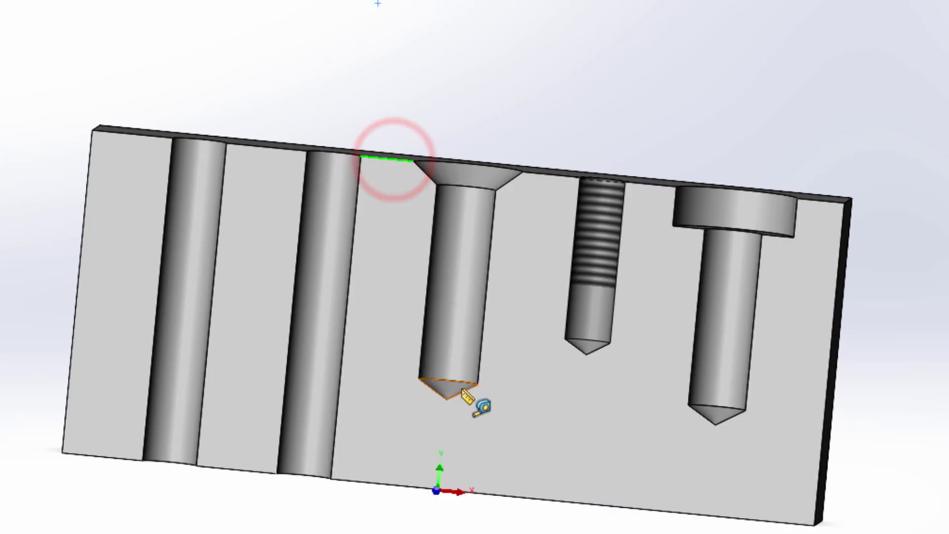
click(463, 383)
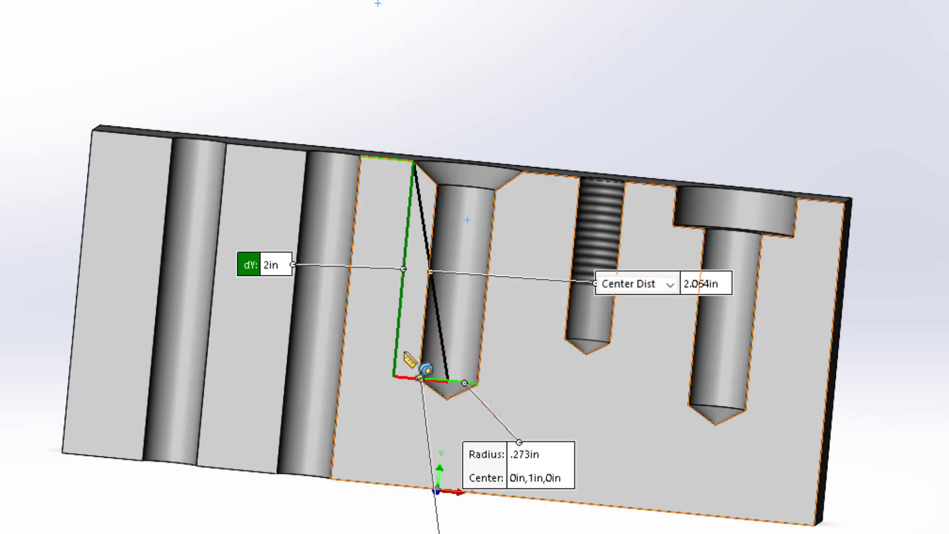
Measure the countersunk hole's full depth from the block's top edge to the tip of its drill point
scroll(435, 376, down, 2)
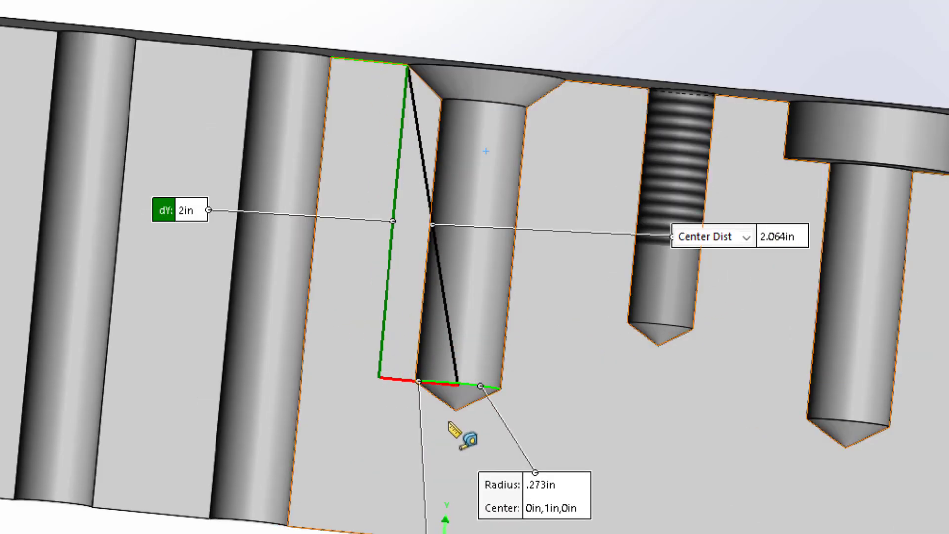
click(3, 297)
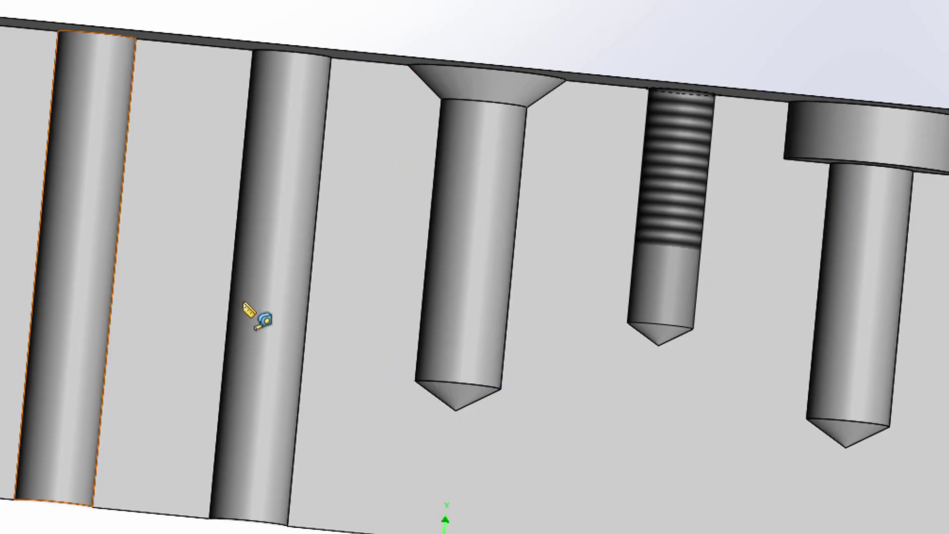
click(455, 410)
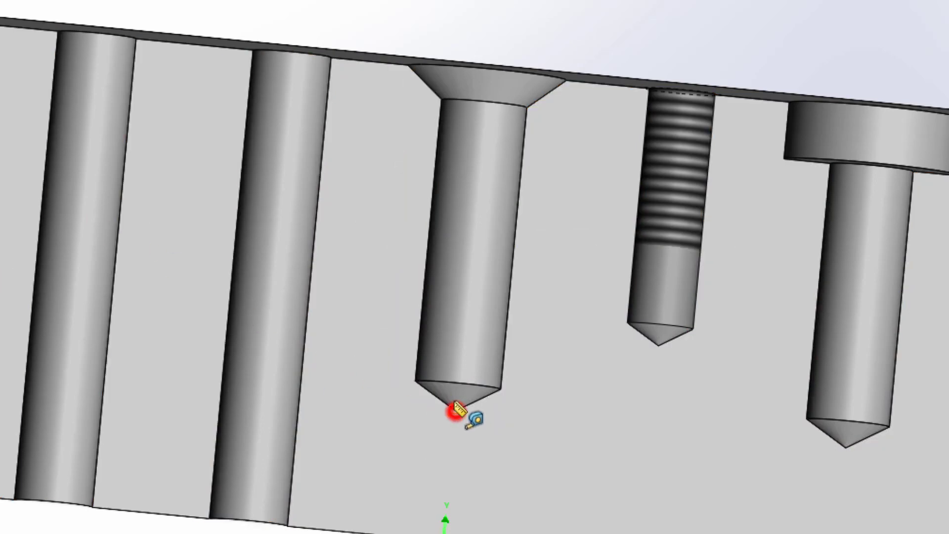
click(382, 63)
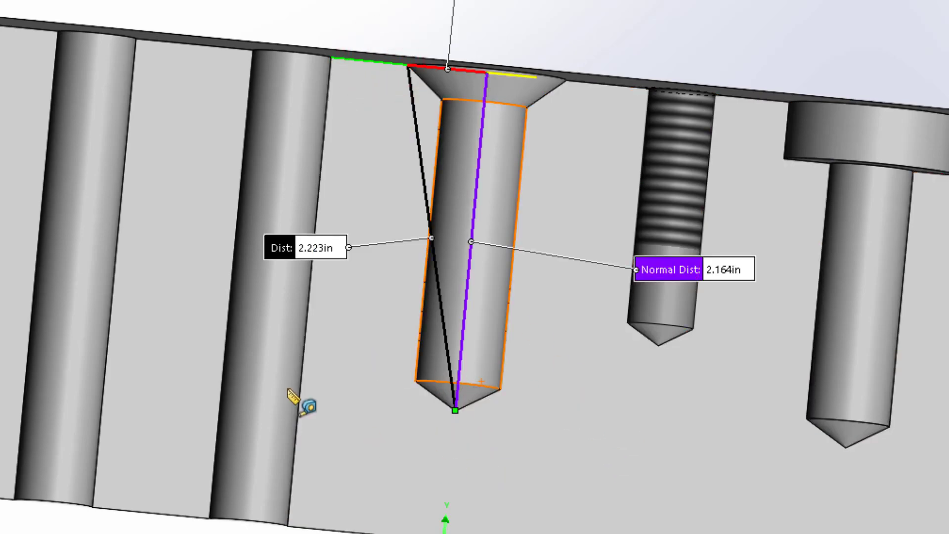
key(Escape)
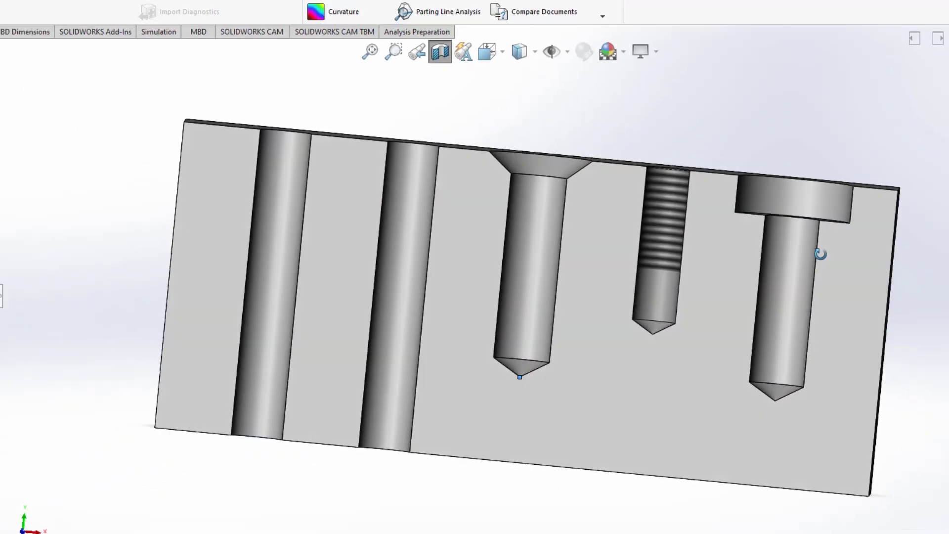
Examine the feature dimensions of the counterbored, countersunk and tapped holes on the sectioned block
middle_drag(897, 236, 832, 333)
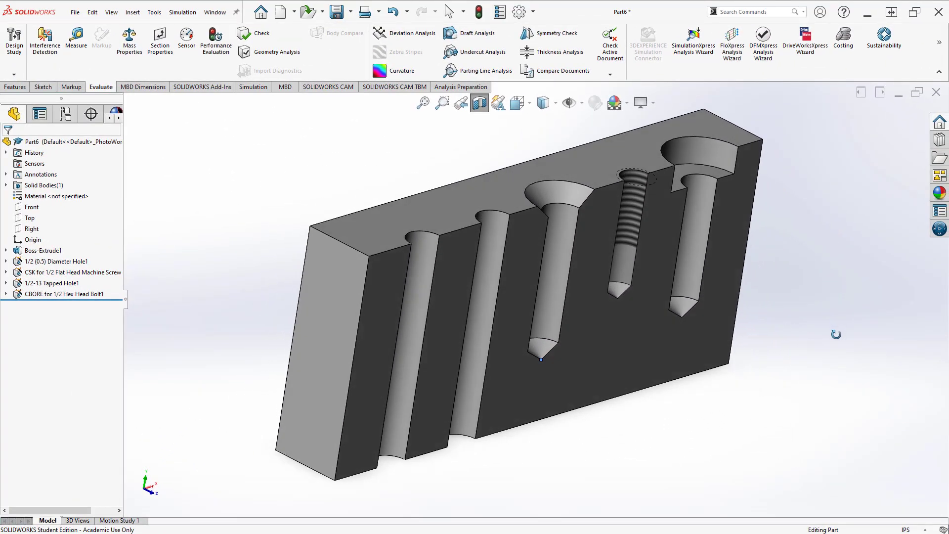
click(702, 174)
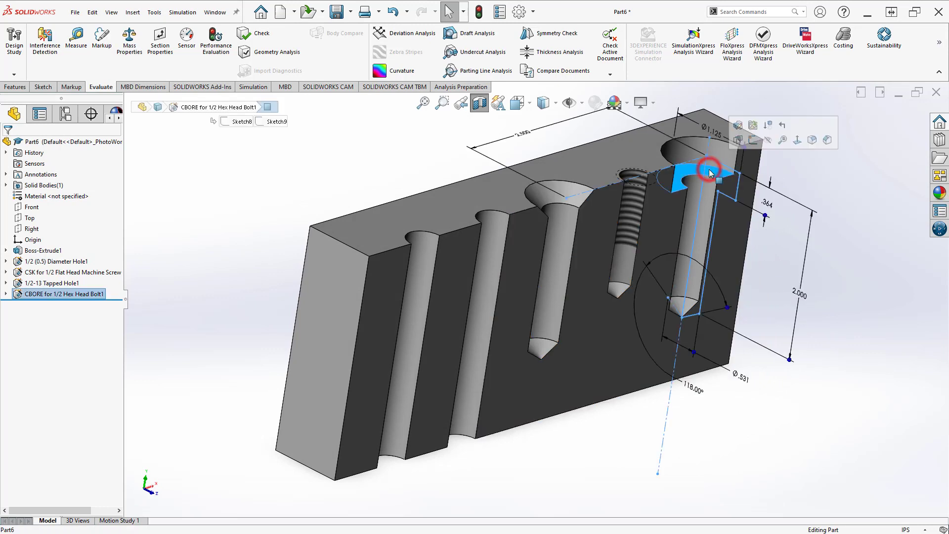
click(842, 189)
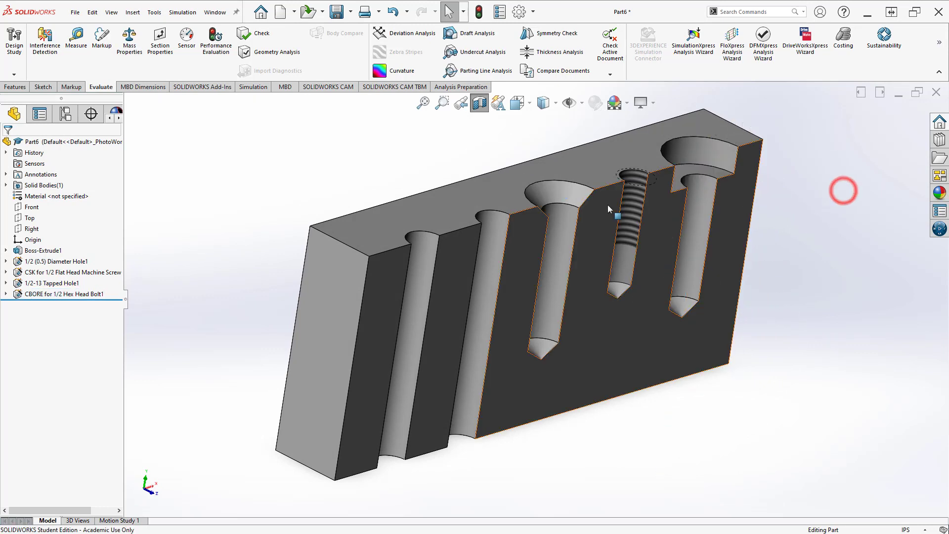
click(567, 197)
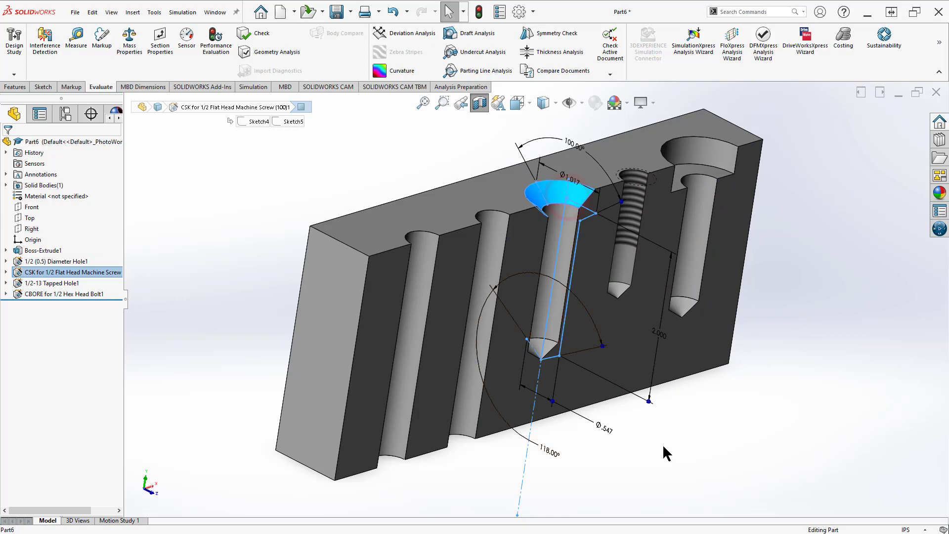
click(846, 255)
click(631, 217)
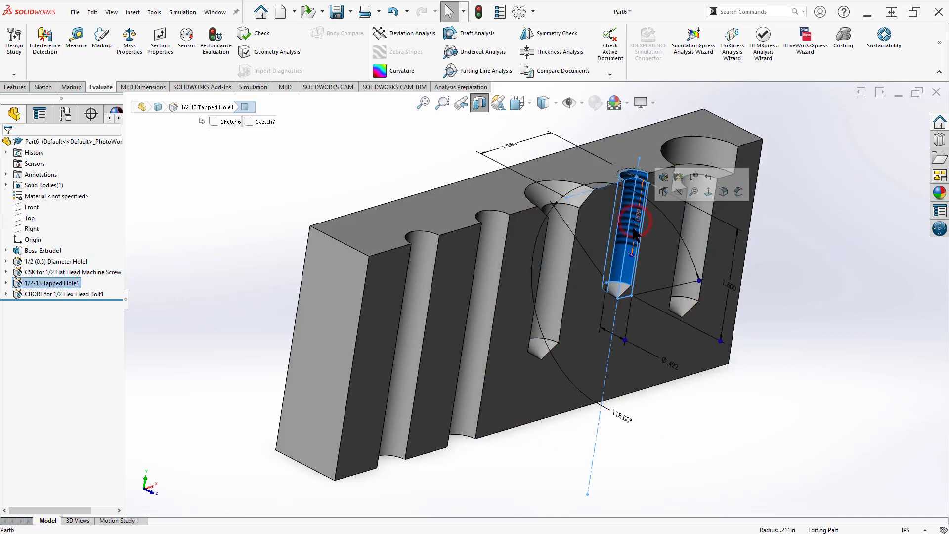
click(846, 276)
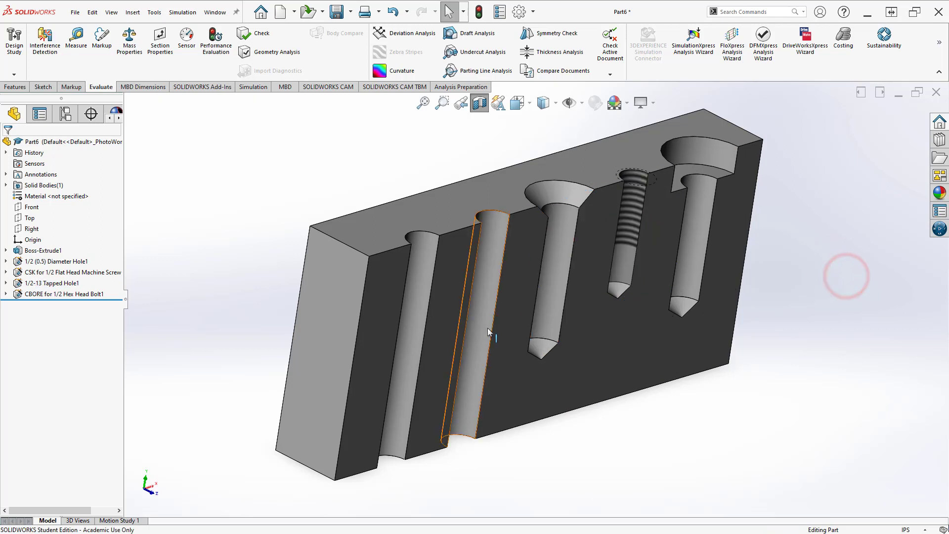
Check the second plain through hole's feature and turn off the section view to show the full block
click(487, 328)
click(198, 275)
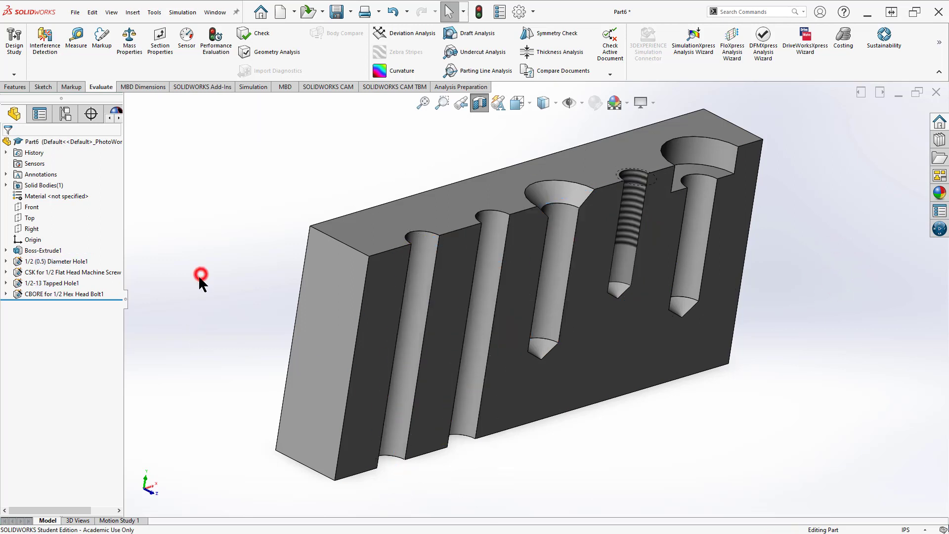
click(479, 103)
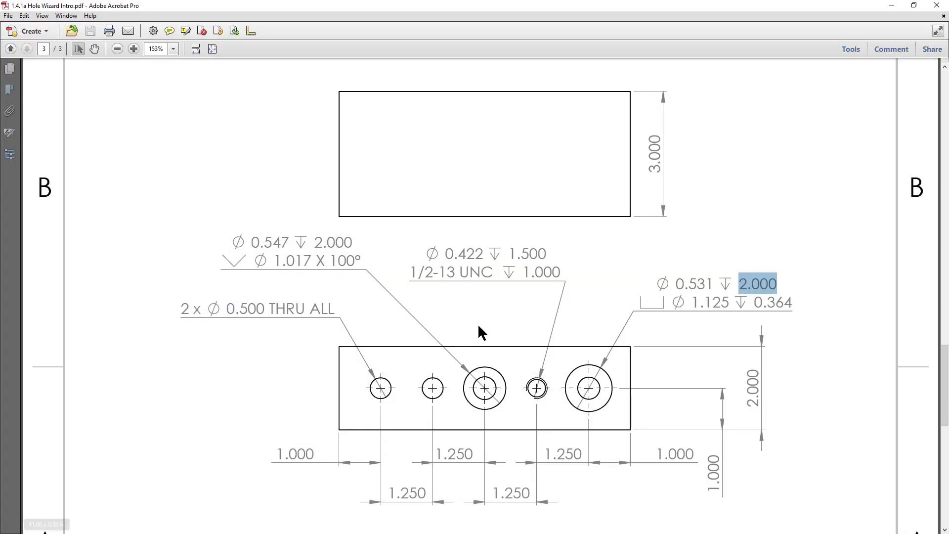
Examine the hole callouts on page 3 of the 1.4.1a Hole Wizard Intro.pdf drawing in Adobe Acrobat
scroll(515, 306, down, 1)
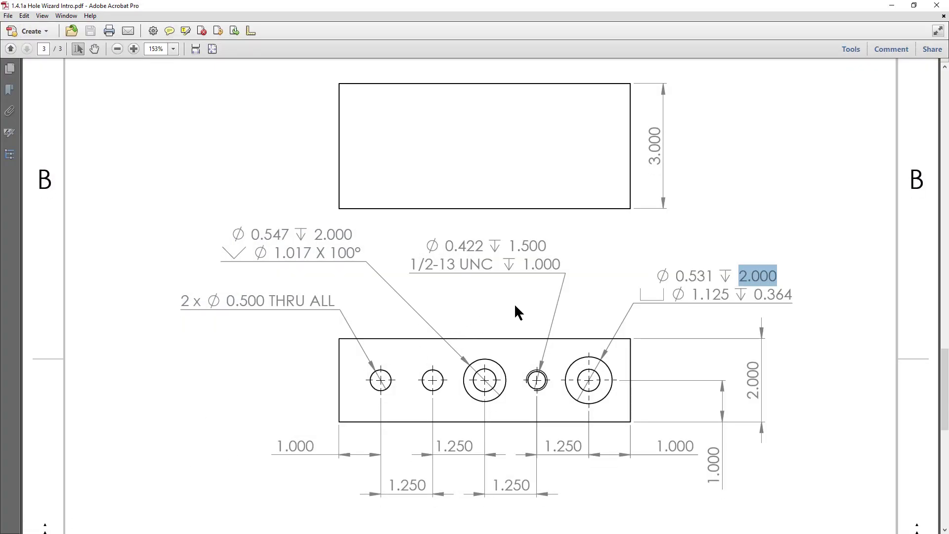
scroll(515, 306, down, 1)
click(866, 311)
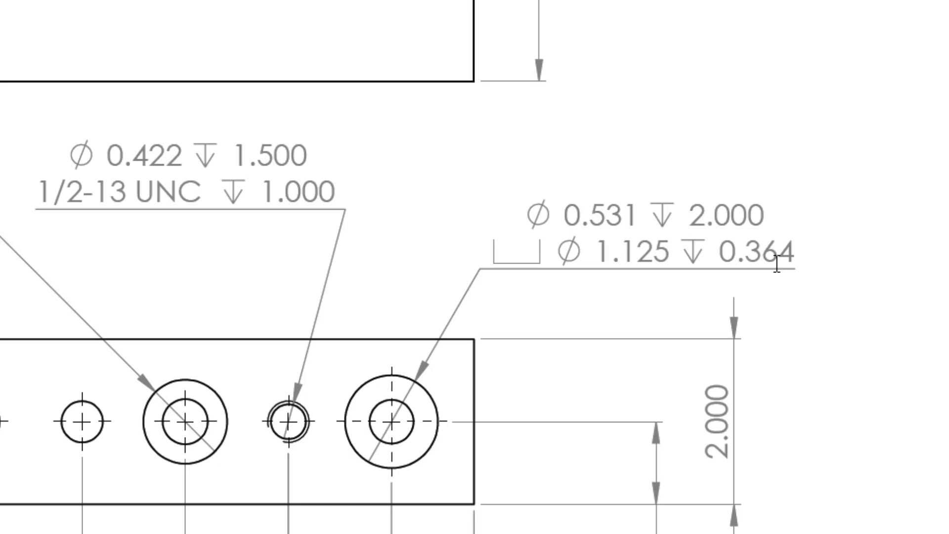
click(824, 252)
click(823, 252)
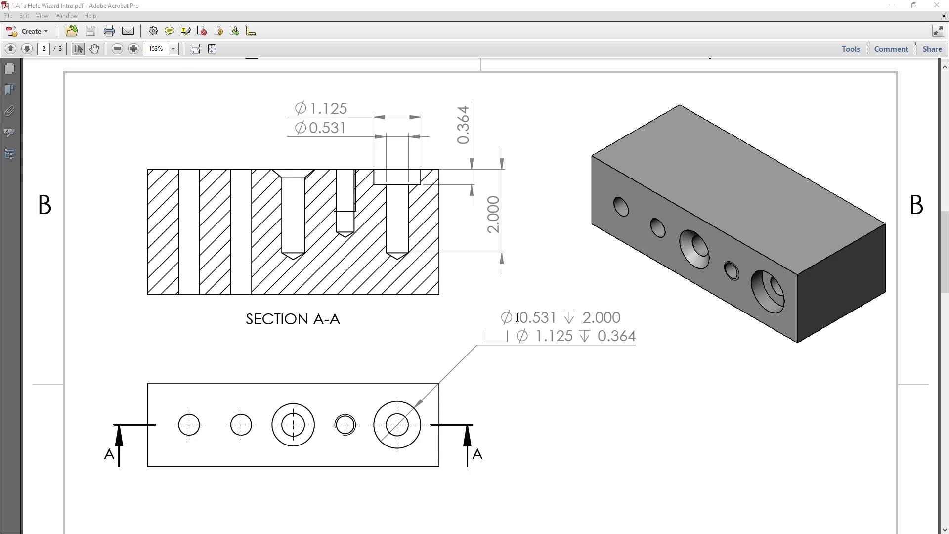
Compare the counterbored hole's callout on page 2 with the diameters and depths dimensioned in Section A-A
drag(506, 315, 638, 311)
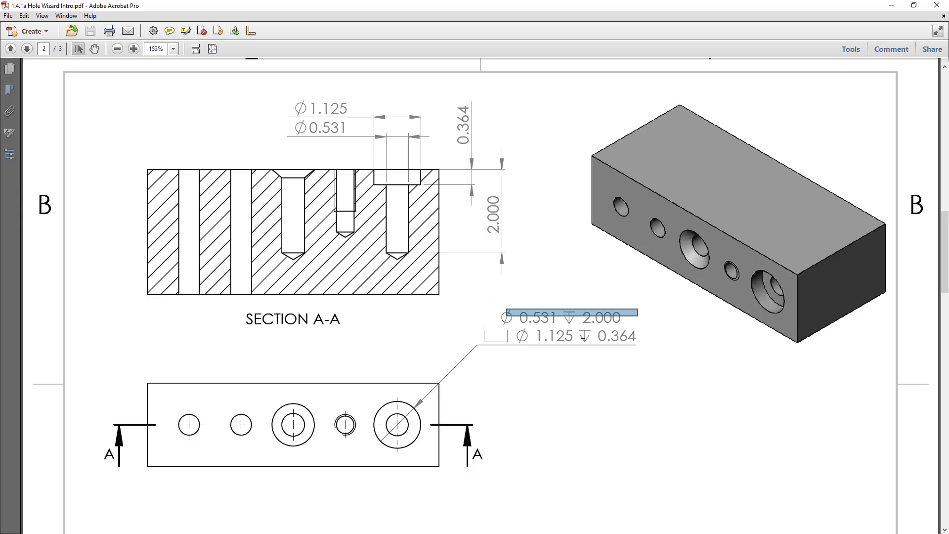
click(320, 130)
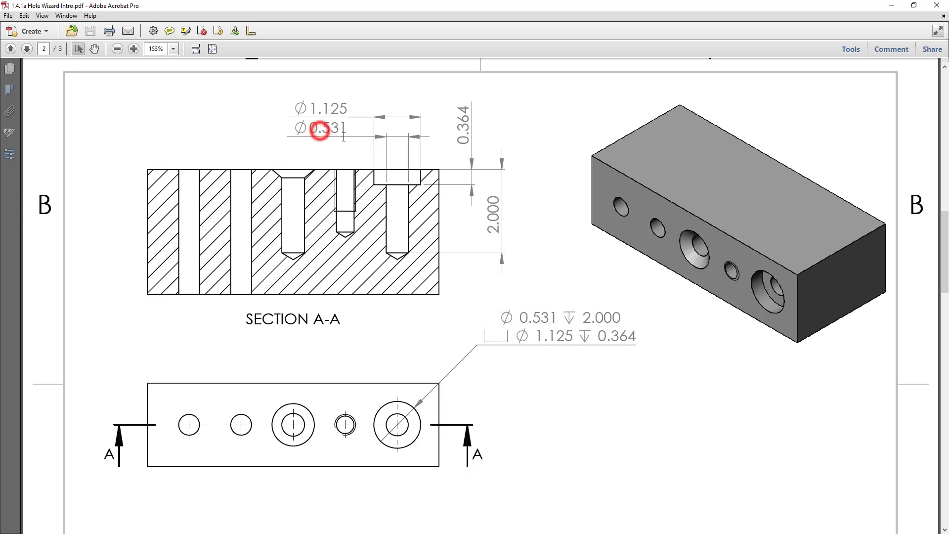
click(298, 130)
click(569, 342)
click(322, 111)
double_click(321, 110)
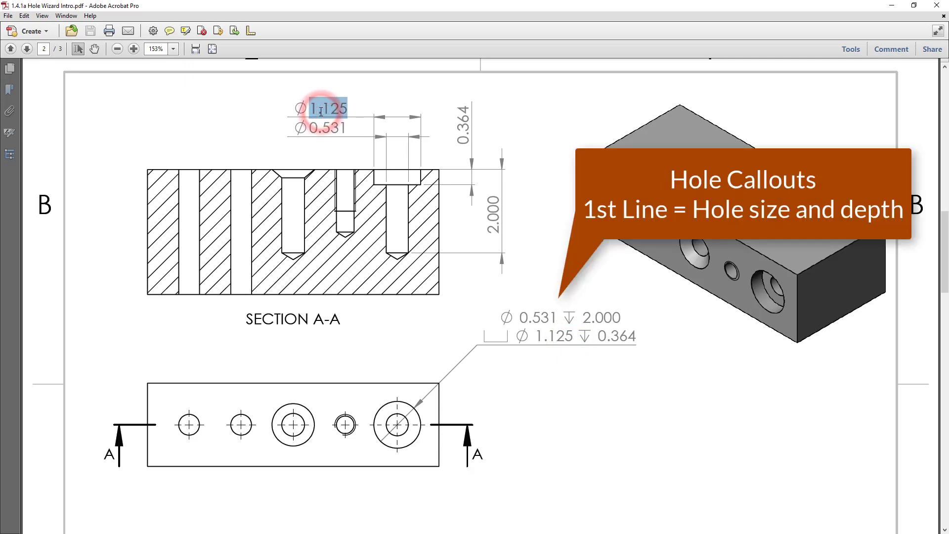
double_click(463, 126)
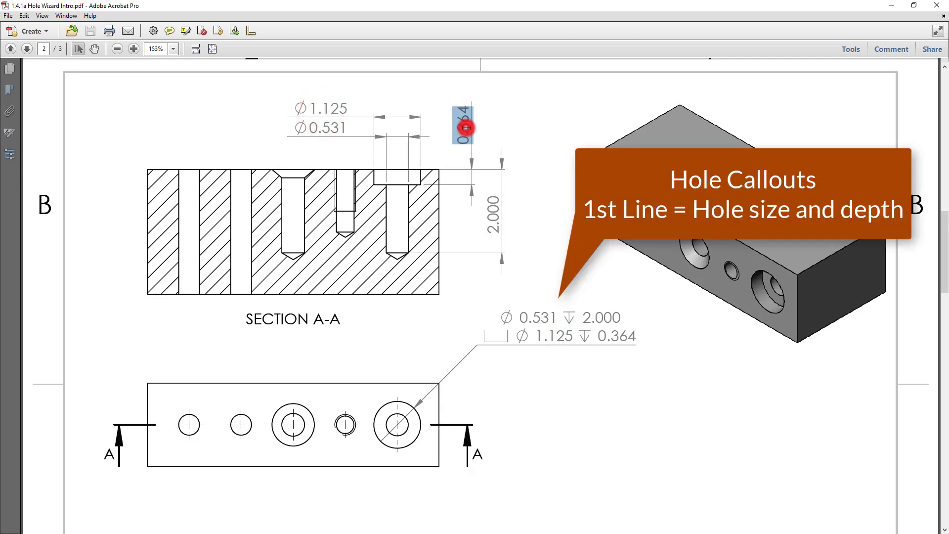
double_click(321, 128)
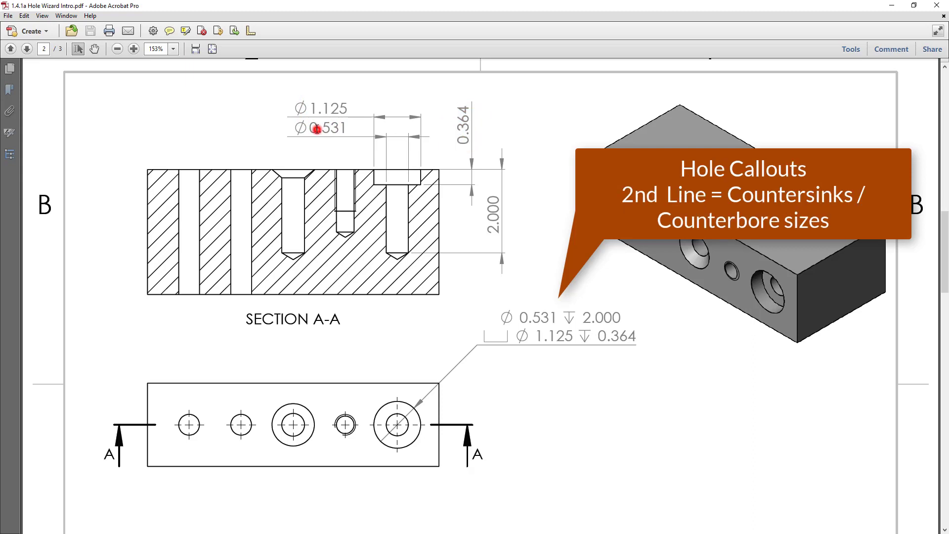
double_click(490, 216)
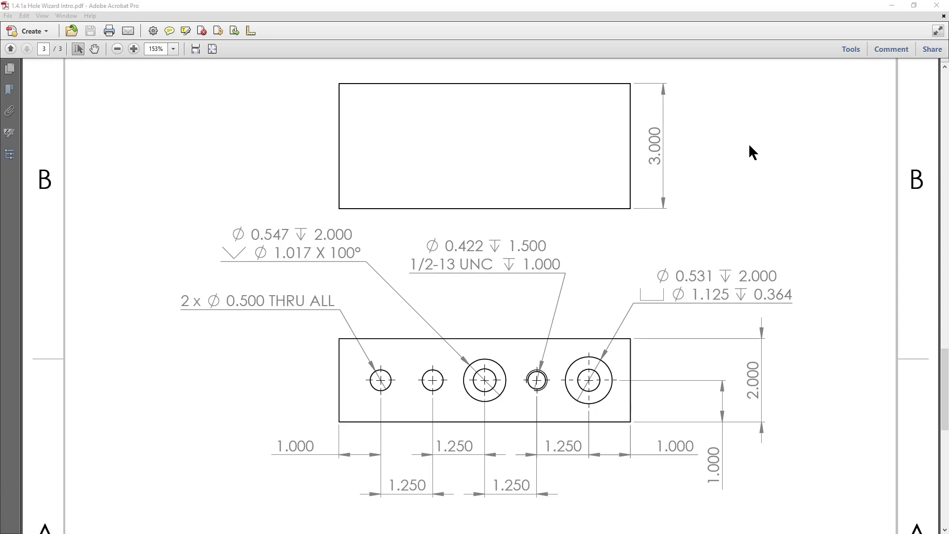
Return to the SOLIDWORKS part and examine the two sketches contained in the counterbored hole feature
click(892, 5)
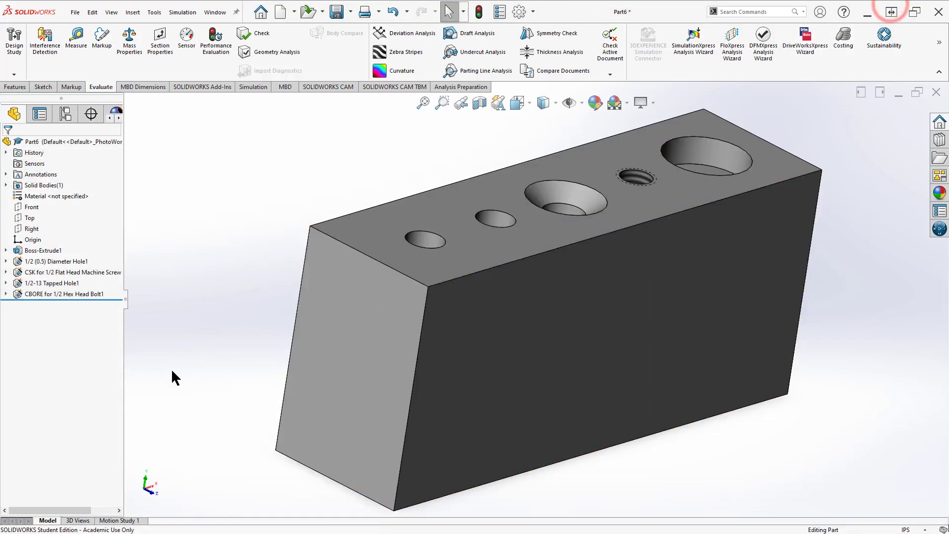
click(6, 294)
click(37, 305)
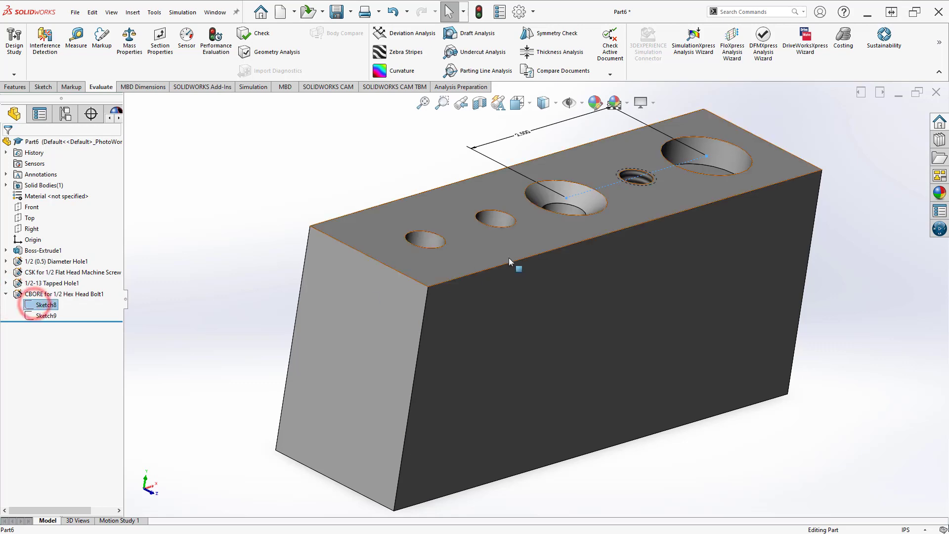
middle_drag(503, 252, 480, 330)
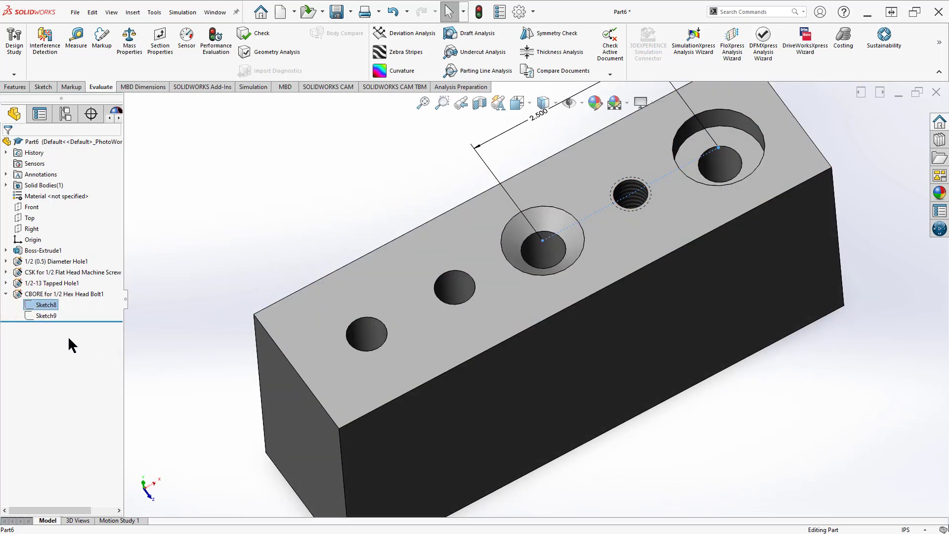
click(51, 314)
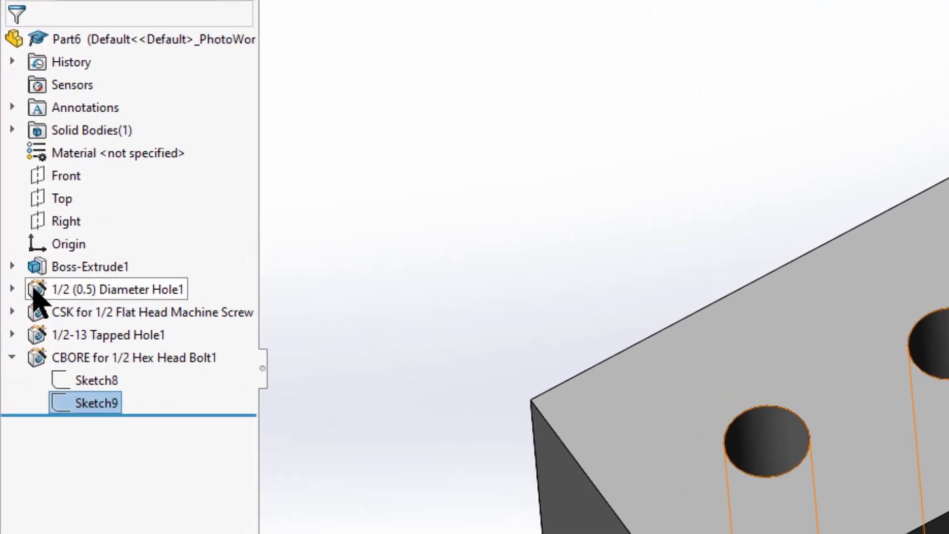
Edit the plain through-hole feature, review its positions, and change its drill size to 9/16
click(36, 289)
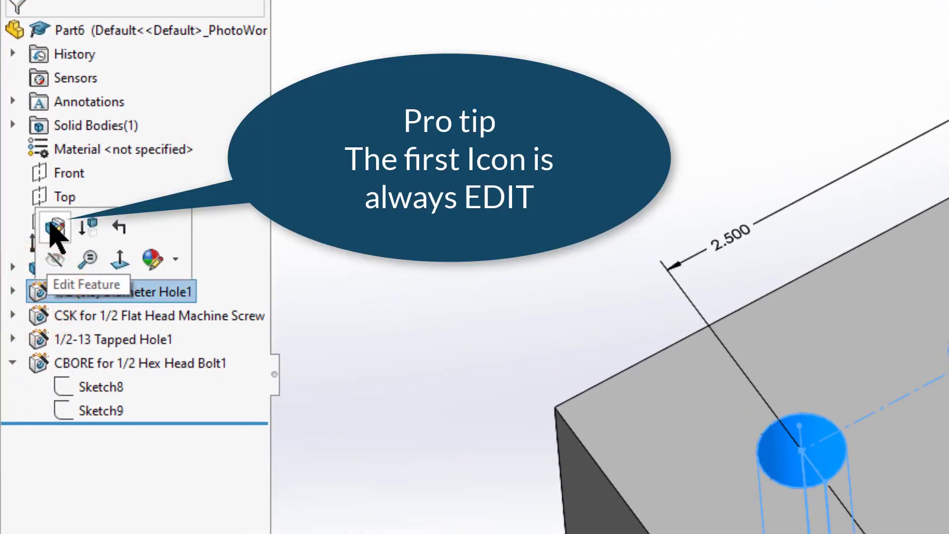
click(50, 223)
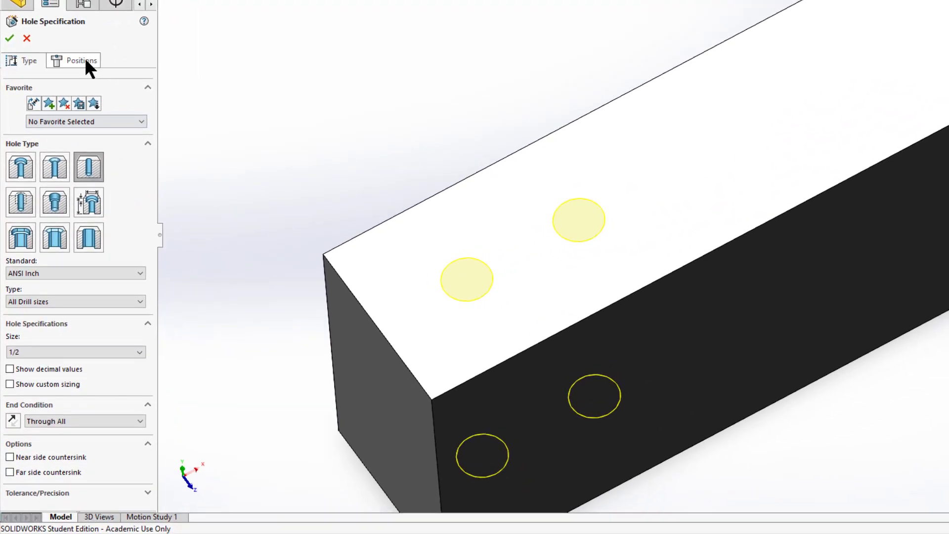
click(92, 62)
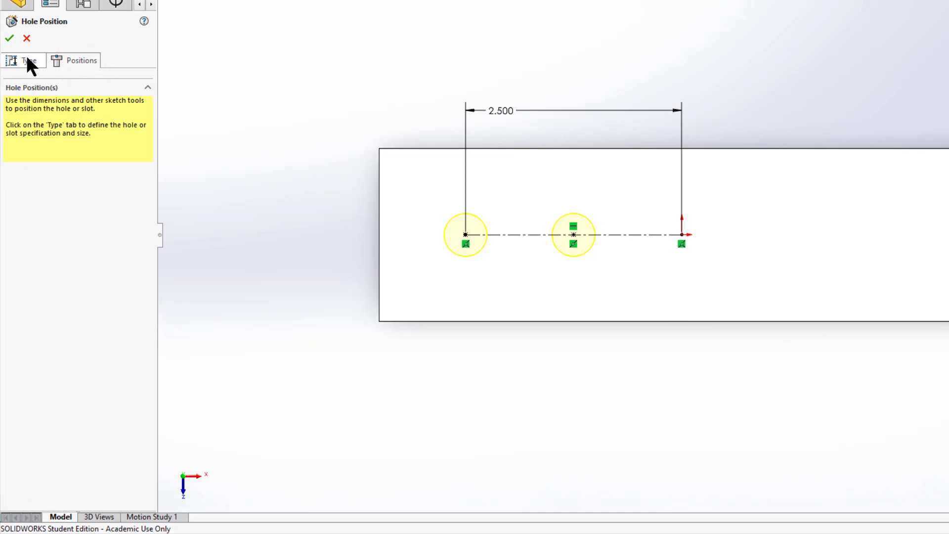
click(26, 57)
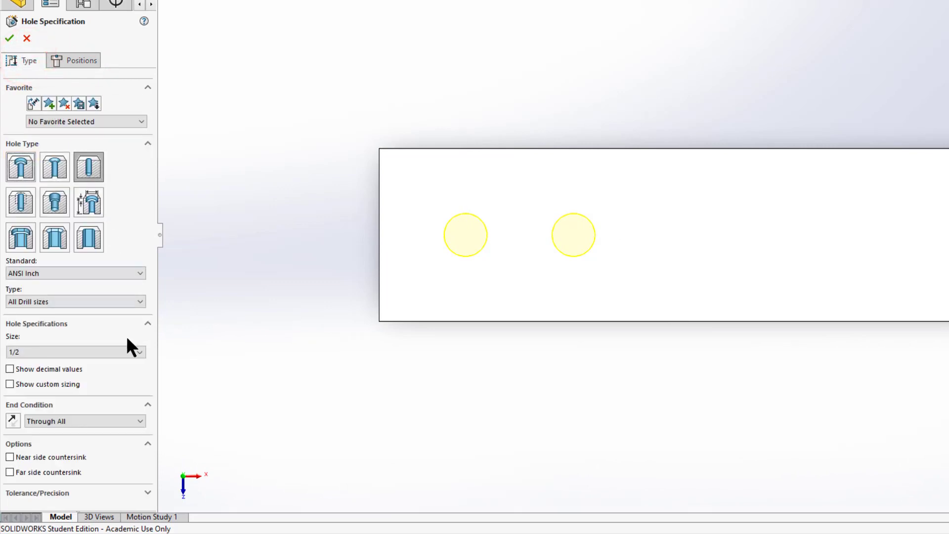
click(124, 350)
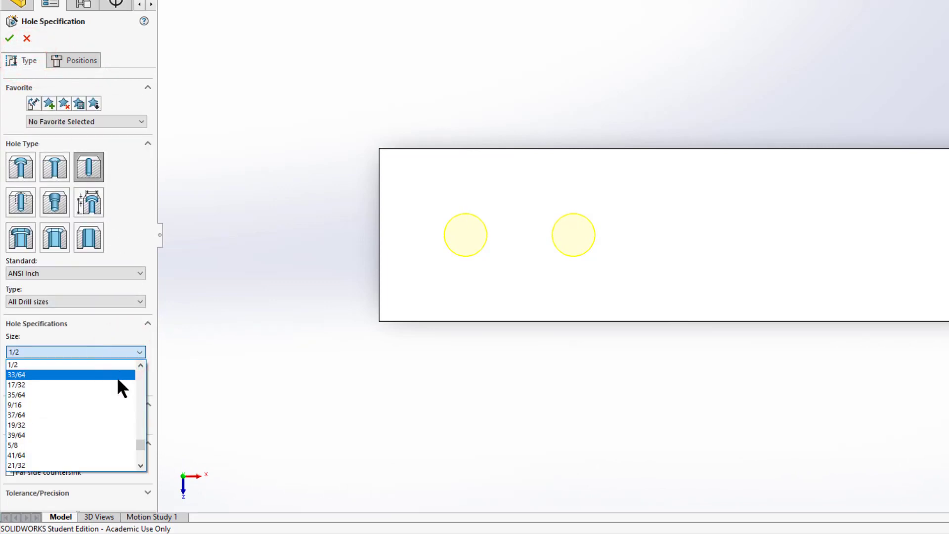
click(115, 402)
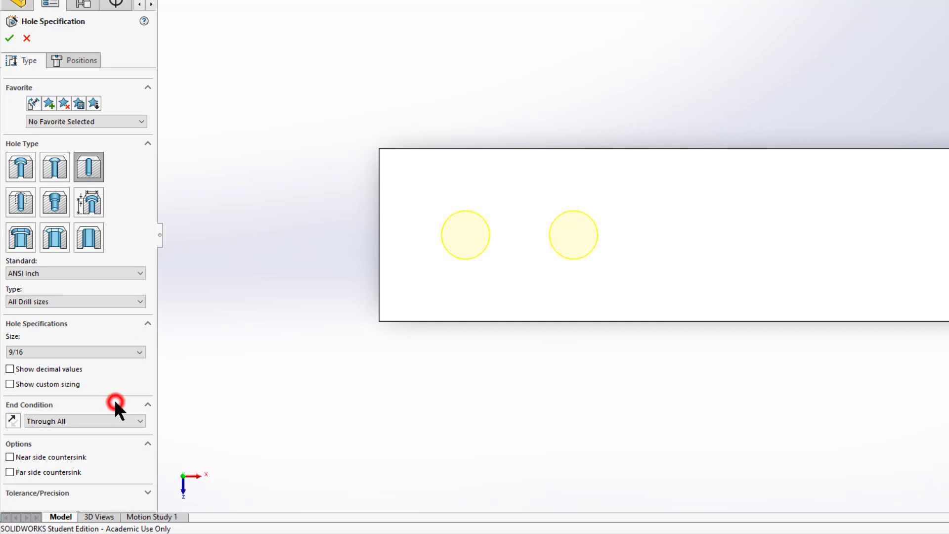
click(9, 38)
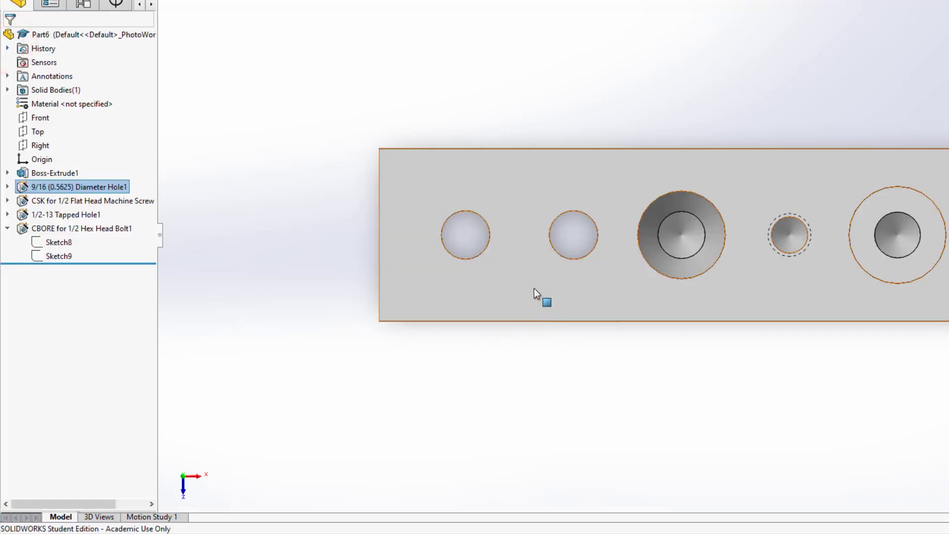
Edit the 9/16 through-hole feature, set its drill size to 1/2, and collapse the counterbored hole feature in the model tree
middle_drag(534, 289, 561, 181)
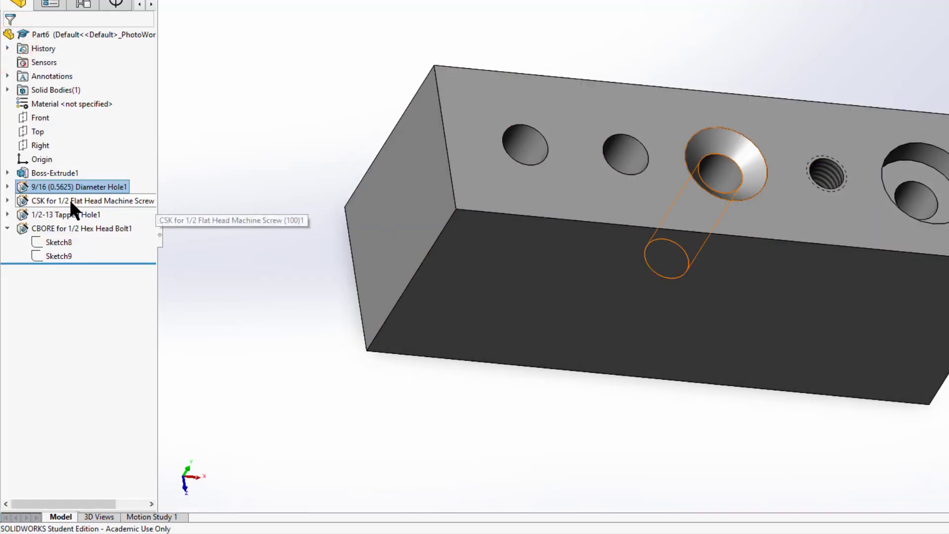
click(35, 187)
click(35, 186)
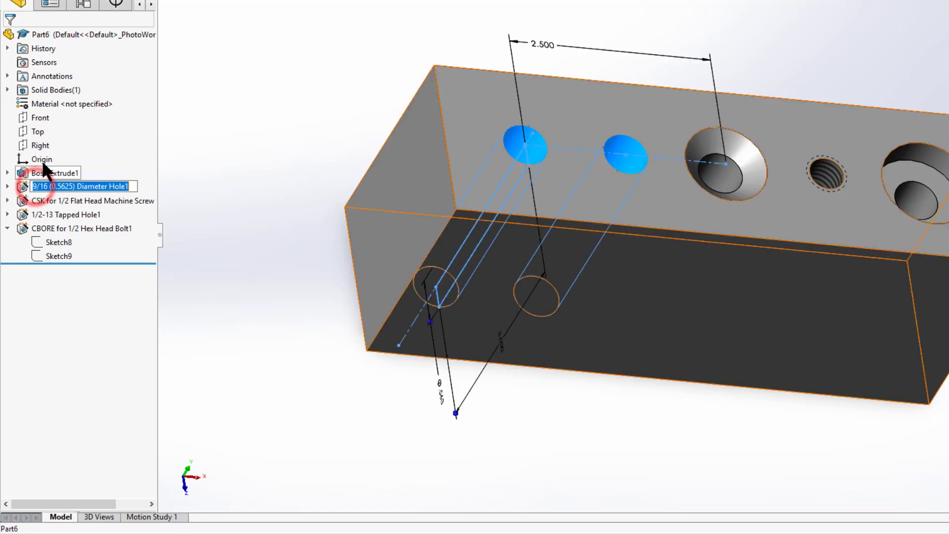
click(24, 186)
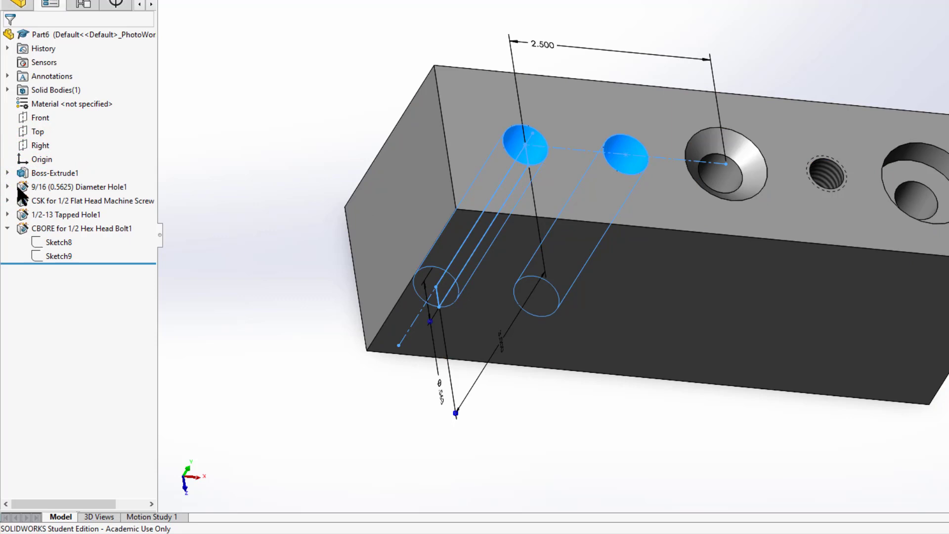
click(35, 352)
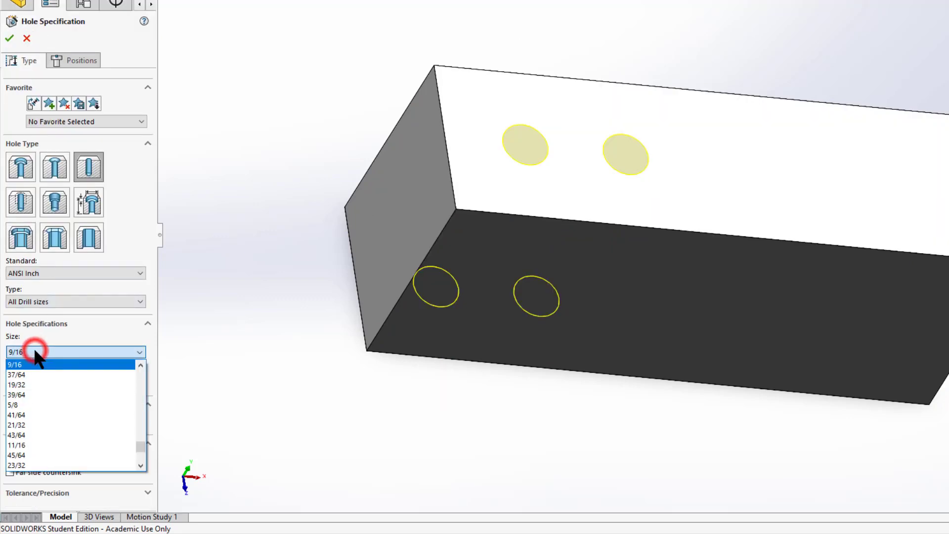
scroll(49, 382, up, 2)
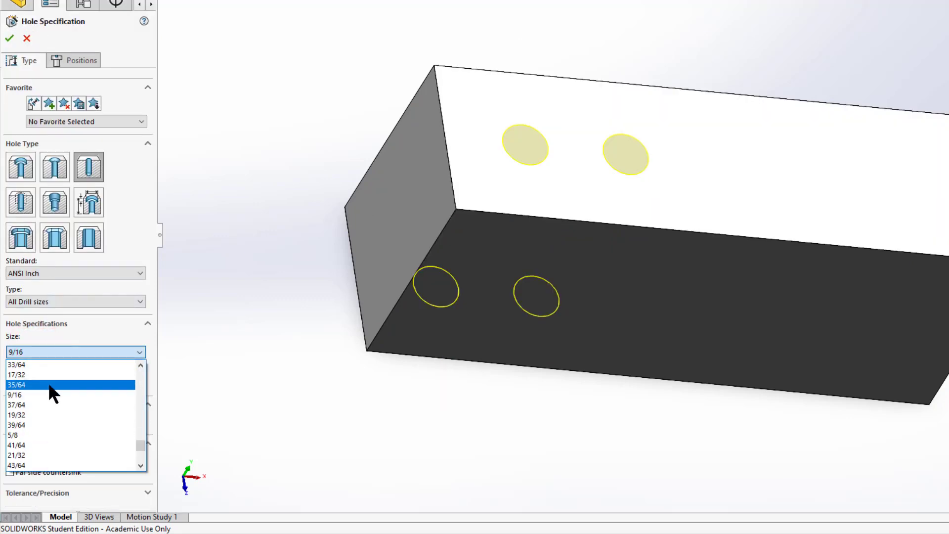
click(44, 386)
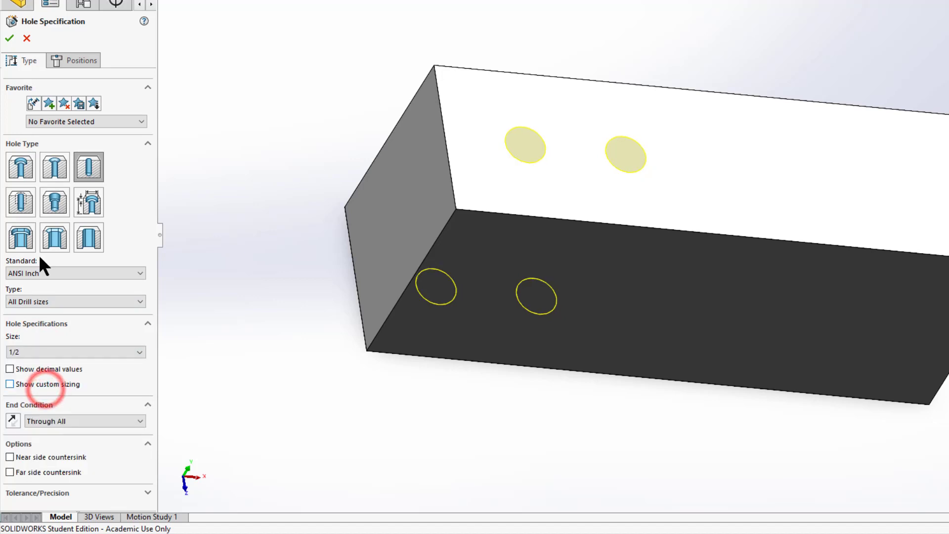
click(10, 37)
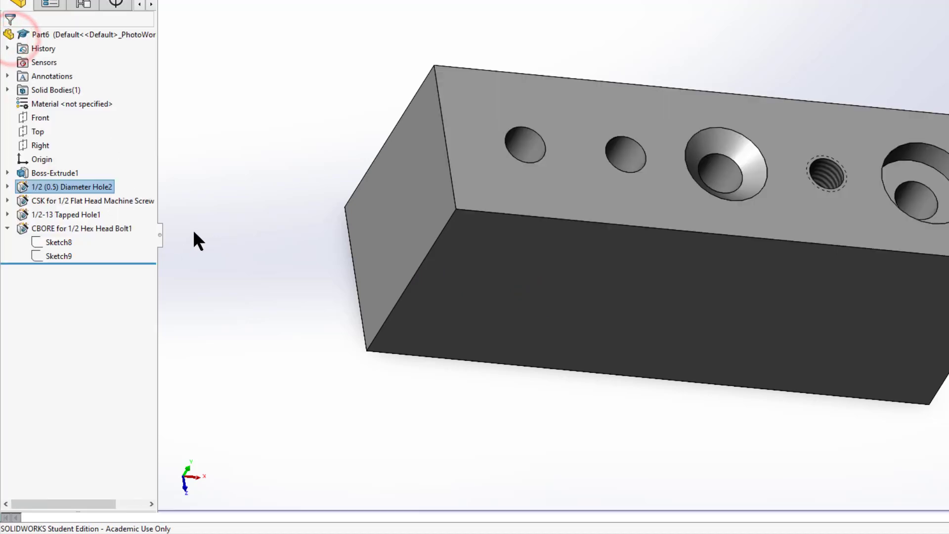
click(8, 228)
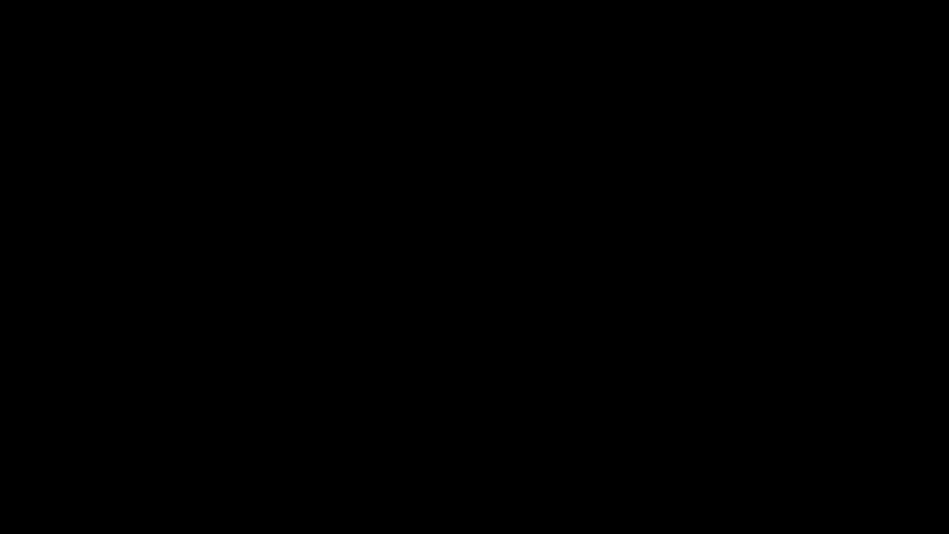